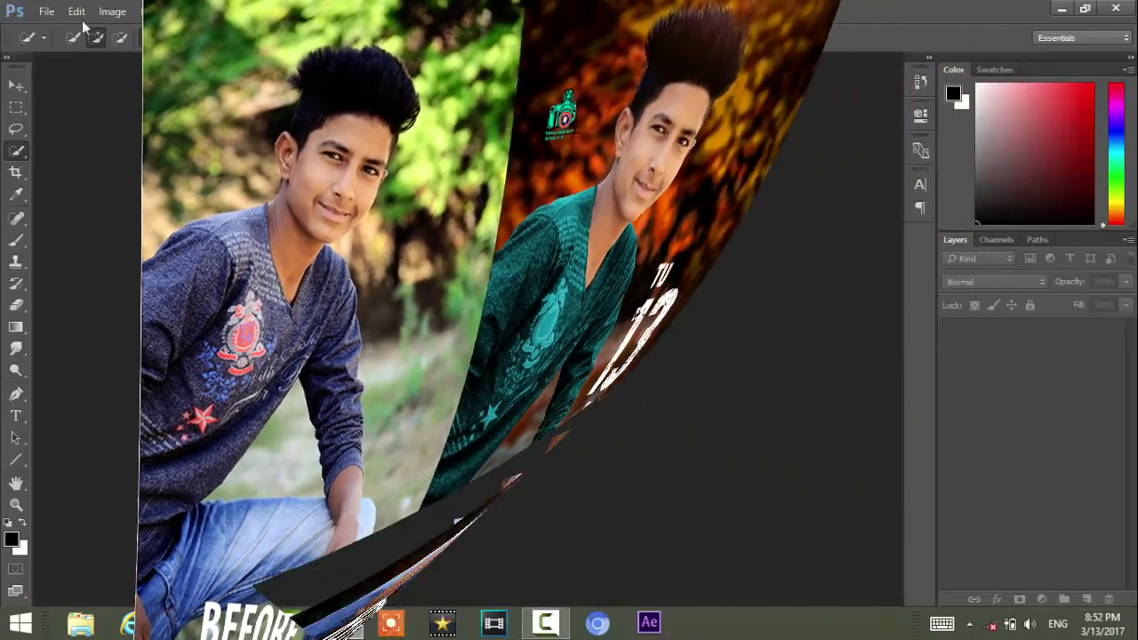
# - Open DSC_8730.JPG from the Pictures folder as the Background layer
pyautogui.click(46, 10)
pyautogui.click(53, 43)
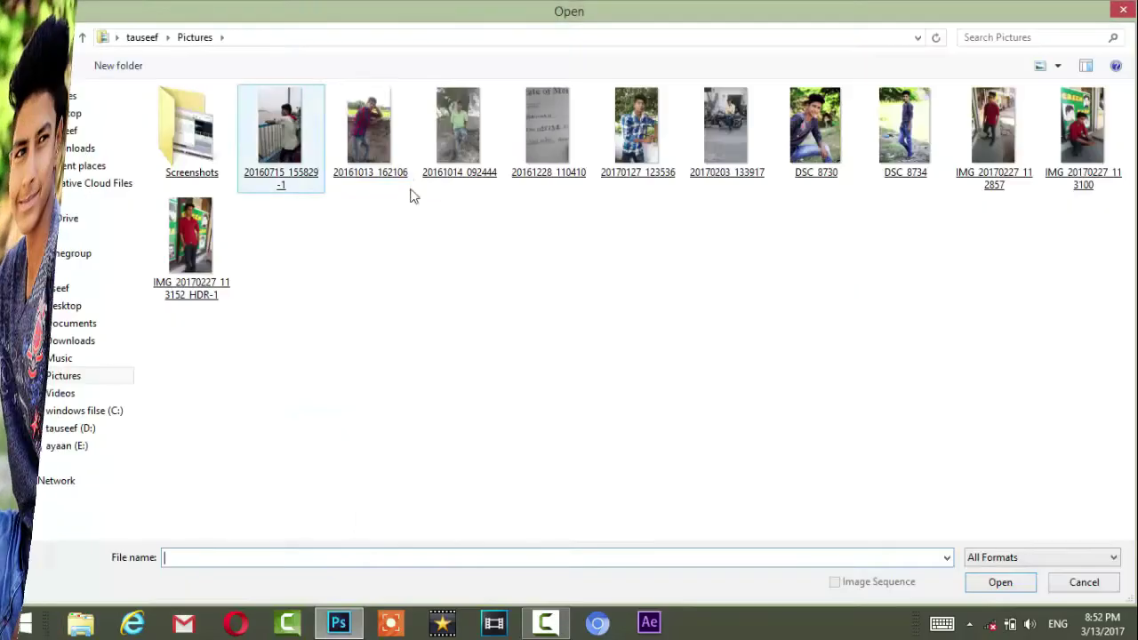
pyautogui.doubleClick(811, 165)
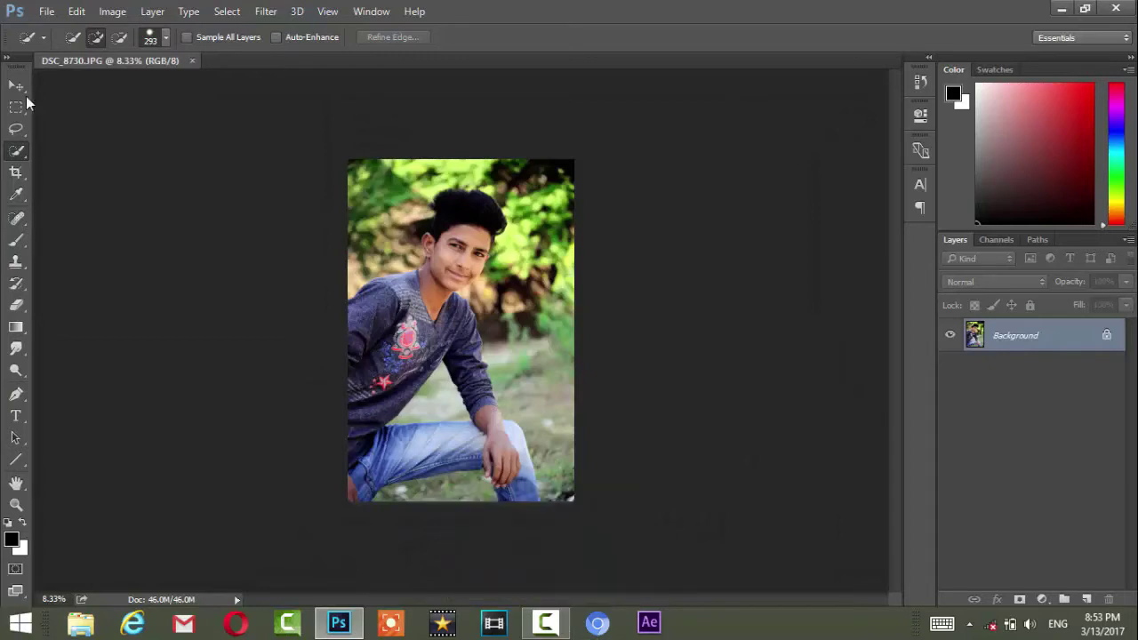
# - Quick-select the boy's hair, face, ear, shoulder and shirt down past the badge
pyautogui.scroll(3, 488, 256)
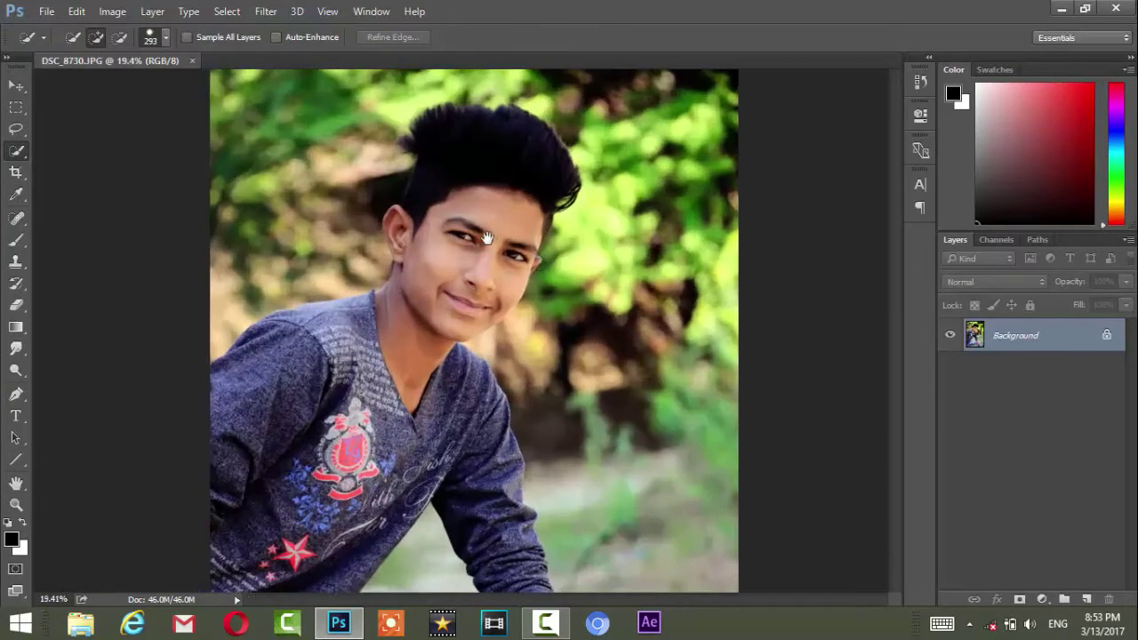
pyautogui.moveTo(483, 187); pyautogui.dragTo(489, 195)
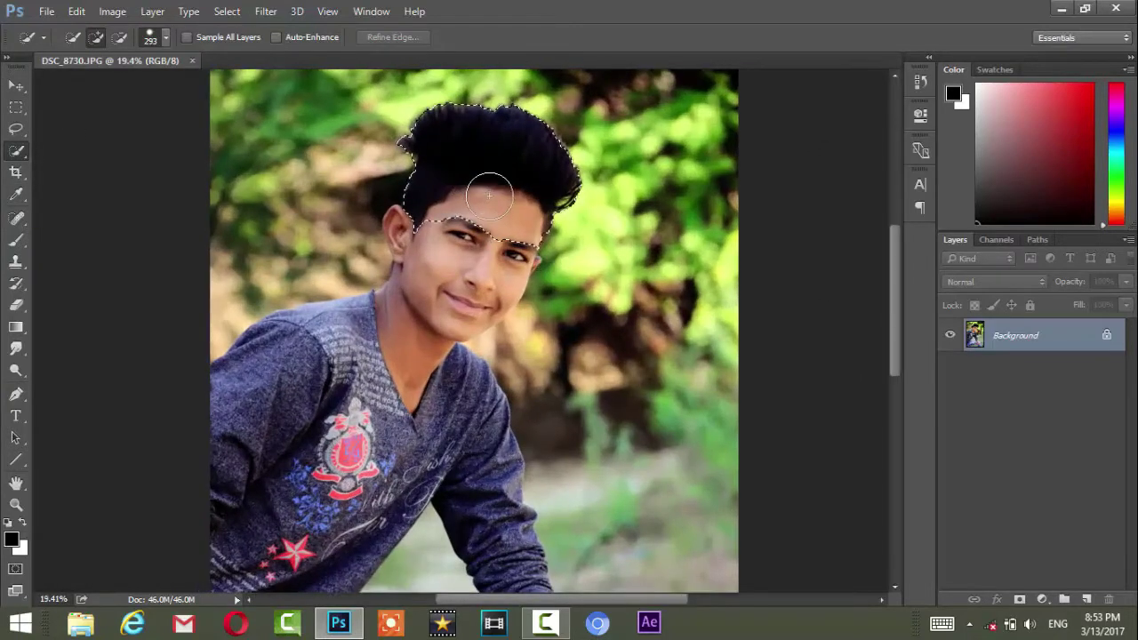
pyautogui.moveTo(477, 257); pyautogui.dragTo(442, 289)
pyautogui.moveTo(428, 242); pyautogui.dragTo(418, 240)
pyautogui.moveTo(444, 292); pyautogui.dragTo(500, 216)
pyautogui.moveTo(391, 223); pyautogui.dragTo(283, 307)
pyautogui.moveTo(404, 320)
pyautogui.mouseDown()
pyautogui.moveTo(360, 400)
pyautogui.moveTo(360, 462)
pyautogui.mouseUp()
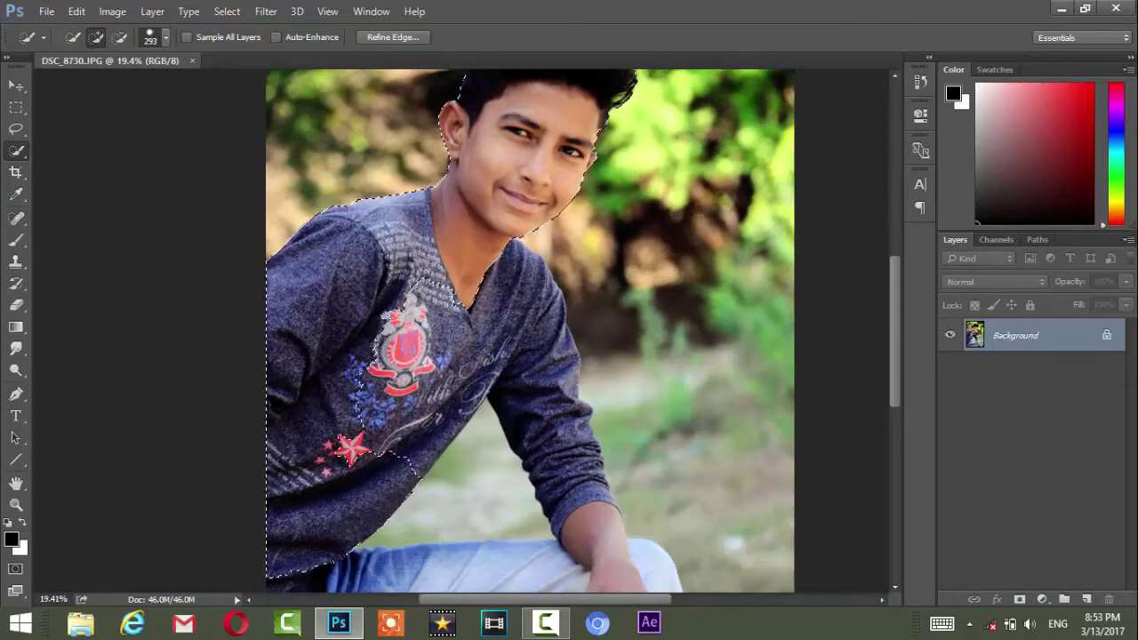
# - Add the V-neck, upper jeans and right arm's outer edge to the selection
pyautogui.moveTo(456, 262)
pyautogui.mouseDown()
pyautogui.moveTo(485, 329)
pyautogui.moveTo(425, 375)
pyautogui.mouseUp()
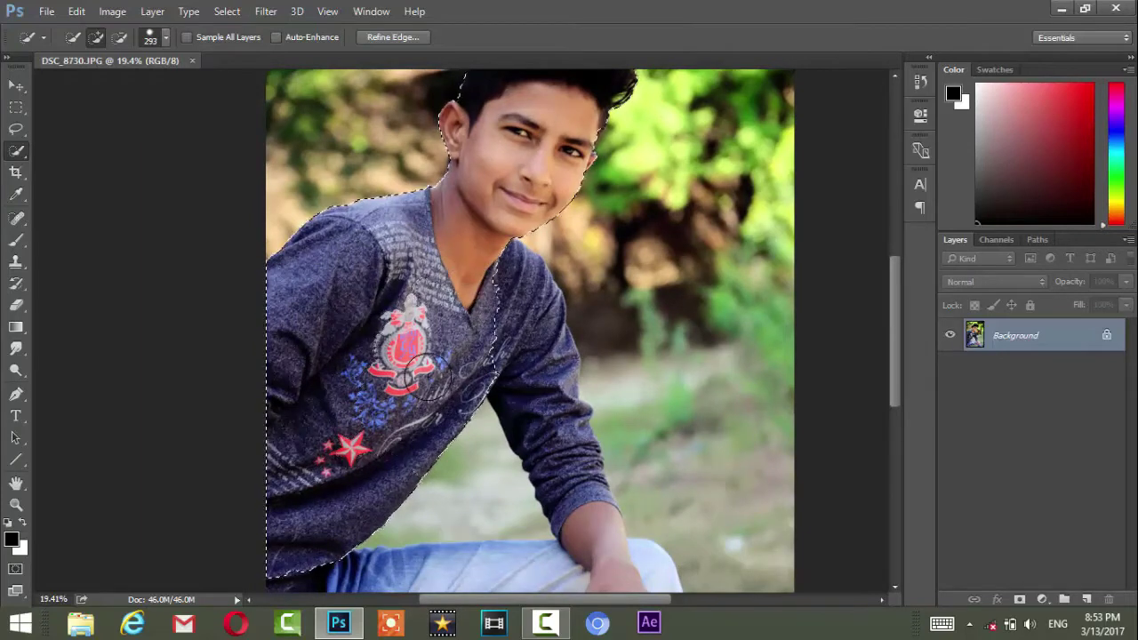
pyautogui.moveTo(430, 311); pyautogui.dragTo(488, 165)
pyautogui.moveTo(355, 432); pyautogui.dragTo(366, 516)
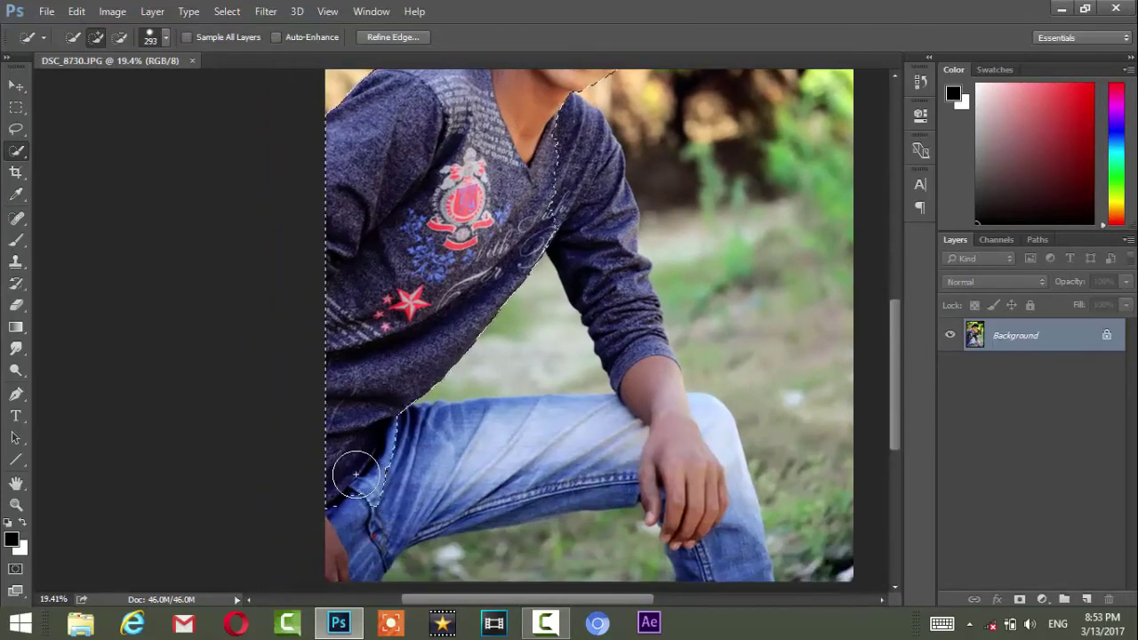
pyautogui.moveTo(413, 340); pyautogui.dragTo(456, 204)
pyautogui.moveTo(418, 391)
pyautogui.mouseDown()
pyautogui.moveTo(480, 293)
pyautogui.moveTo(544, 329)
pyautogui.moveTo(459, 326)
pyautogui.moveTo(538, 331)
pyautogui.moveTo(482, 343)
pyautogui.mouseUp()
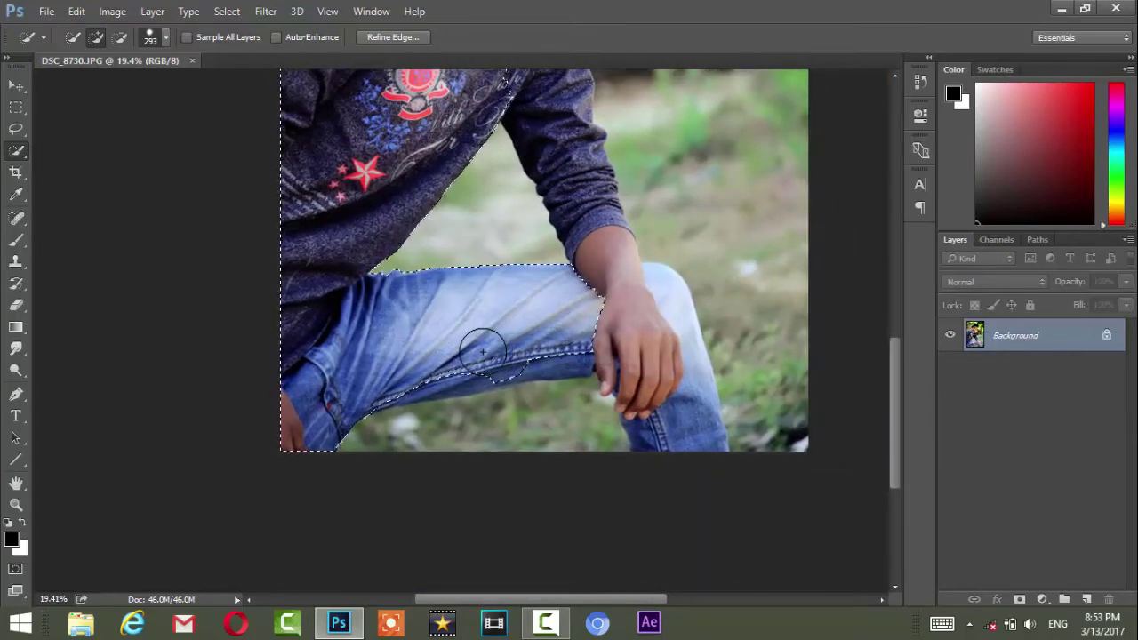
pyautogui.moveTo(538, 236); pyautogui.dragTo(542, 465)
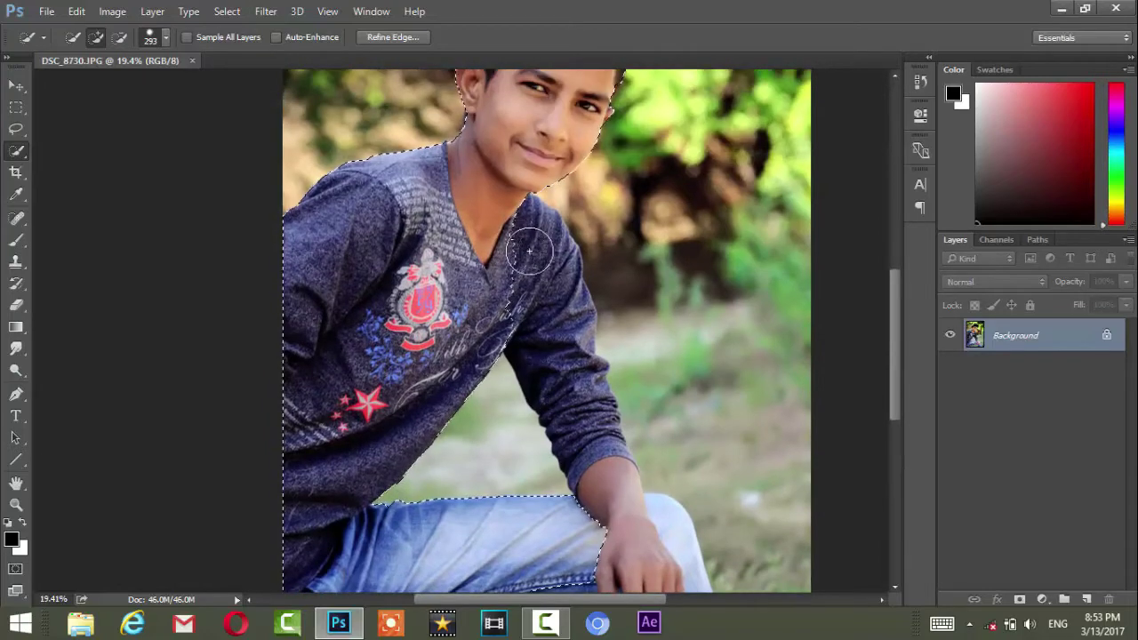
pyautogui.moveTo(540, 293); pyautogui.dragTo(554, 343)
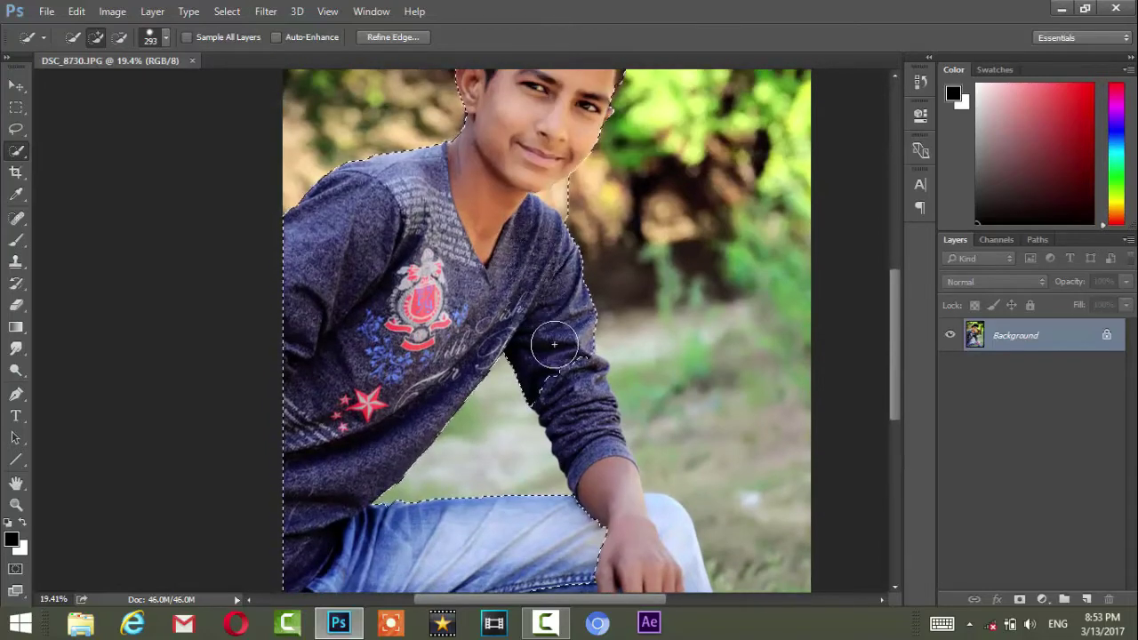
# - Add the sleeve cuff, forearm, hand and right side of the jeans to the selection
pyautogui.scroll(5, 573, 373)
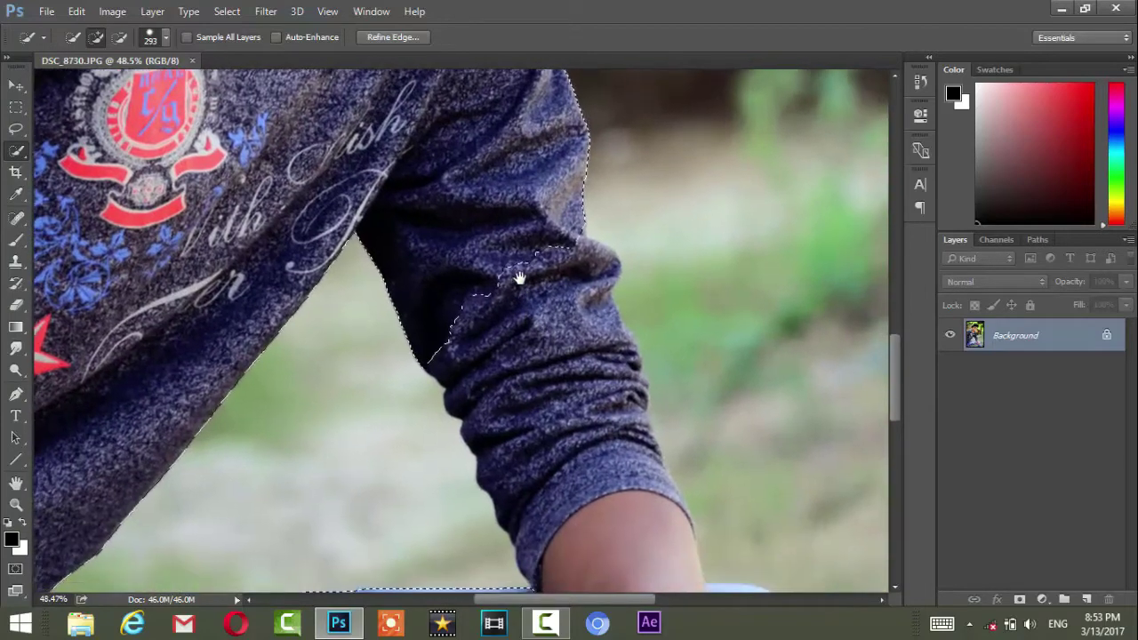
pyautogui.moveTo(551, 427)
pyautogui.mouseDown()
pyautogui.moveTo(495, 305)
pyautogui.moveTo(546, 325)
pyautogui.mouseUp()
pyautogui.moveTo(554, 364); pyautogui.dragTo(562, 381)
pyautogui.moveTo(549, 336)
pyautogui.mouseDown()
pyautogui.moveTo(529, 356)
pyautogui.moveTo(524, 316)
pyautogui.mouseUp()
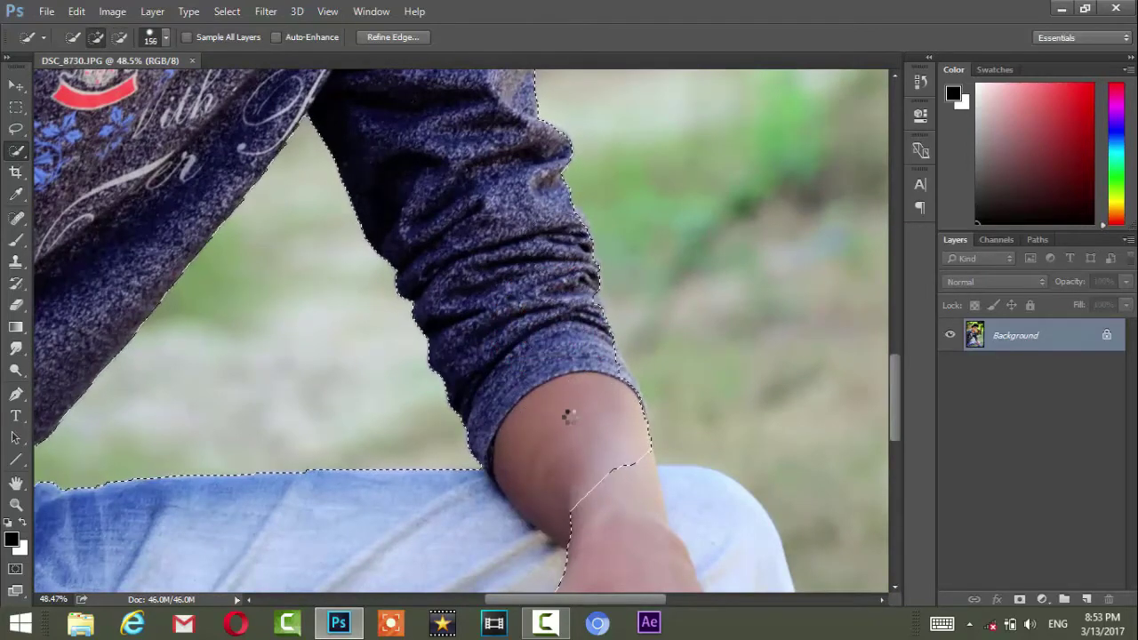
pyautogui.moveTo(569, 415); pyautogui.dragTo(472, 237)
pyautogui.moveTo(520, 267)
pyautogui.mouseDown()
pyautogui.moveTo(561, 292)
pyautogui.moveTo(559, 399)
pyautogui.mouseUp()
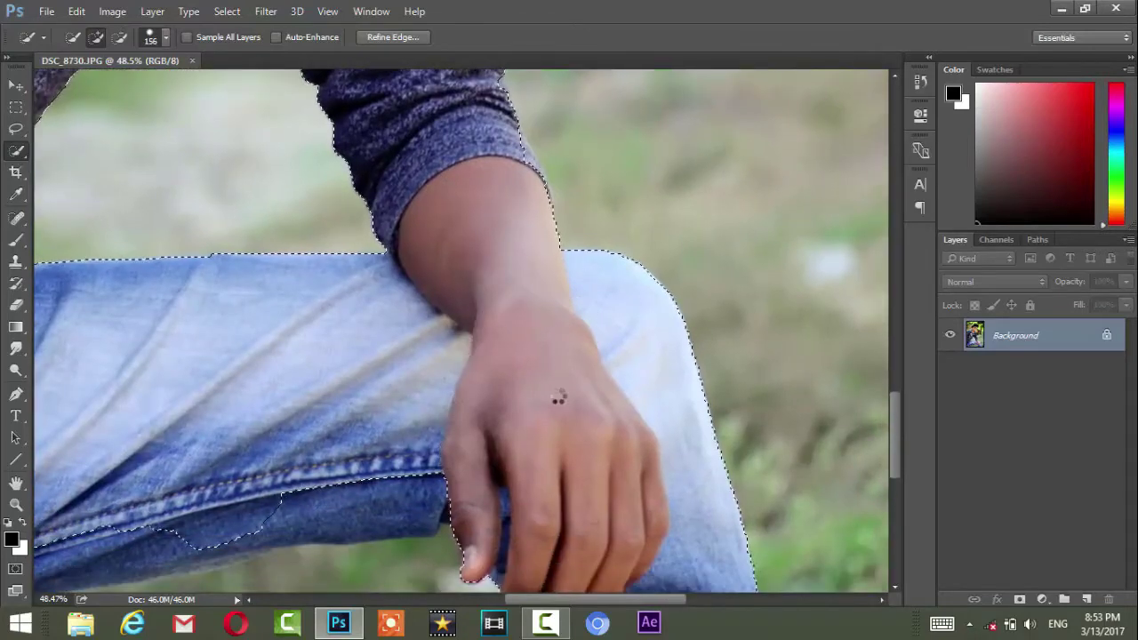
# - Extend the selection along the lower jeans and smooth its edge
pyautogui.moveTo(451, 449); pyautogui.dragTo(630, 355)
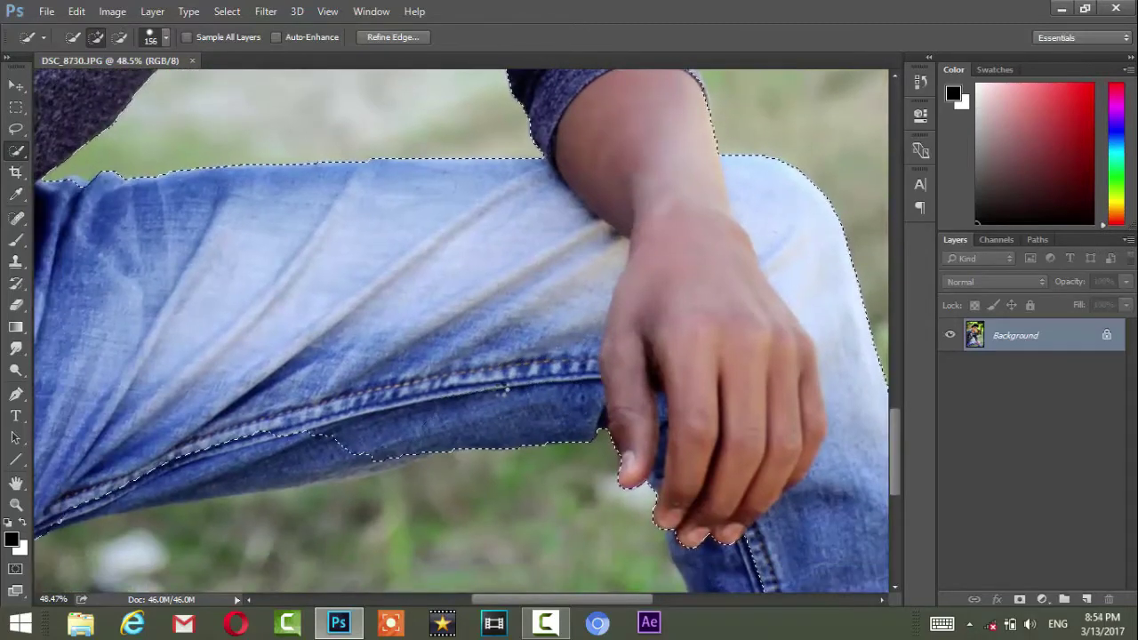
pyautogui.moveTo(537, 402); pyautogui.dragTo(717, 300)
pyautogui.moveTo(507, 330); pyautogui.dragTo(487, 337)
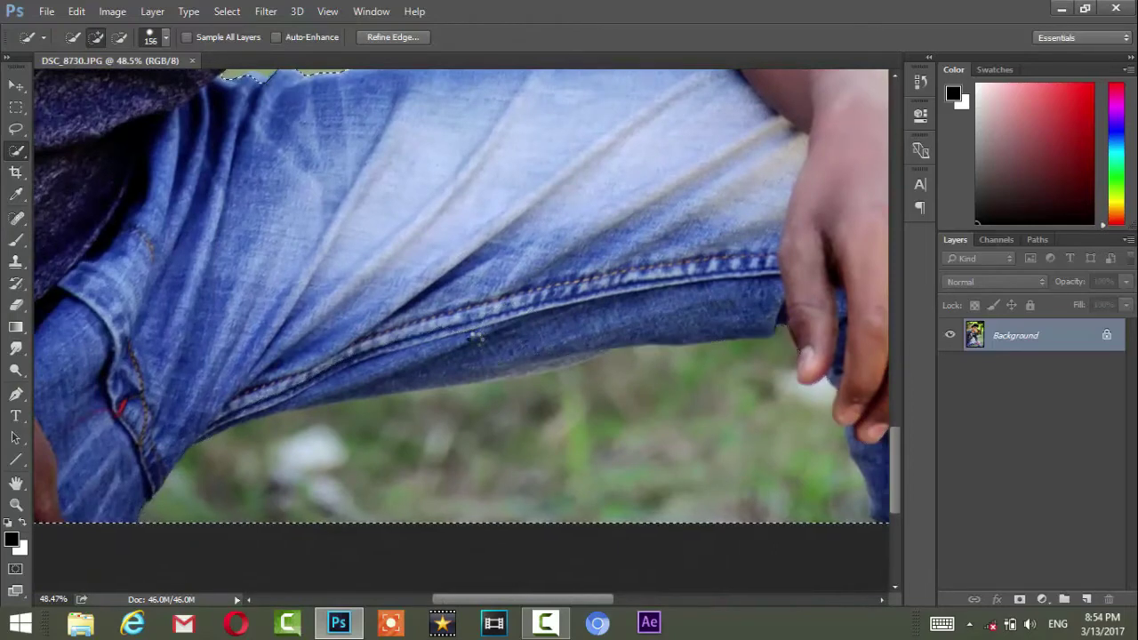
pyautogui.moveTo(507, 401); pyautogui.dragTo(257, 207)
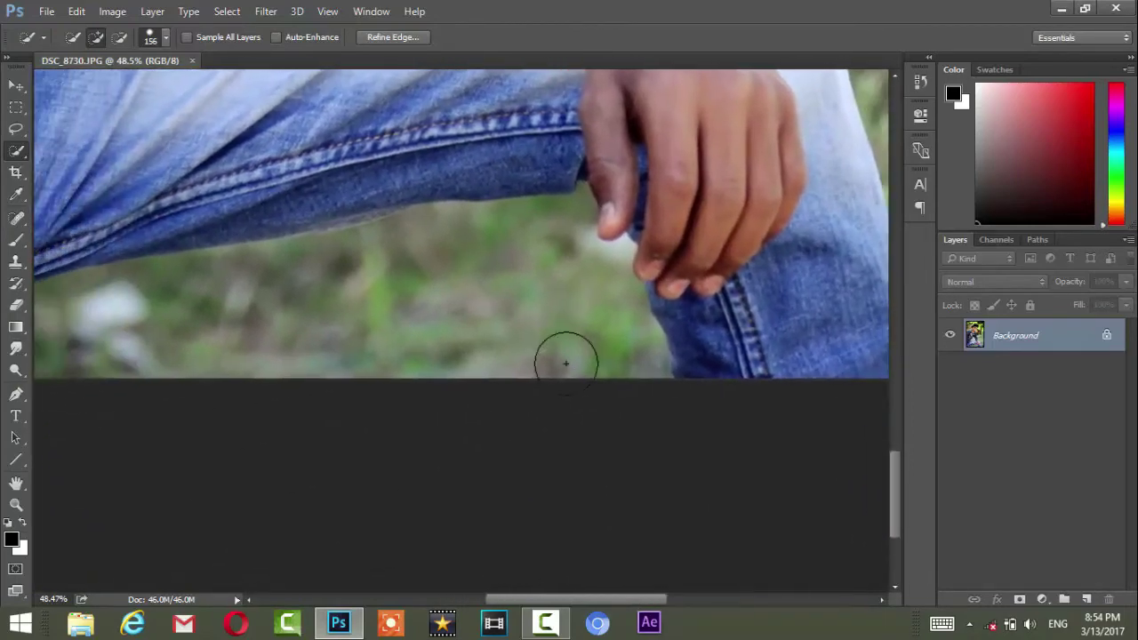
pyautogui.moveTo(599, 371)
pyautogui.mouseDown()
pyautogui.moveTo(586, 340)
pyautogui.moveTo(329, 318)
pyautogui.mouseUp()
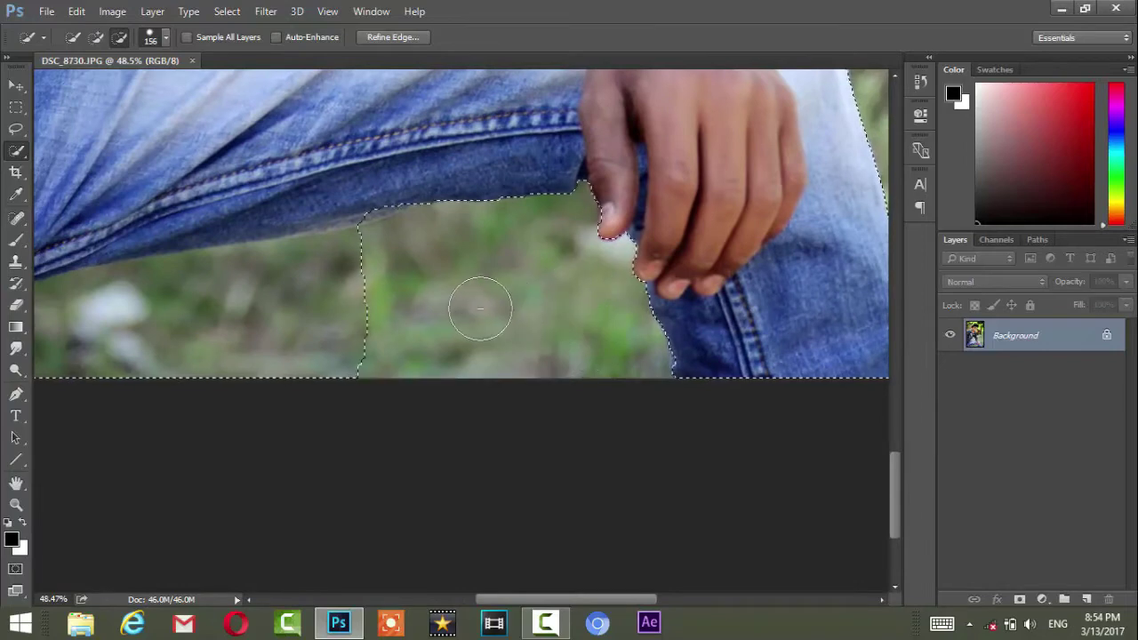
pyautogui.moveTo(329, 318); pyautogui.dragTo(534, 341)
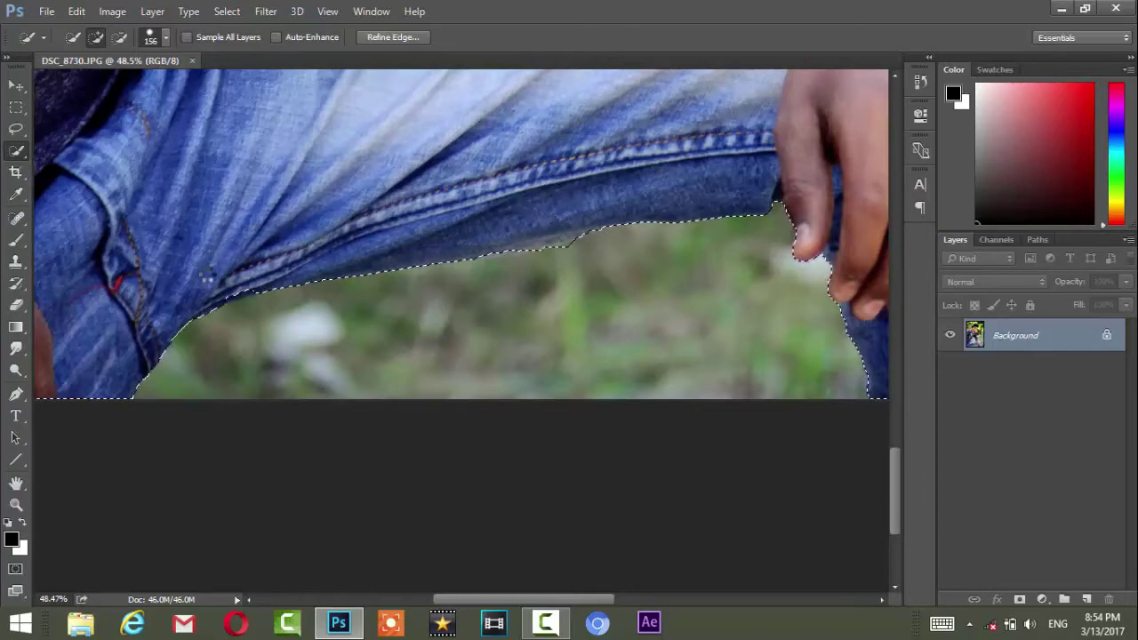
pyautogui.moveTo(249, 274); pyautogui.dragTo(236, 261)
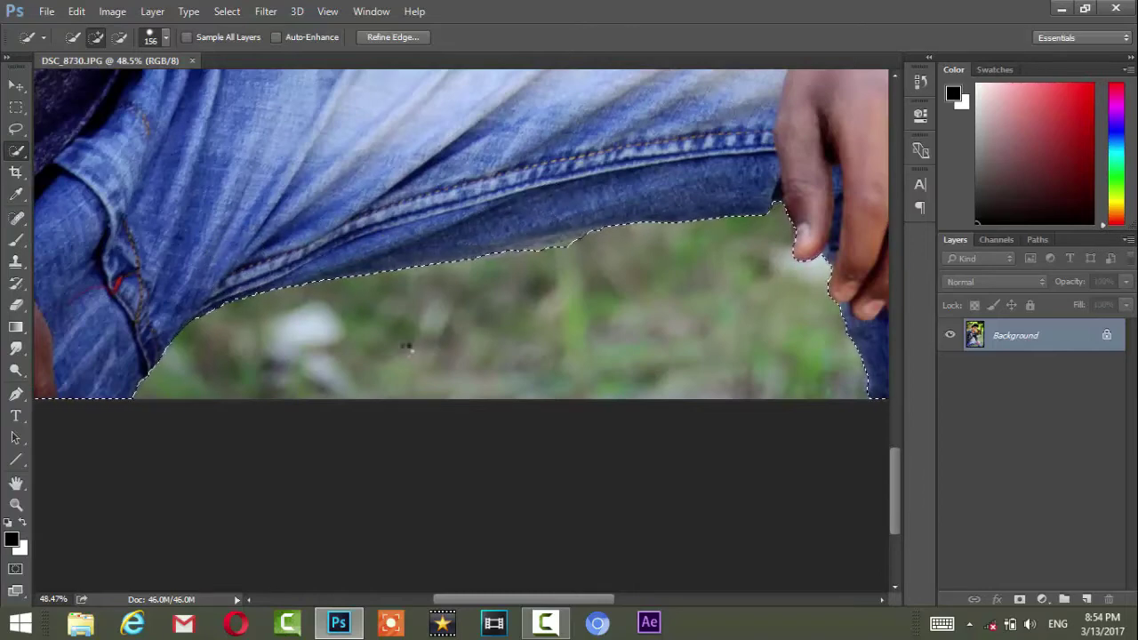
# - Tighten the selection around the hair and eyebrow, subtracting stray areas with Alt
pyautogui.moveTo(431, 329); pyautogui.dragTo(351, 376)
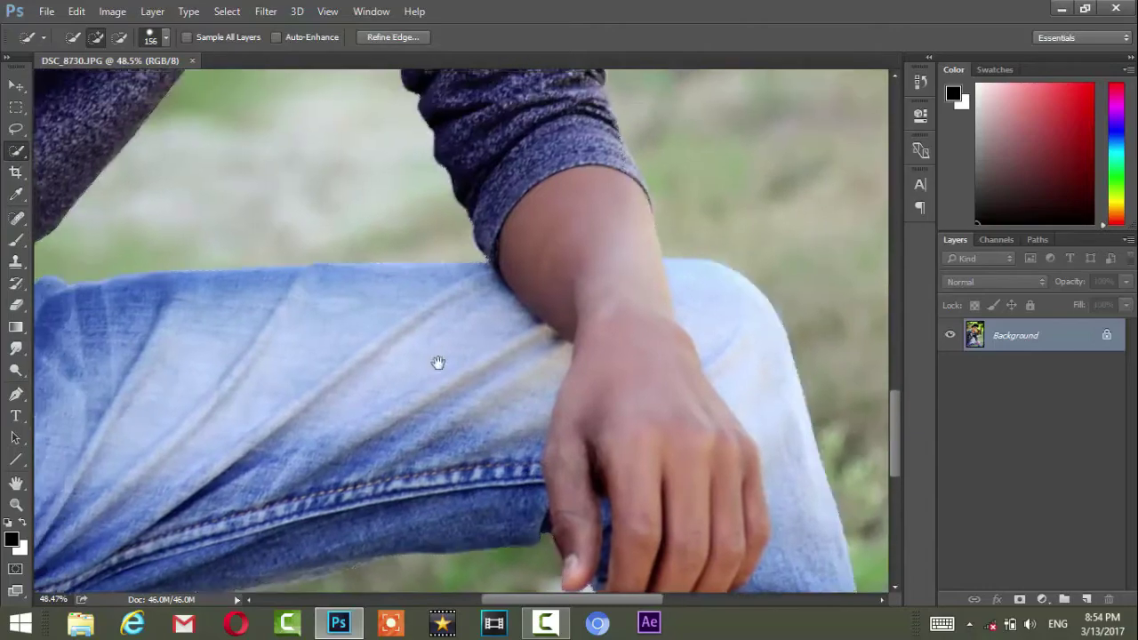
pyautogui.moveTo(416, 276); pyautogui.dragTo(483, 254)
pyautogui.moveTo(546, 330); pyautogui.dragTo(525, 399)
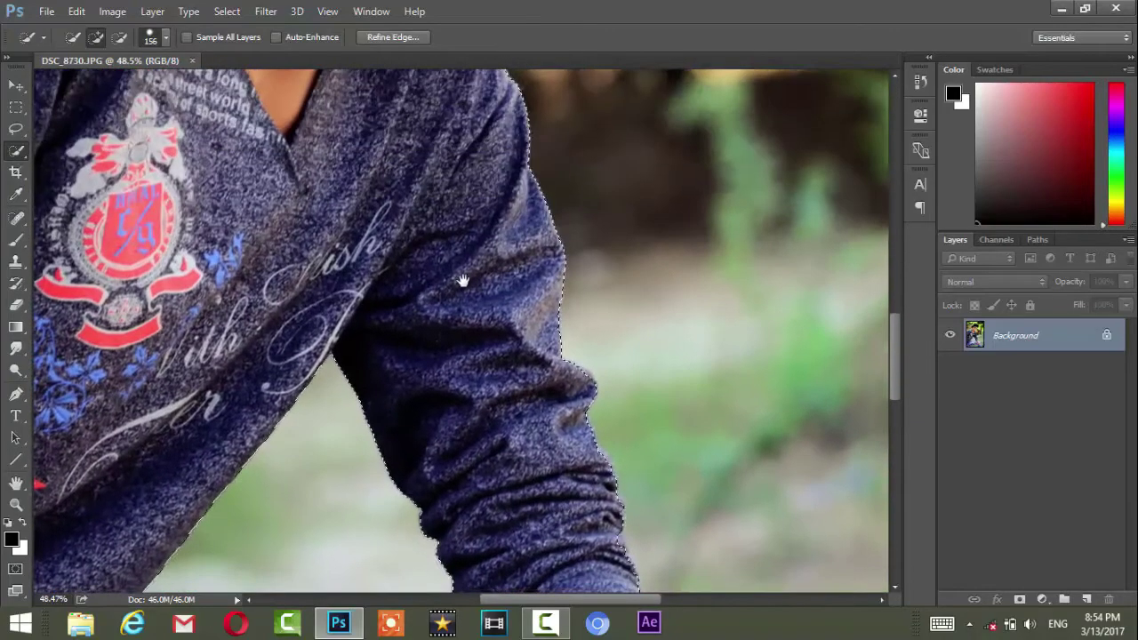
pyautogui.moveTo(498, 204); pyautogui.dragTo(508, 406)
pyautogui.moveTo(516, 178); pyautogui.dragTo(521, 338)
pyautogui.press('alt')
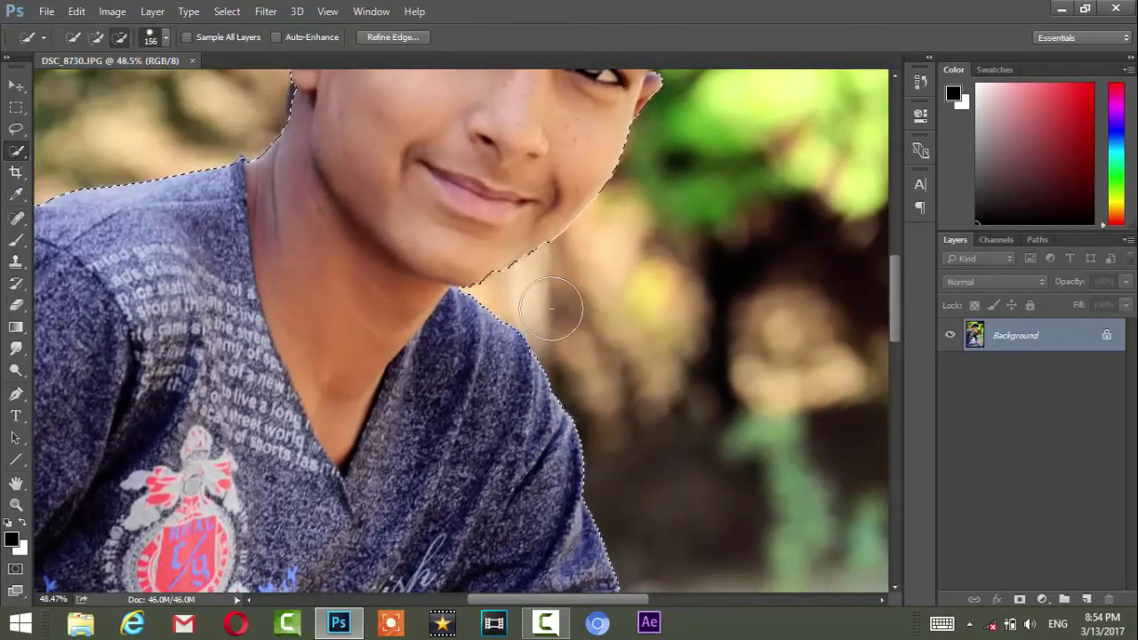
pyautogui.moveTo(573, 216); pyautogui.dragTo(475, 356)
pyautogui.moveTo(444, 228); pyautogui.dragTo(457, 317)
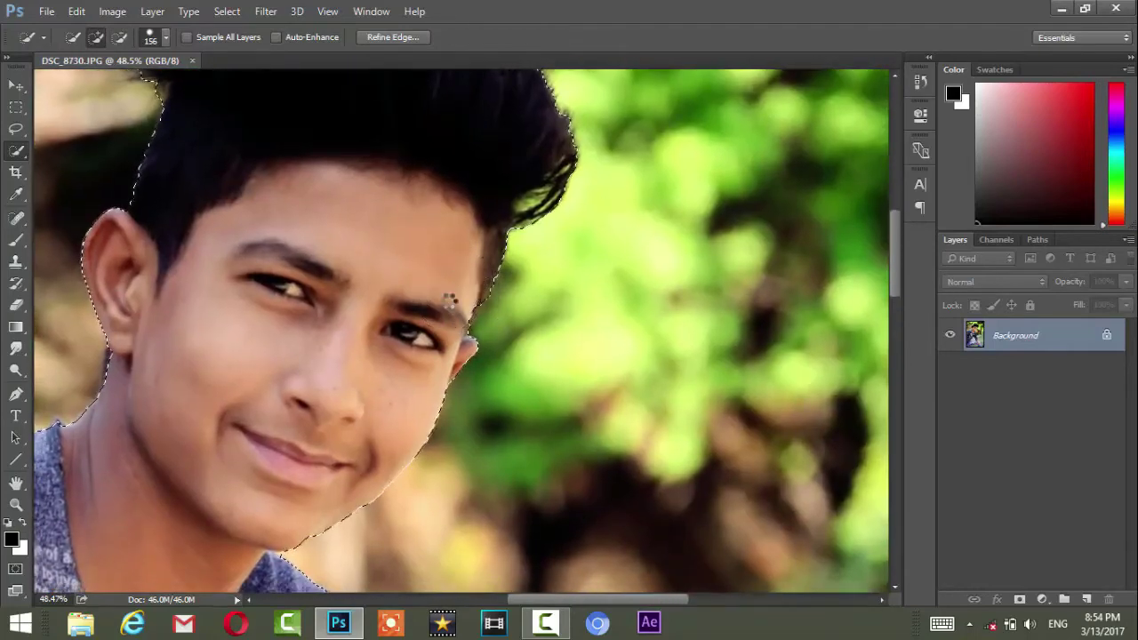
pyautogui.click(528, 292)
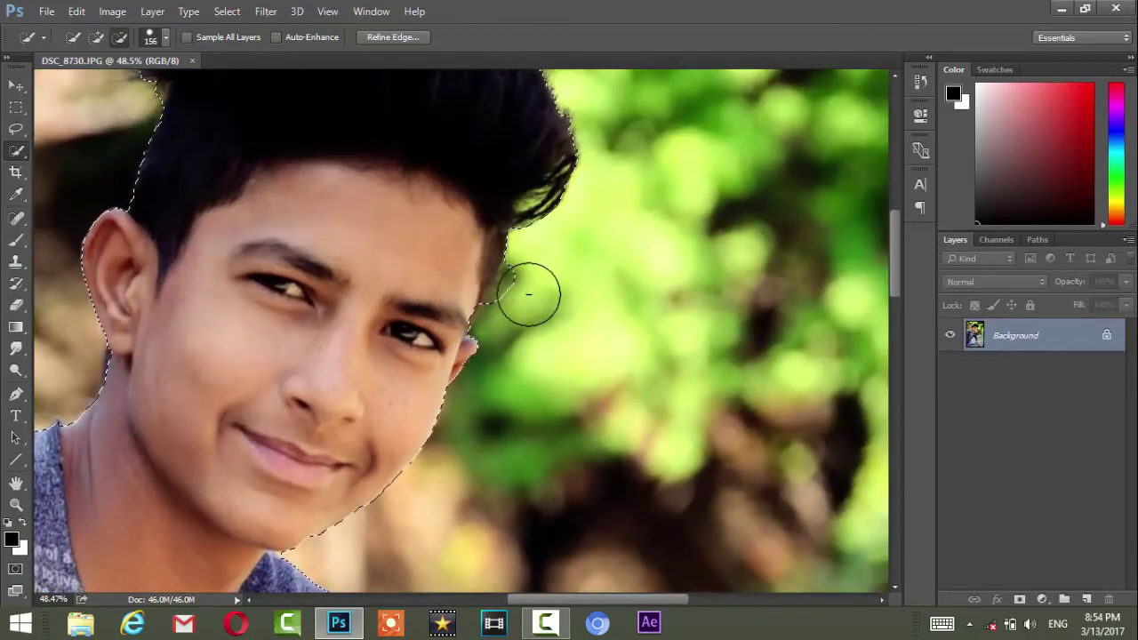
pyautogui.scroll(3, 501, 305)
pyautogui.scroll(2, 501, 338)
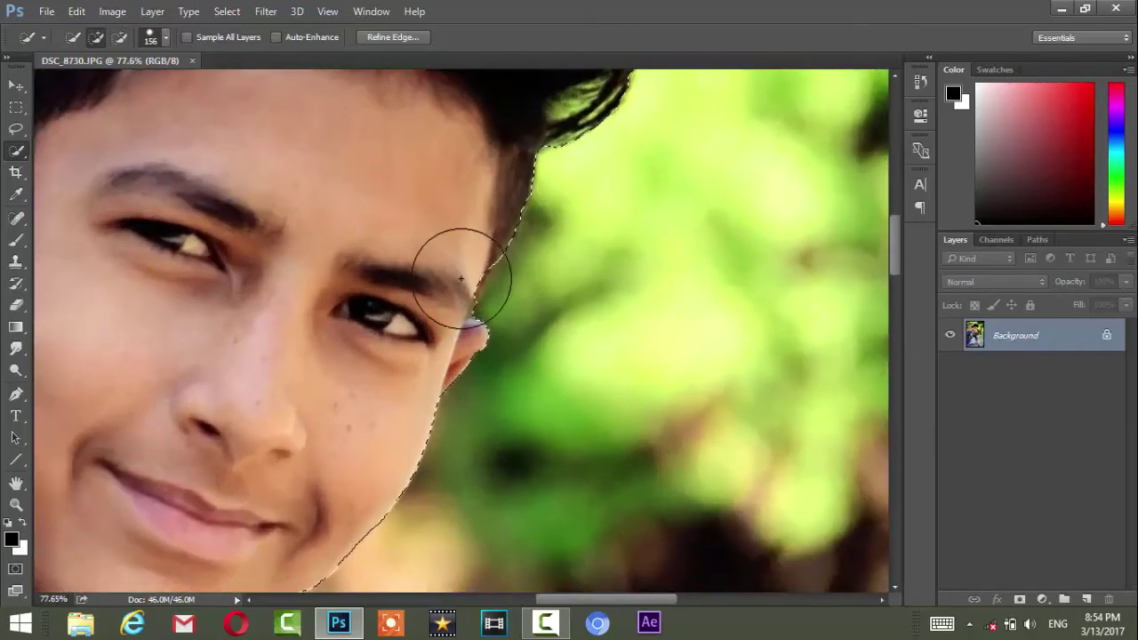
pyautogui.click(436, 261)
pyautogui.moveTo(450, 306); pyautogui.dragTo(440, 278)
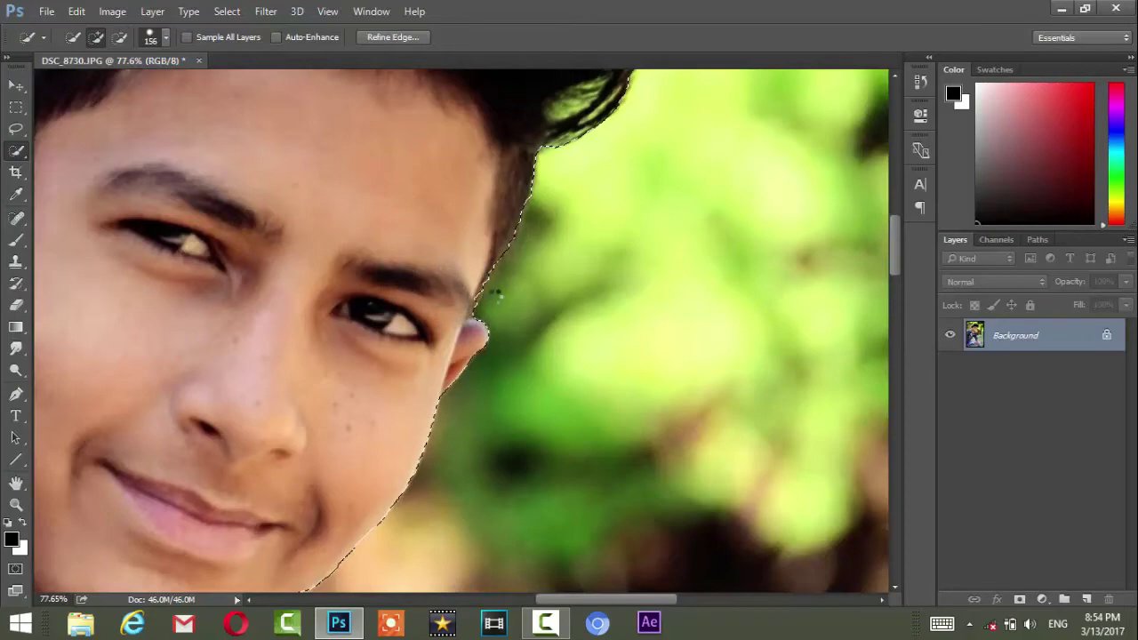
# - Zoom out and copy the selected boy onto a new layer with Ctrl+J
pyautogui.scroll(-1, 518, 353)
pyautogui.scroll(-1, 480, 330)
pyautogui.scroll(-1, 480, 330)
pyautogui.scroll(-1, 487, 300)
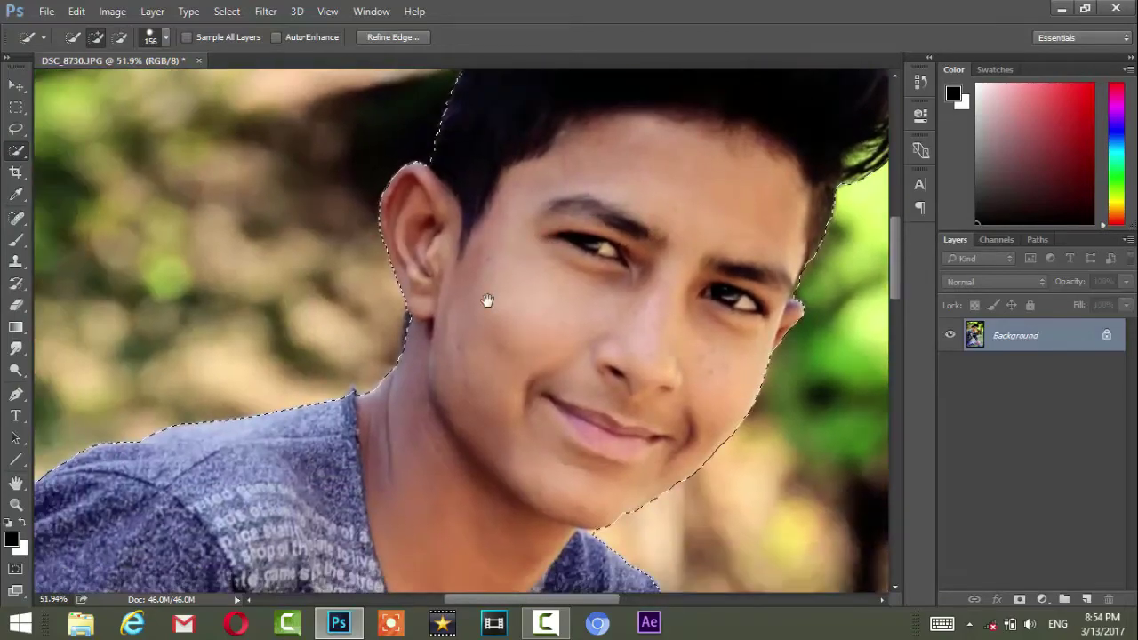
pyautogui.moveTo(487, 301); pyautogui.dragTo(500, 323)
pyautogui.scroll(-2, 394, 297)
pyautogui.moveTo(482, 401); pyautogui.dragTo(461, 345)
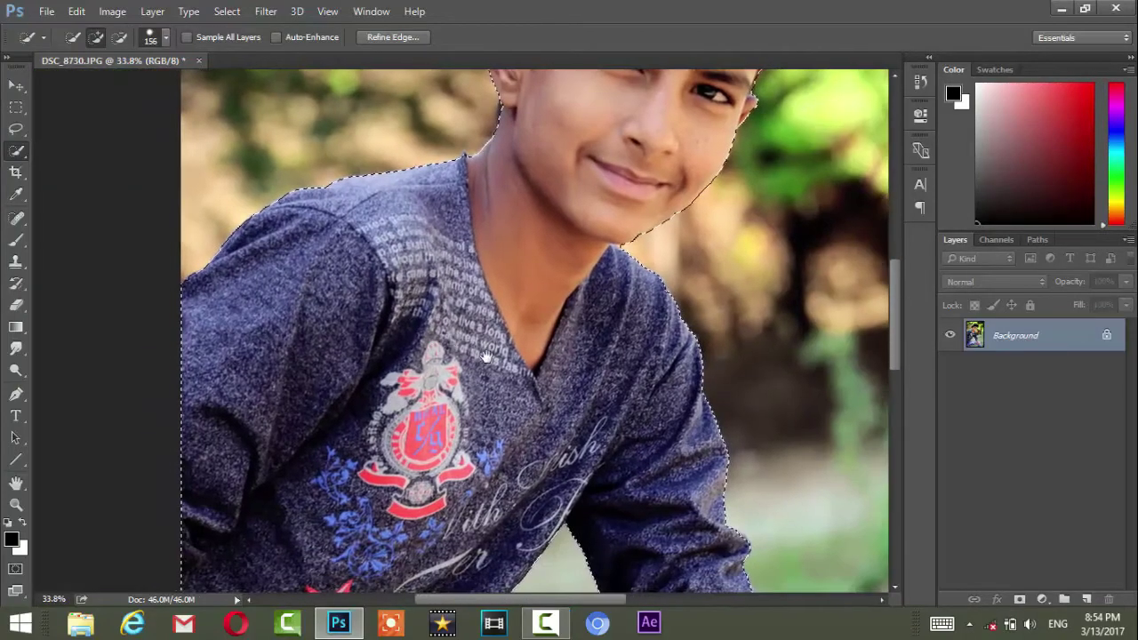
pyautogui.scroll(-2, 461, 345)
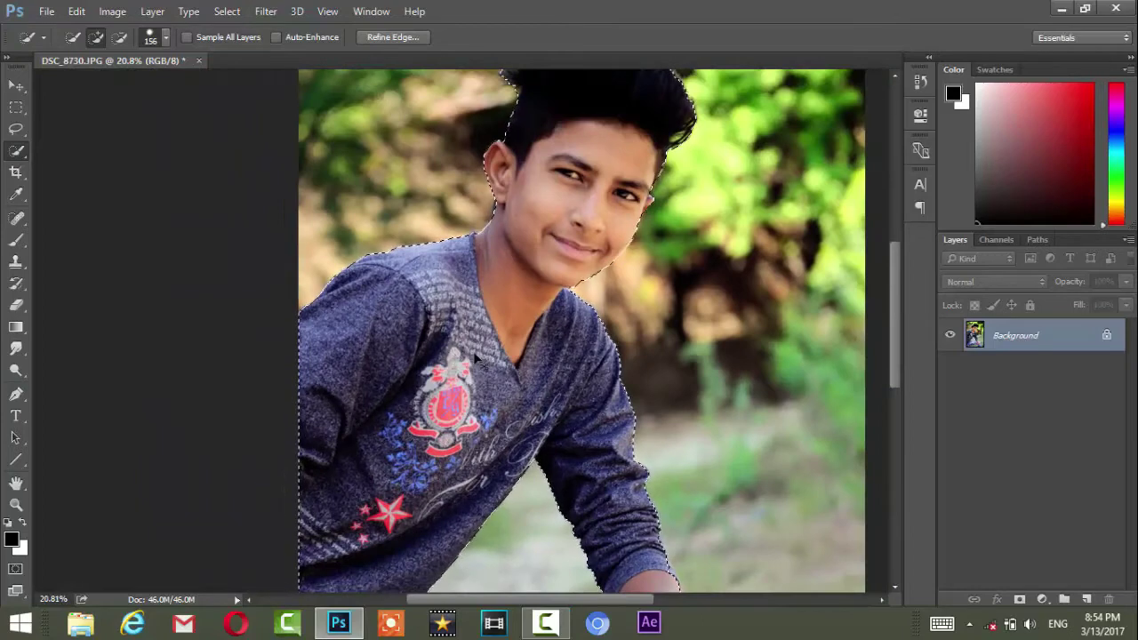
pyautogui.hotkey('ctrl', 'j')
# - Unlock the background layer and duplicate Layer 1, placing it above Layer 0
pyautogui.click(1106, 368)
pyautogui.moveTo(1063, 342)
pyautogui.mouseDown()
pyautogui.moveTo(1086, 590)
pyautogui.moveTo(1034, 419)
pyautogui.mouseUp()
pyautogui.moveTo(1038, 358)
pyautogui.mouseDown()
pyautogui.moveTo(1036, 327)
pyautogui.moveTo(1086, 597)
pyautogui.mouseUp()
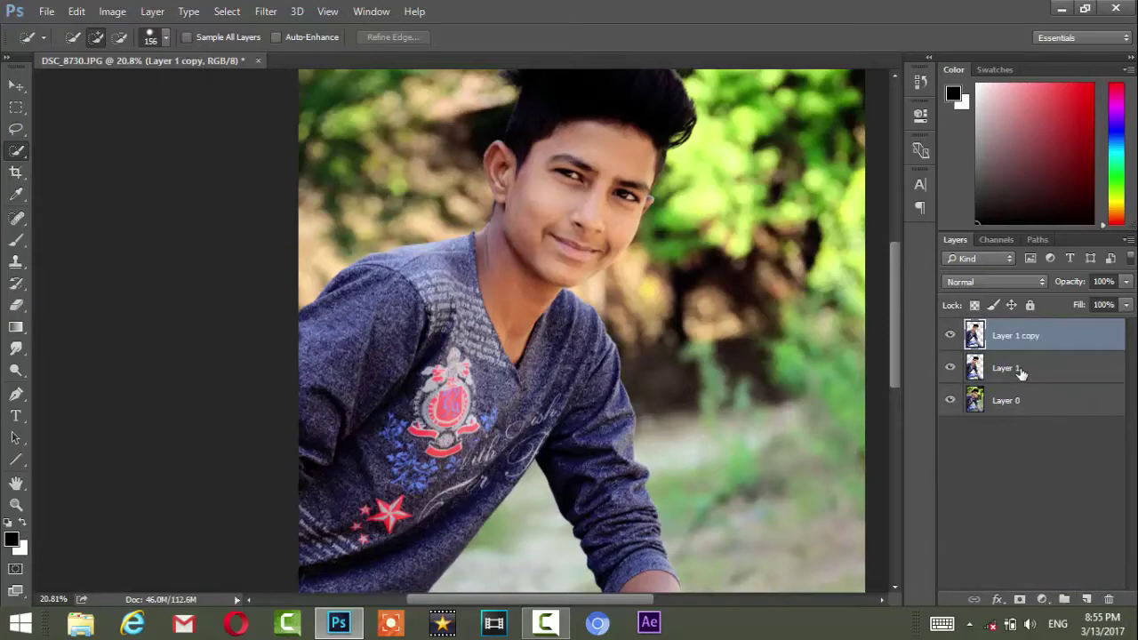
# - Load Layer 1's outline as a selection and merge Layer 0 into Layer 1
pyautogui.click(1020, 374)
pyautogui.keyDown('ctrl'); pyautogui.click(978, 372); pyautogui.keyUp('ctrl')
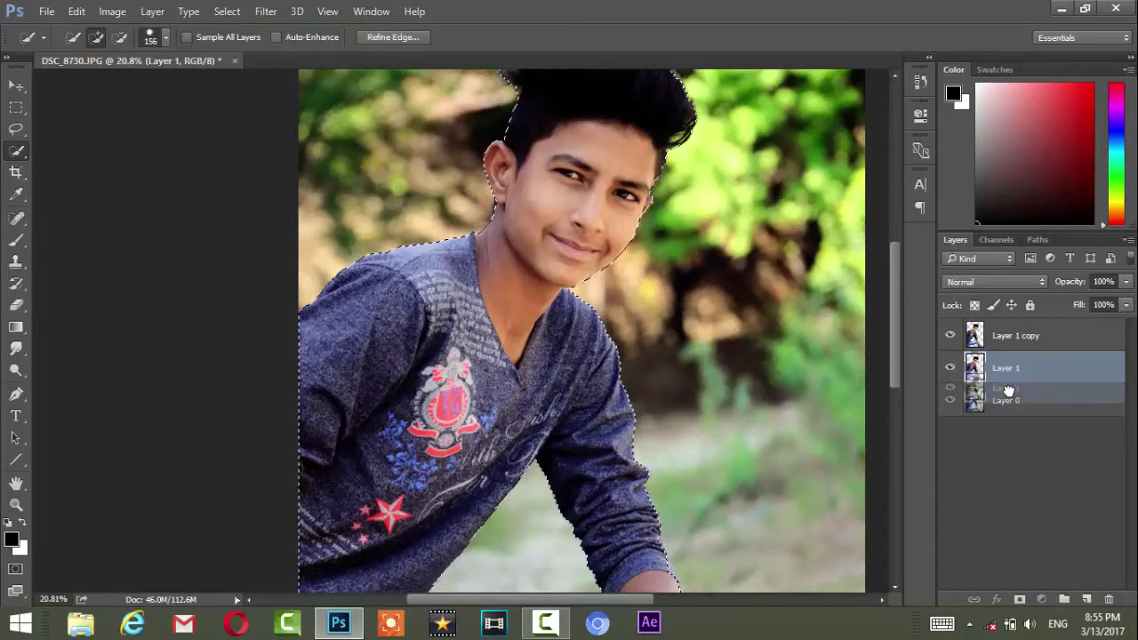
pyautogui.keyDown('shift'); pyautogui.click(1002, 402); pyautogui.keyUp('shift')
pyautogui.rightClick(1000, 398)
pyautogui.click(760, 549)
pyautogui.moveTo(627, 343); pyautogui.dragTo(552, 388)
pyautogui.scroll(-2, 552, 387)
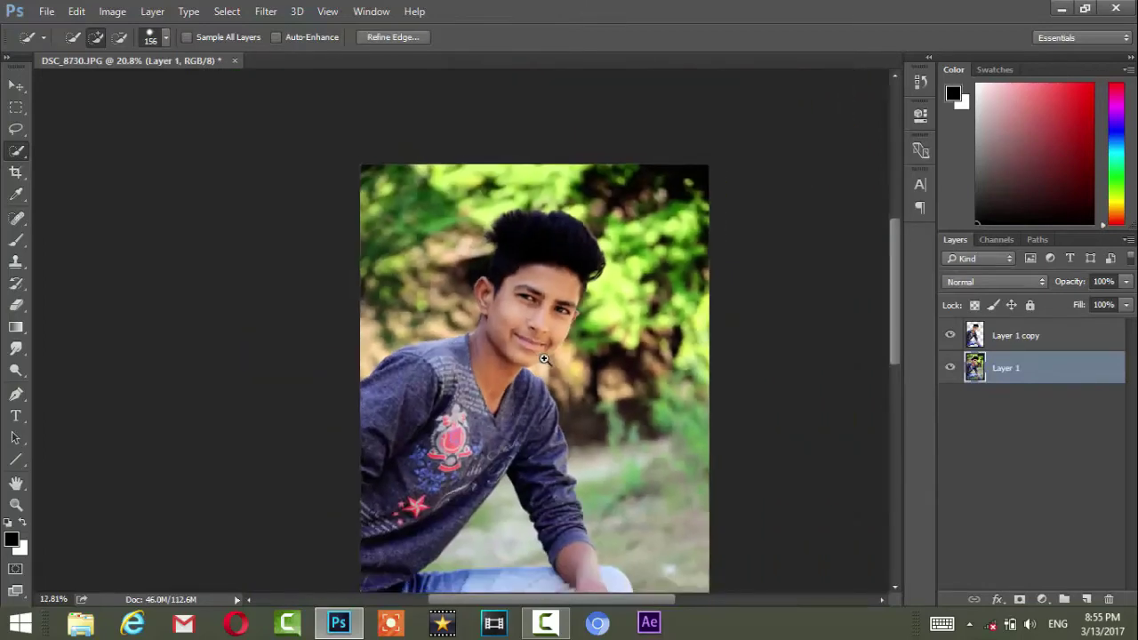
pyautogui.scroll(3, 569, 346)
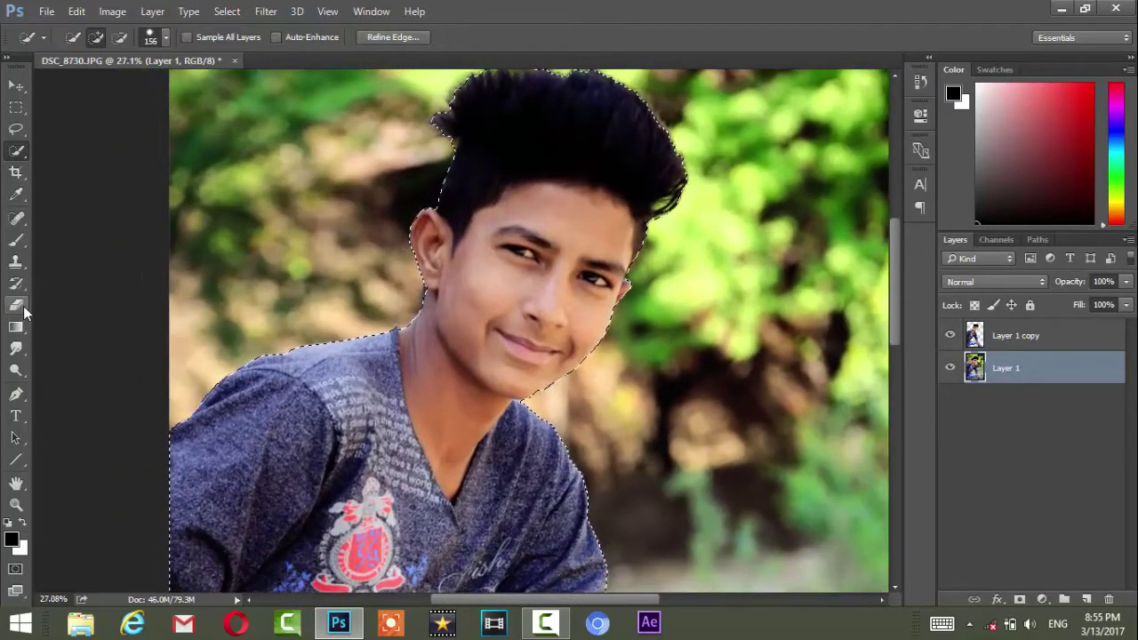
# - Hide Layer 1 copy and Content-Aware fill the boy's selection on Layer 1
pyautogui.click(949, 335)
pyautogui.rightClick(515, 256)
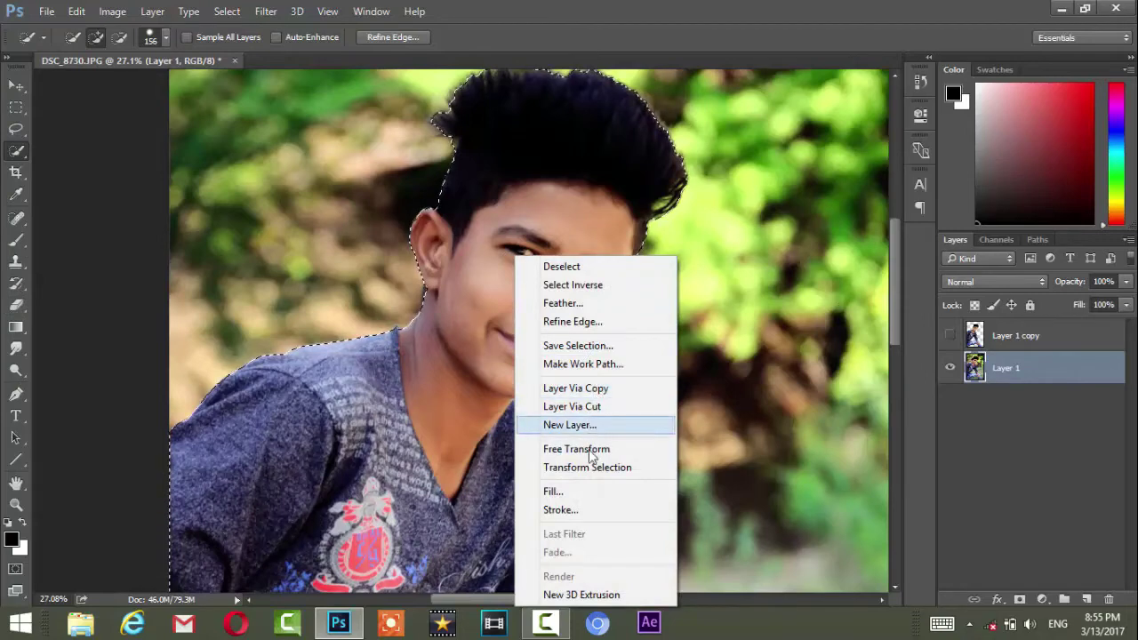
pyautogui.click(589, 490)
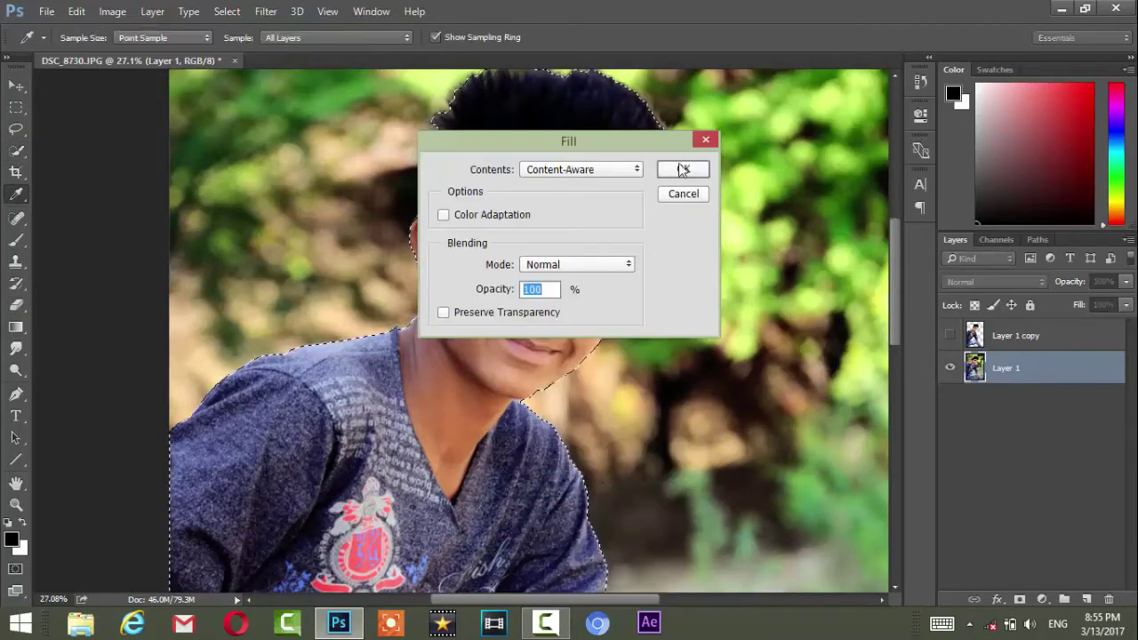
pyautogui.click(680, 169)
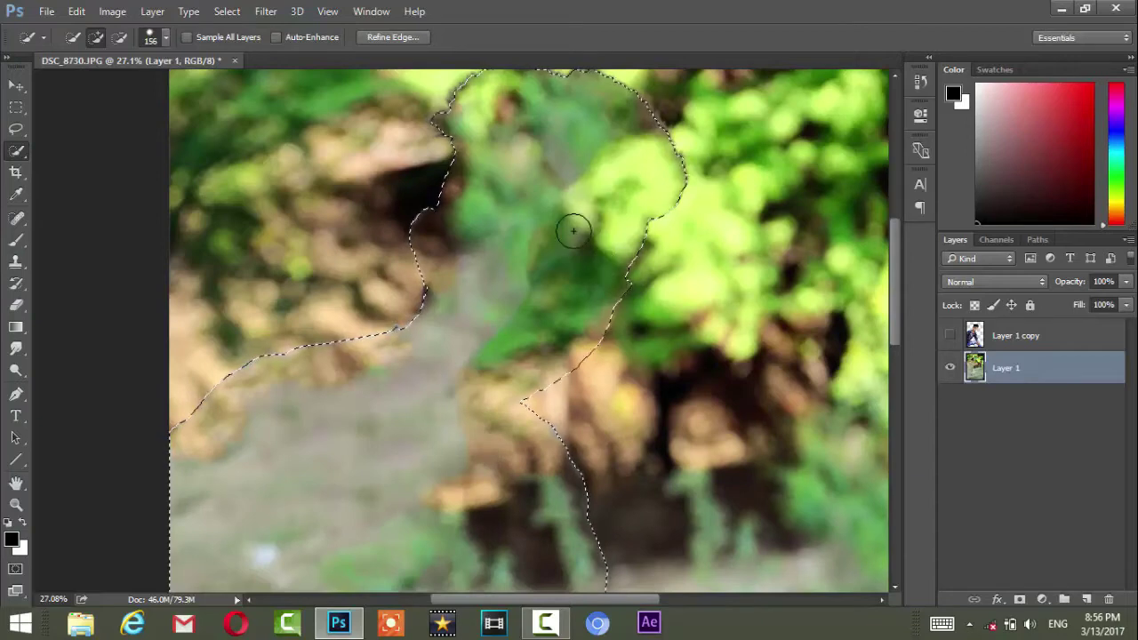
# - Deselect and spot-heal the seams around the boy's former head and sides
pyautogui.scroll(2, 573, 231)
pyautogui.hotkey('ctrl', 'd')
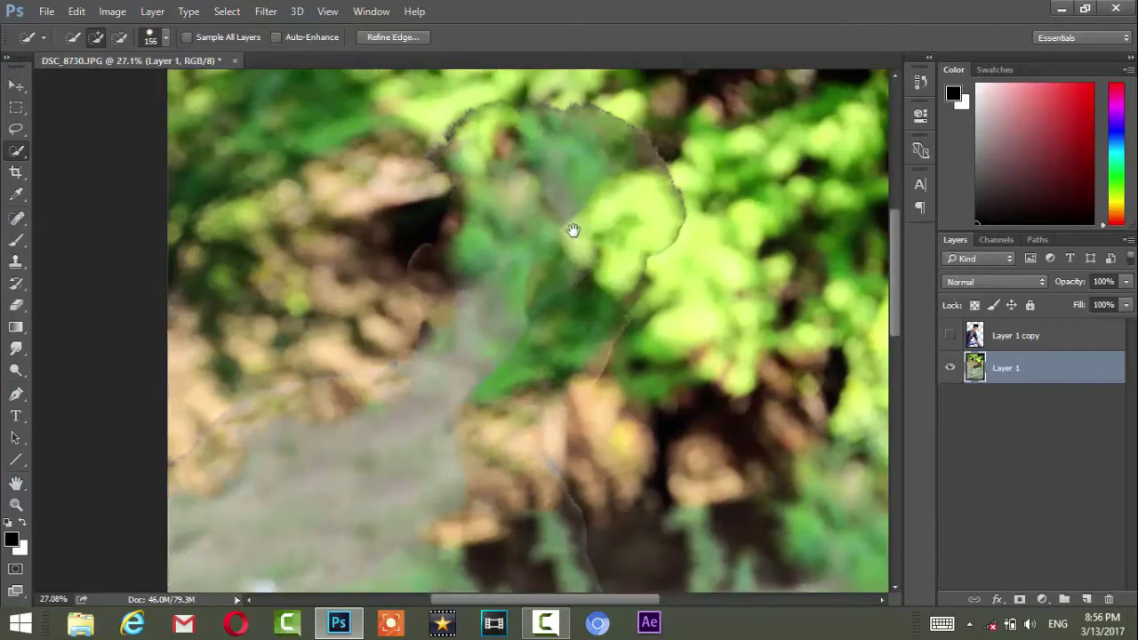
pyautogui.click(26, 224)
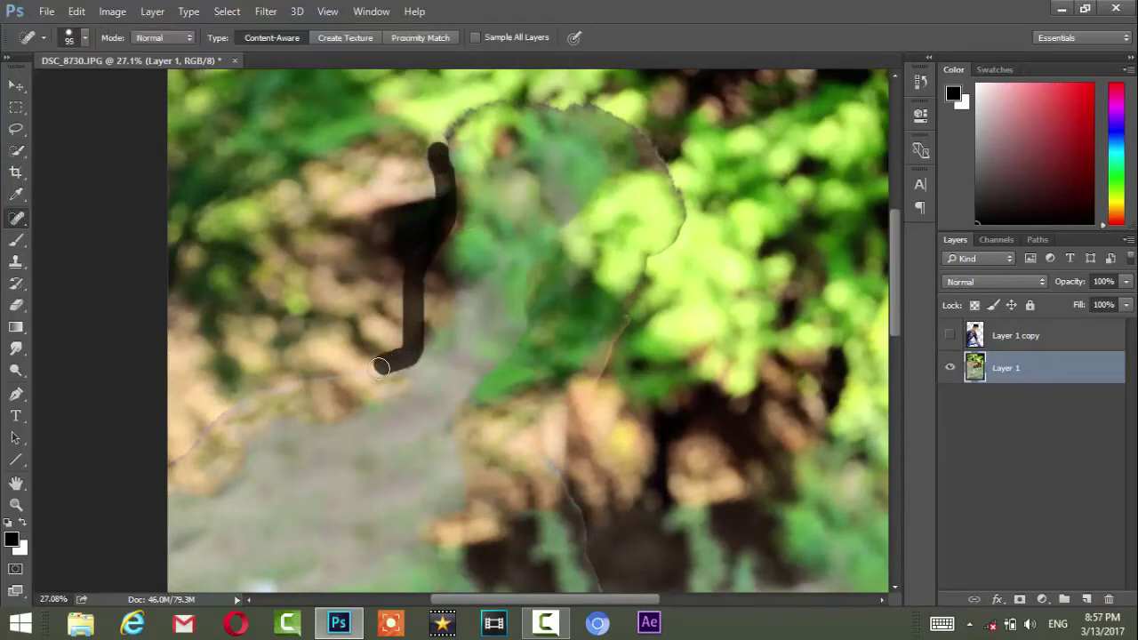
pyautogui.moveTo(299, 387); pyautogui.dragTo(229, 417)
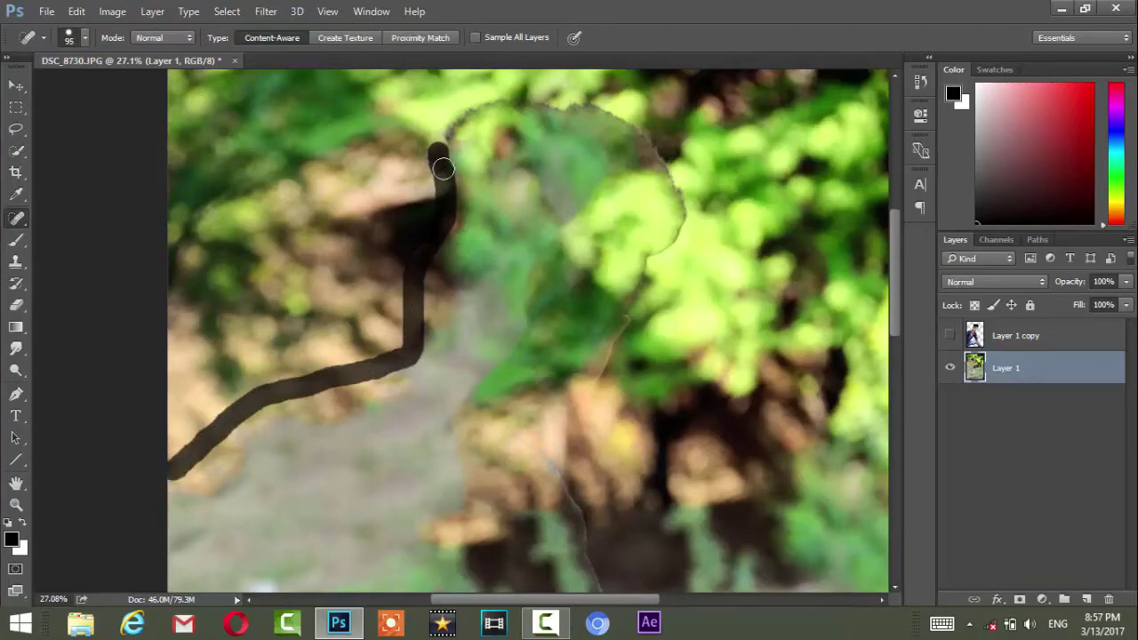
pyautogui.moveTo(444, 138); pyautogui.dragTo(445, 140)
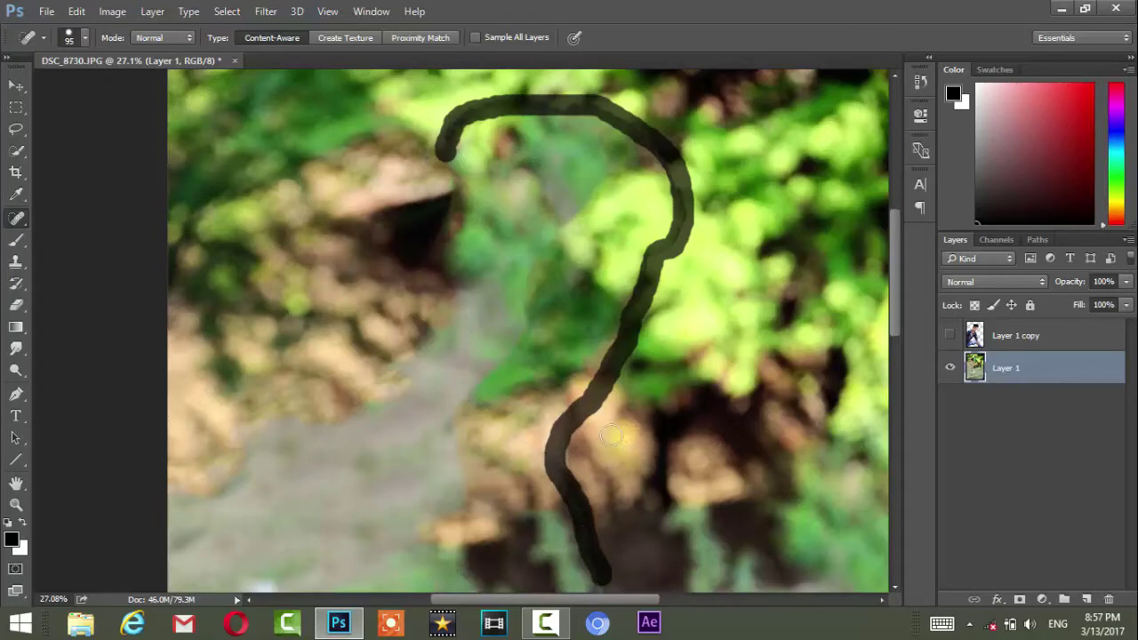
pyautogui.moveTo(602, 559)
pyautogui.mouseDown()
pyautogui.moveTo(546, 279)
pyautogui.moveTo(546, 360)
pyautogui.mouseUp()
pyautogui.moveTo(562, 415)
pyautogui.mouseDown()
pyautogui.moveTo(530, 269)
pyautogui.moveTo(553, 371)
pyautogui.moveTo(580, 411)
pyautogui.mouseUp()
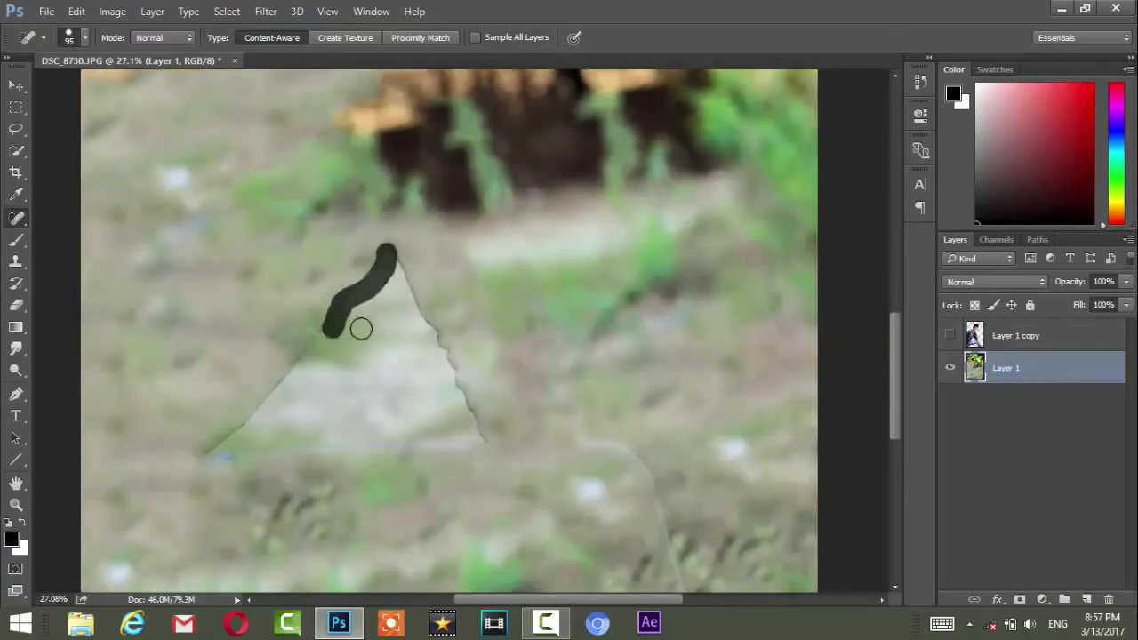
# - Spot-heal the leftover edge marks and seams across the ground
pyautogui.moveTo(382, 259)
pyautogui.mouseDown()
pyautogui.moveTo(368, 287)
pyautogui.moveTo(528, 196)
pyautogui.moveTo(458, 250)
pyautogui.moveTo(443, 280)
pyautogui.mouseUp()
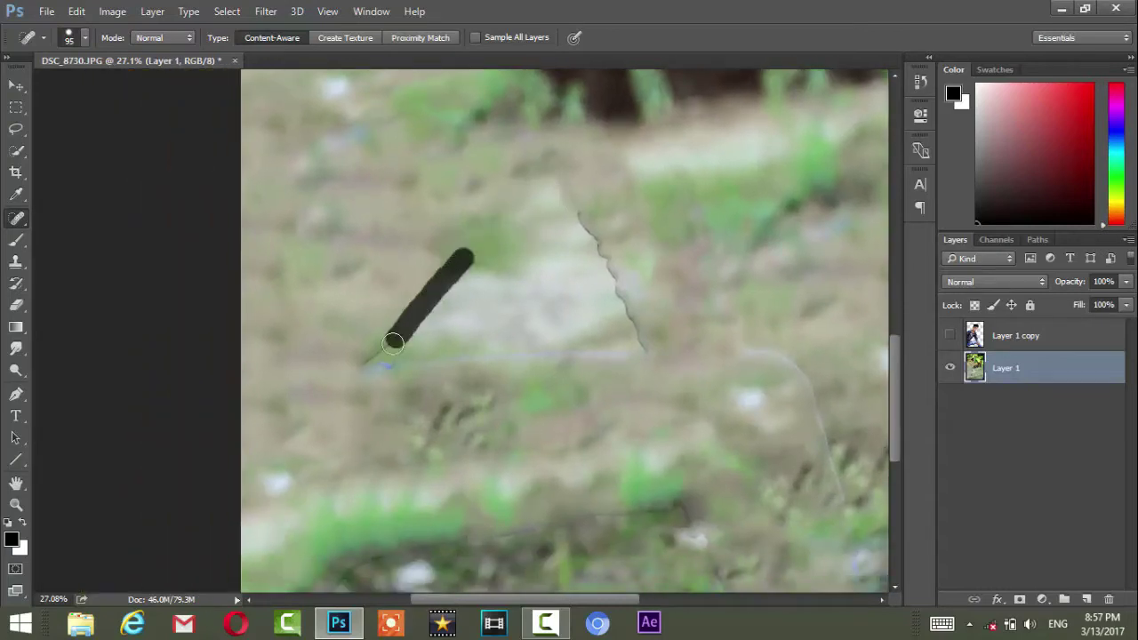
pyautogui.moveTo(391, 358); pyautogui.dragTo(371, 369)
pyautogui.moveTo(471, 357)
pyautogui.mouseDown()
pyautogui.moveTo(591, 359)
pyautogui.moveTo(443, 362)
pyautogui.mouseUp()
pyautogui.moveTo(577, 206); pyautogui.dragTo(639, 336)
pyautogui.moveTo(610, 274); pyautogui.dragTo(611, 270)
pyautogui.moveTo(747, 346)
pyautogui.mouseDown()
pyautogui.moveTo(528, 304)
pyautogui.moveTo(605, 290)
pyautogui.moveTo(655, 399)
pyautogui.moveTo(691, 526)
pyautogui.mouseUp()
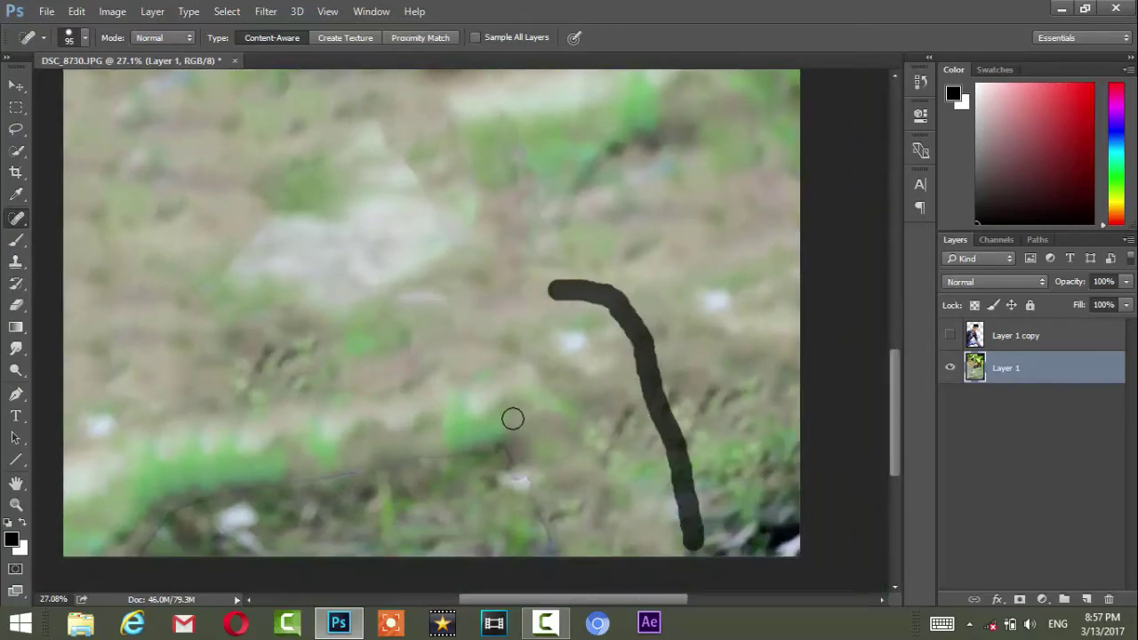
pyautogui.scroll(-3, 560, 365)
pyautogui.hscroll(-3, 560, 365)
pyautogui.moveTo(251, 444)
pyautogui.mouseDown()
pyautogui.moveTo(341, 389)
pyautogui.moveTo(577, 350)
pyautogui.mouseUp()
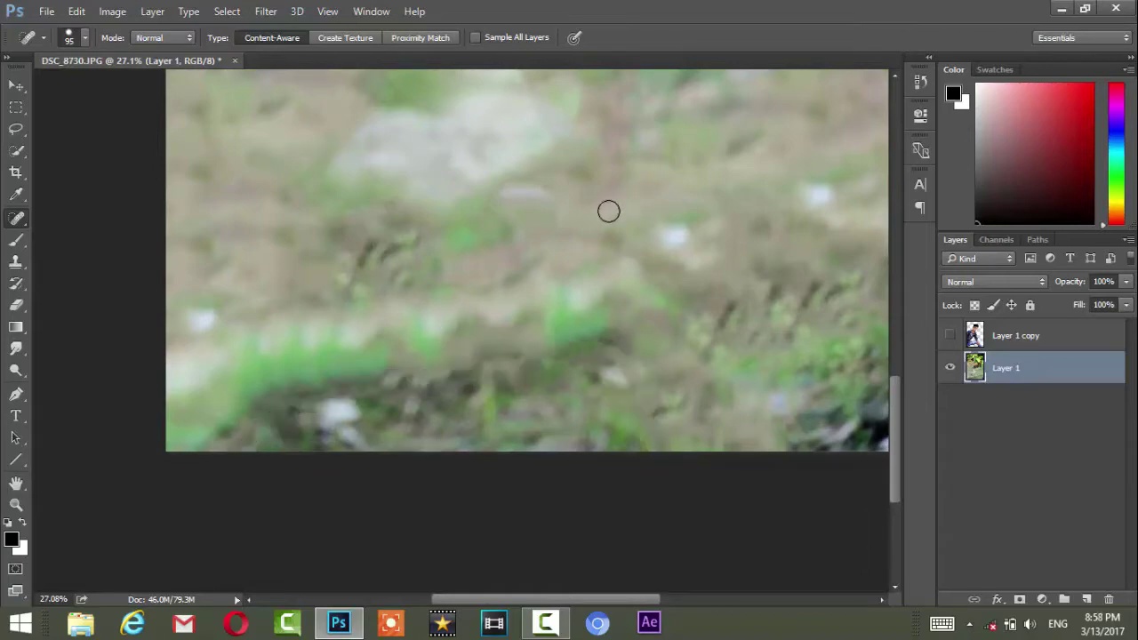
# - Heal the seams in the upper foliage and toggle Layer 1 copy to check the result
pyautogui.scroll(3, 518, 382)
pyautogui.scroll(5, 508, 320)
pyautogui.scroll(5, 555, 381)
pyautogui.scroll(3, 547, 391)
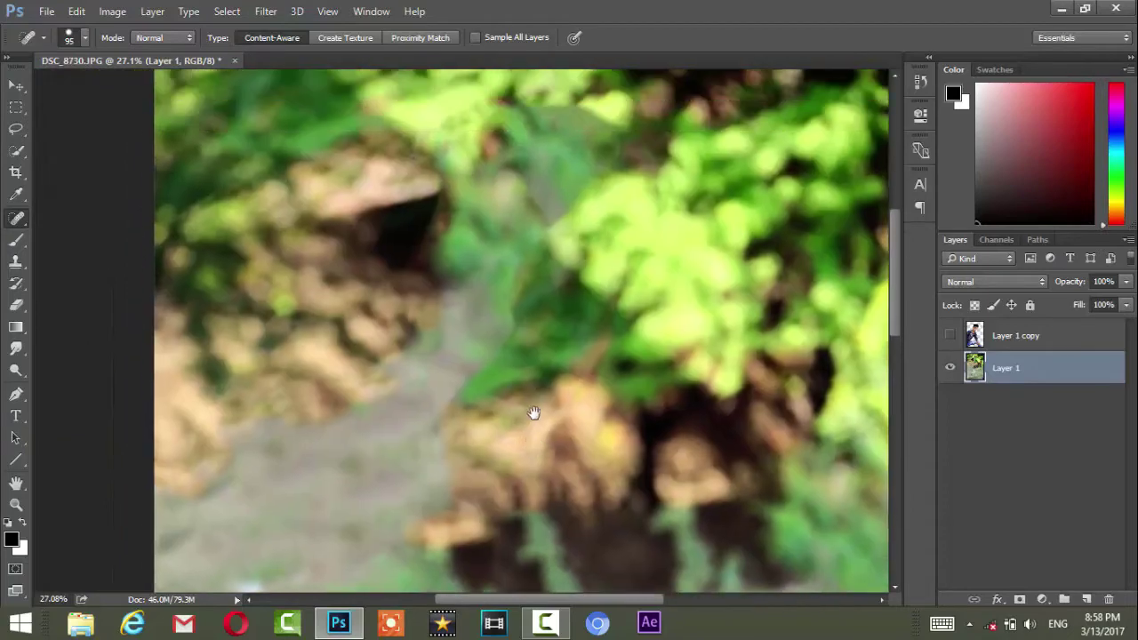
pyautogui.scroll(2, 538, 373)
pyautogui.scroll(1, 533, 293)
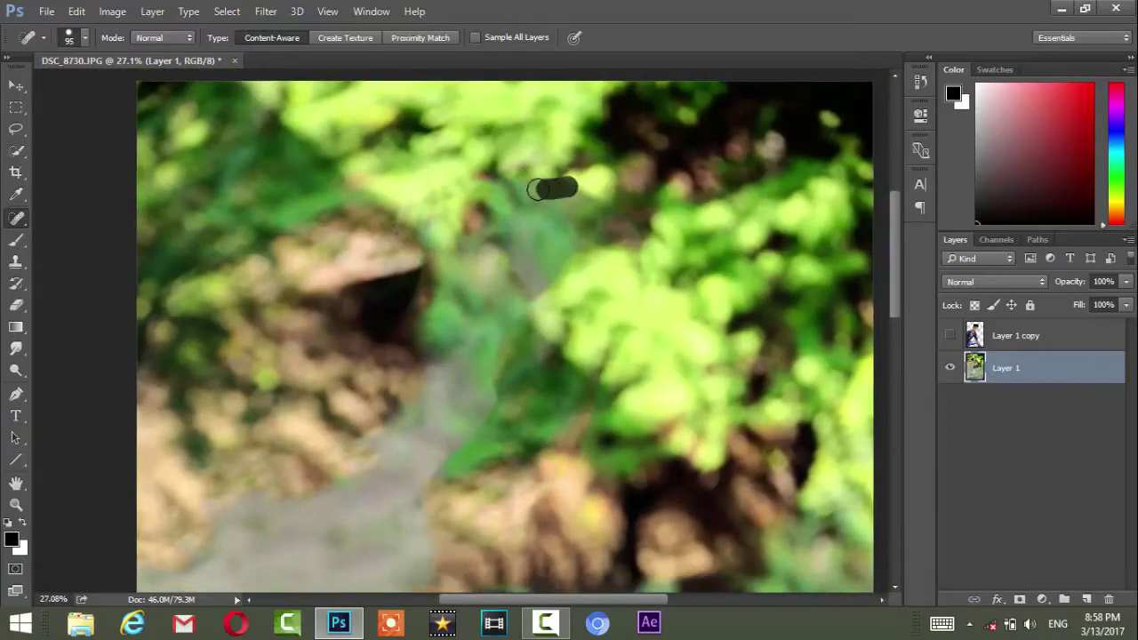
pyautogui.moveTo(587, 203); pyautogui.dragTo(595, 205)
pyautogui.moveTo(444, 216); pyautogui.dragTo(425, 258)
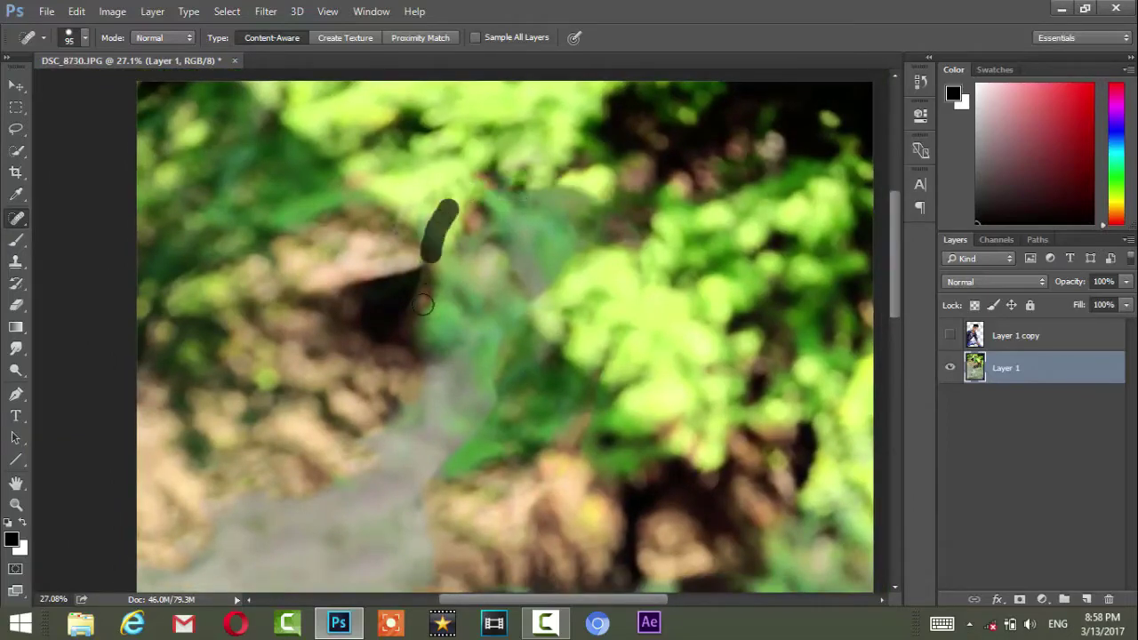
pyautogui.click(950, 336)
pyautogui.click(950, 336)
pyautogui.click(15, 260)
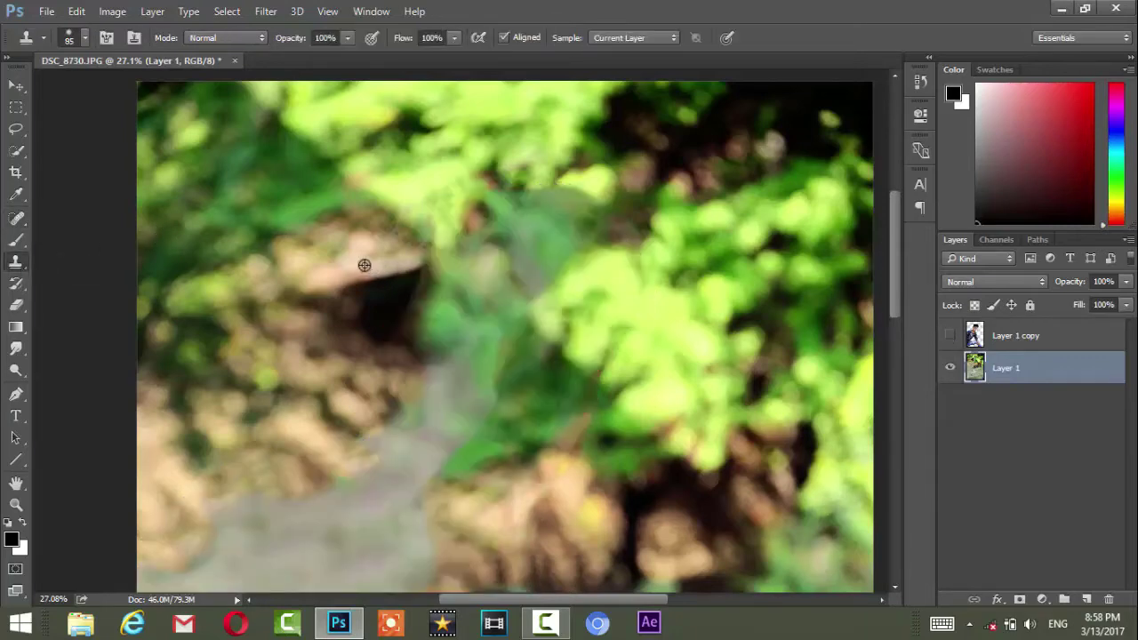
# - Clone over the dark seam with a 225 px brush, then show Layer 1 copy again
pyautogui.moveTo(364, 274)
pyautogui.mouseDown()
pyautogui.moveTo(352, 265)
pyautogui.moveTo(400, 311)
pyautogui.moveTo(343, 314)
pyautogui.moveTo(408, 336)
pyautogui.moveTo(421, 314)
pyautogui.mouseUp()
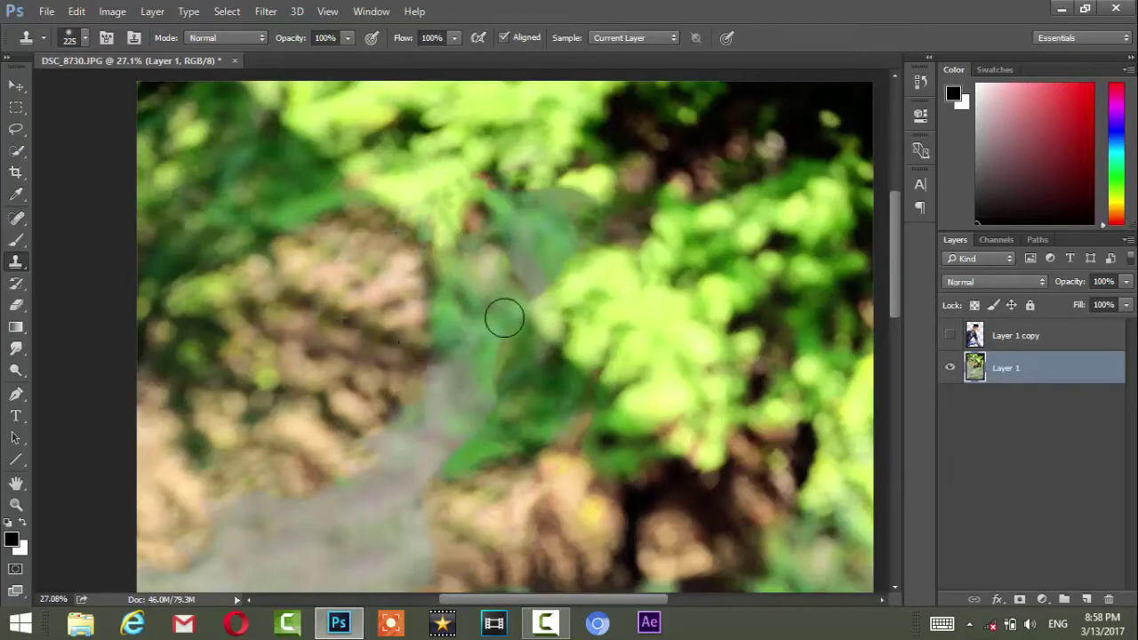
pyautogui.click(951, 336)
pyautogui.scroll(1, 587, 294)
pyautogui.scroll(-2, 587, 296)
pyautogui.scroll(-4, 533, 355)
pyautogui.scroll(1, 550, 431)
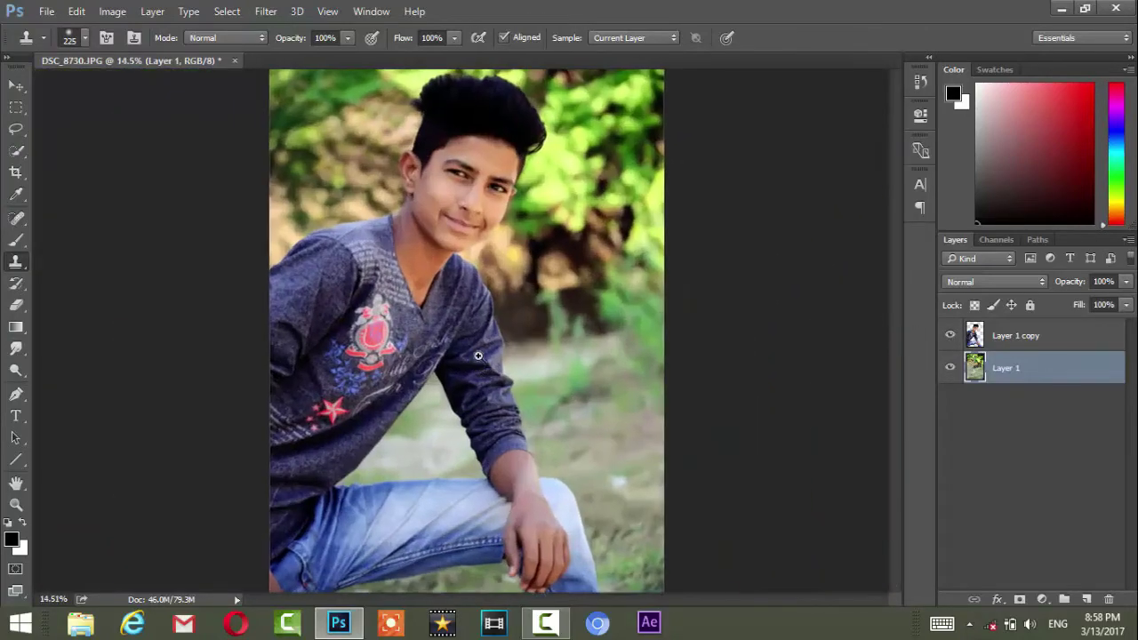
pyautogui.scroll(-1, 603, 336)
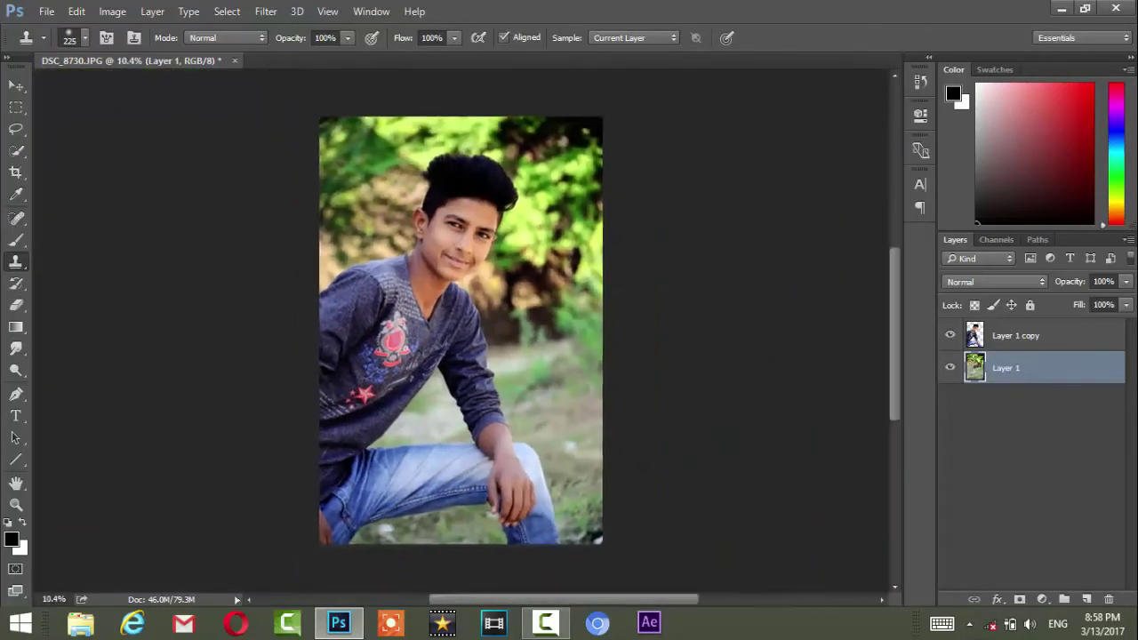
pyautogui.click(267, 12)
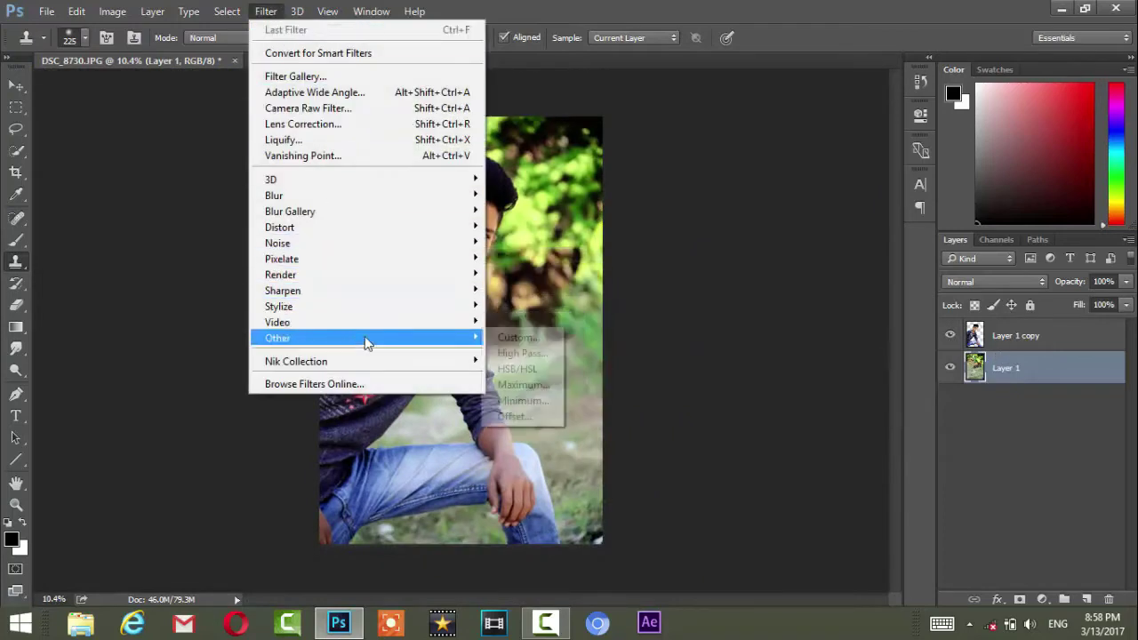
# - Launch Color Efex Pro 4 on Layer 1 and maximize its window
pyautogui.moveTo(296, 361)
pyautogui.click(512, 362)
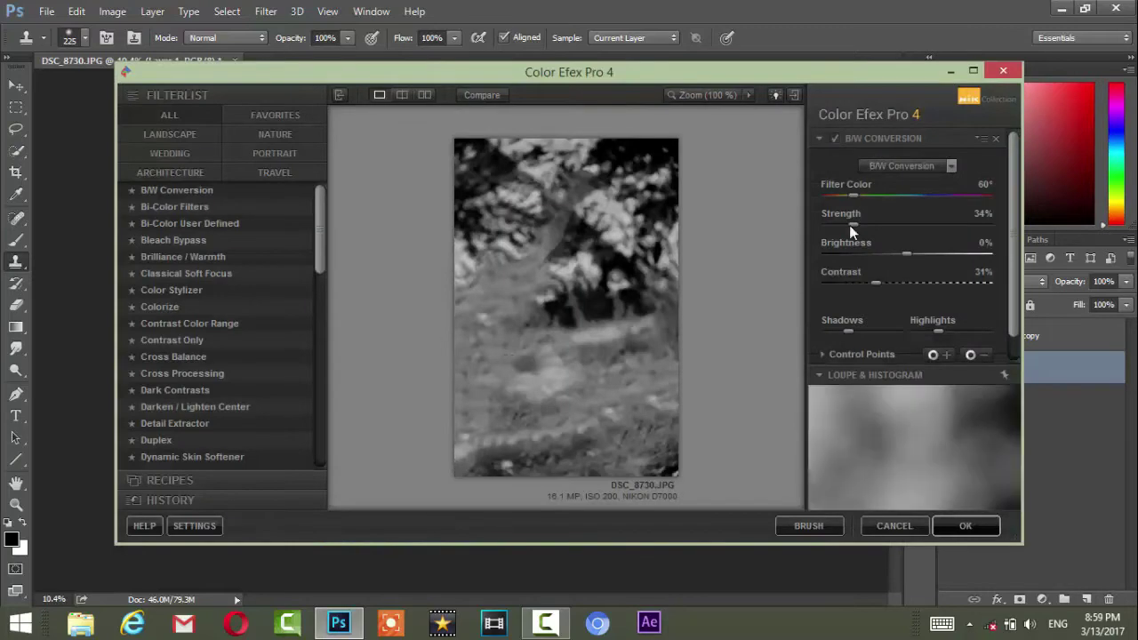
pyautogui.click(973, 72)
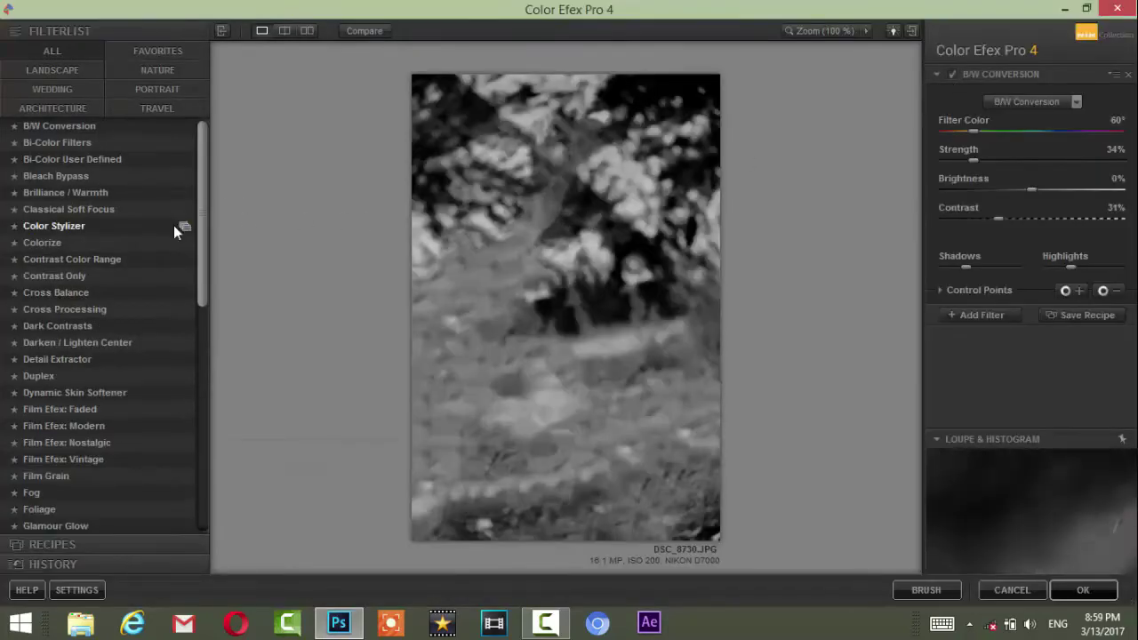
# - Apply Contrast Color Range with Color 278° and Color Contrast 120%
pyautogui.click(64, 260)
pyautogui.moveTo(974, 114); pyautogui.dragTo(1080, 115)
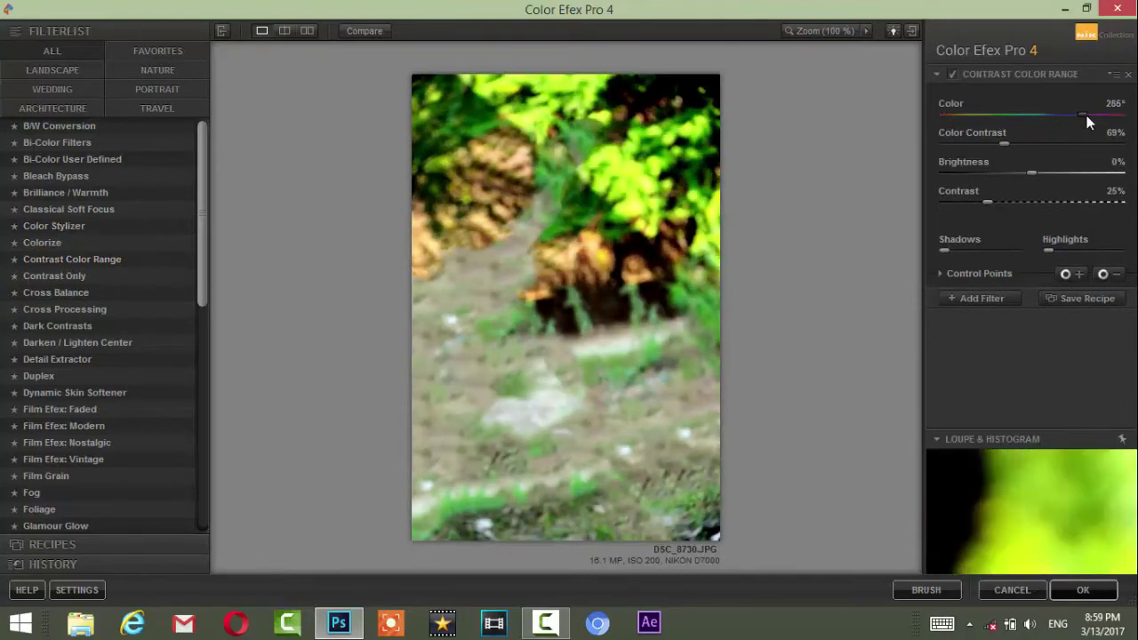
pyautogui.moveTo(1081, 114); pyautogui.dragTo(1079, 115)
pyautogui.moveTo(1004, 143)
pyautogui.mouseDown()
pyautogui.moveTo(976, 143)
pyautogui.moveTo(1049, 143)
pyautogui.mouseUp()
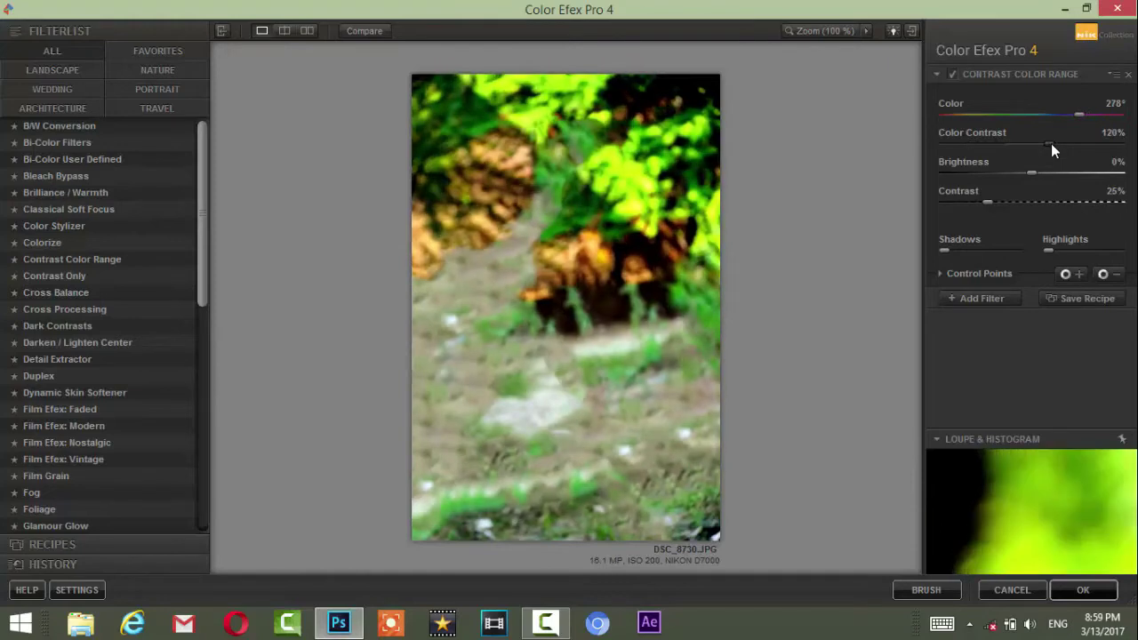
pyautogui.scroll(-2, 110, 445)
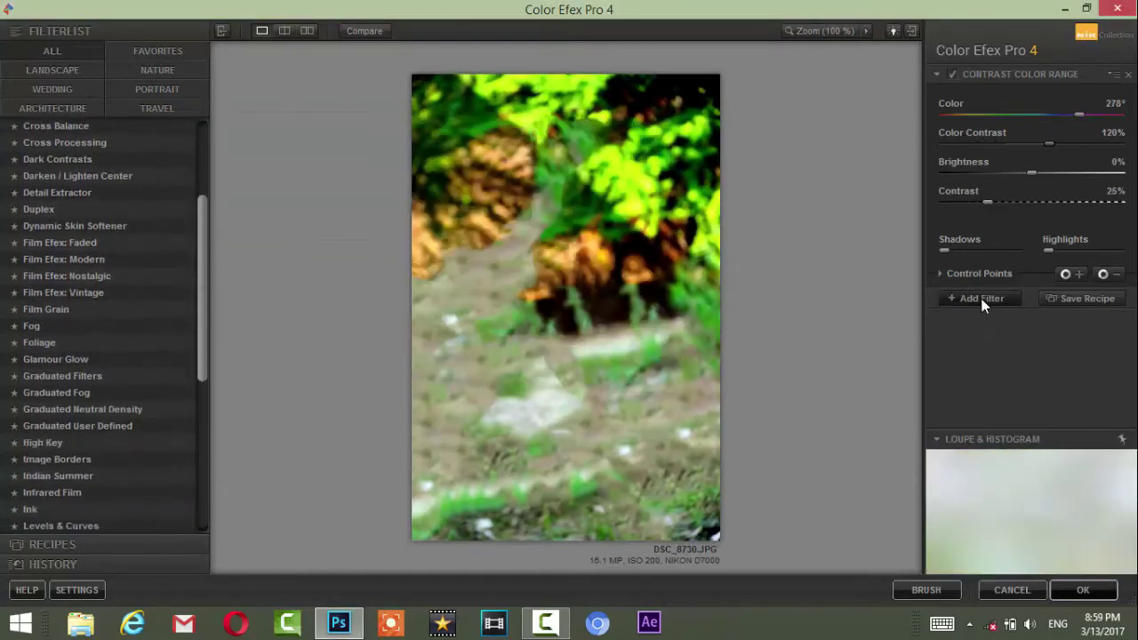
# - Add Indian Summer with Method 2 and Enhance Foliage 73%, then an empty filter slot
pyautogui.click(980, 298)
pyautogui.scroll(-2, 62, 440)
pyautogui.click(88, 414)
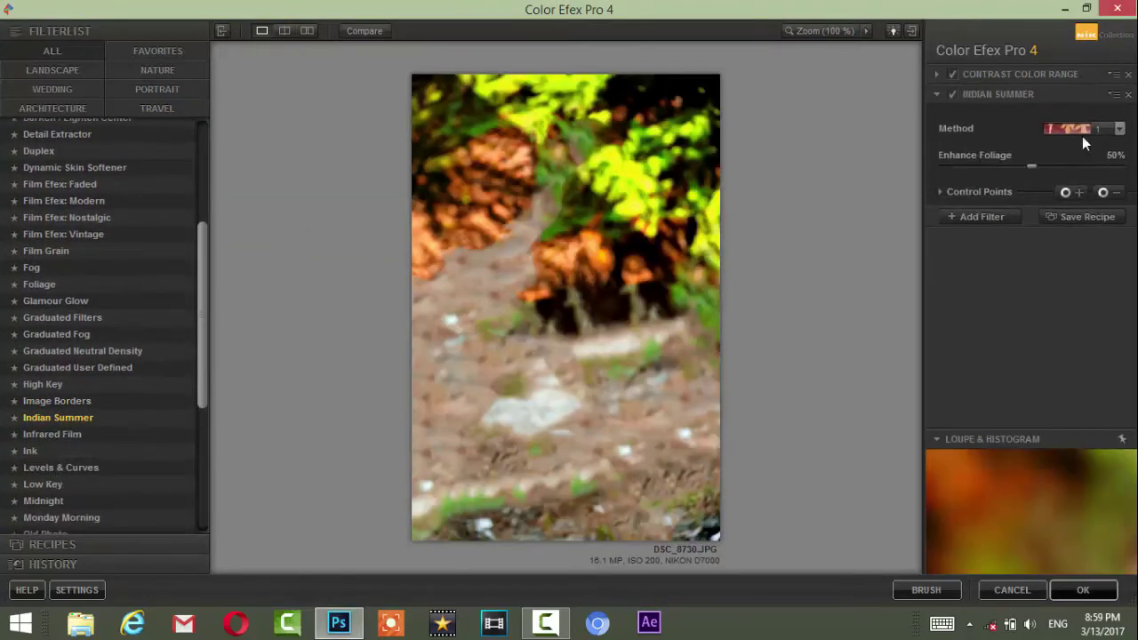
pyautogui.click(1119, 129)
pyautogui.click(1076, 165)
pyautogui.click(1119, 129)
pyautogui.click(1074, 163)
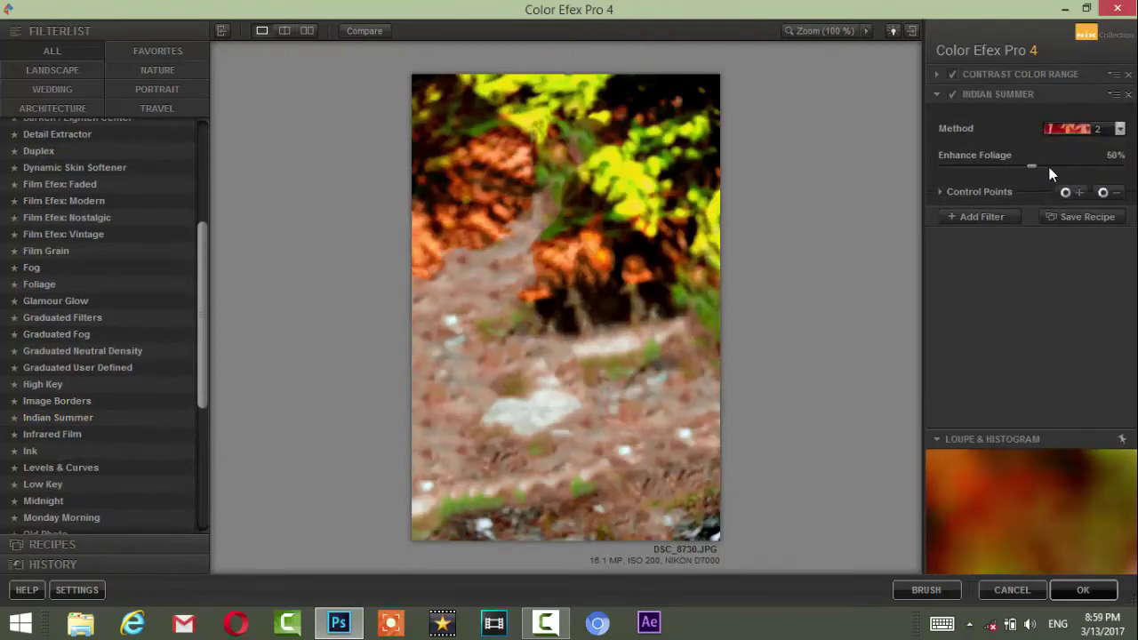
pyautogui.moveTo(1063, 165); pyautogui.dragTo(1075, 164)
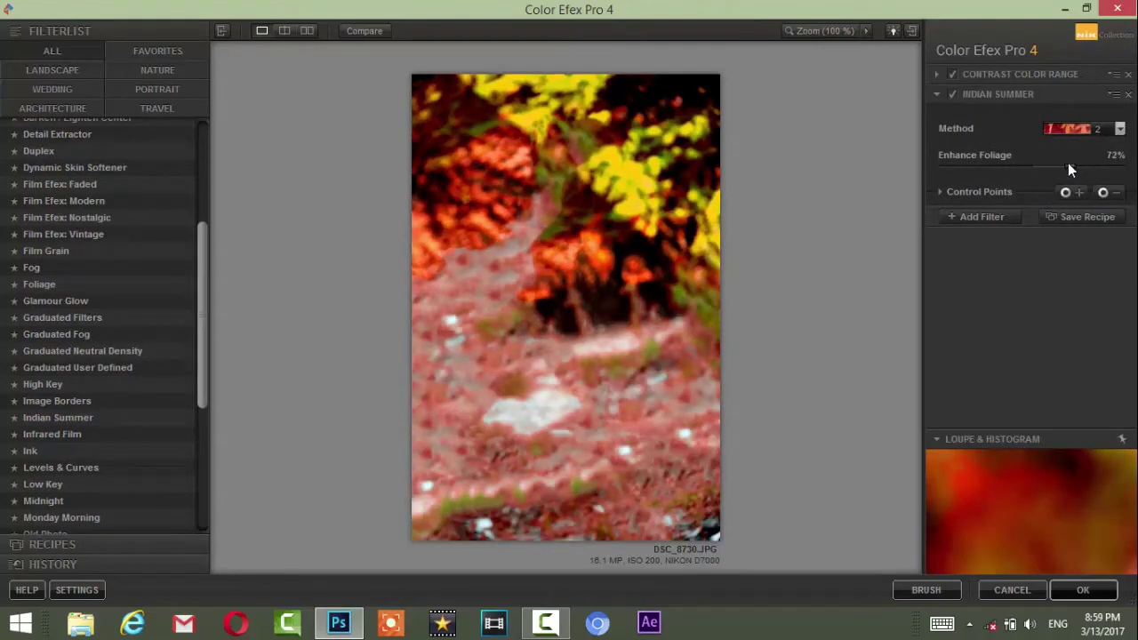
pyautogui.click(988, 217)
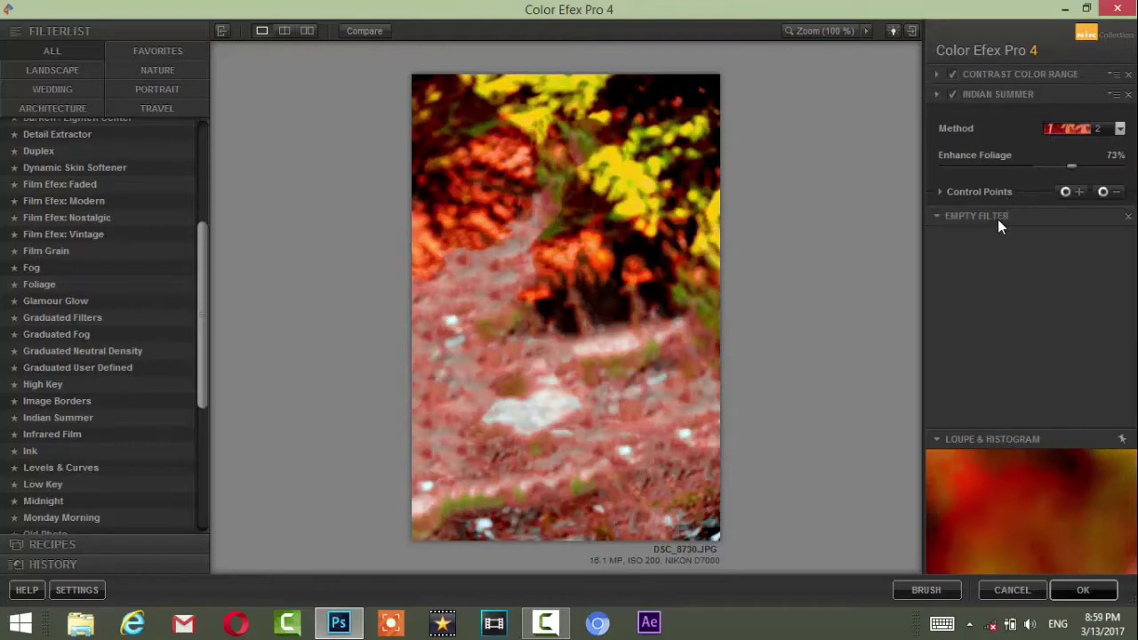
pyautogui.scroll(1, 142, 247)
pyautogui.scroll(2, 101, 246)
pyautogui.scroll(2, 101, 254)
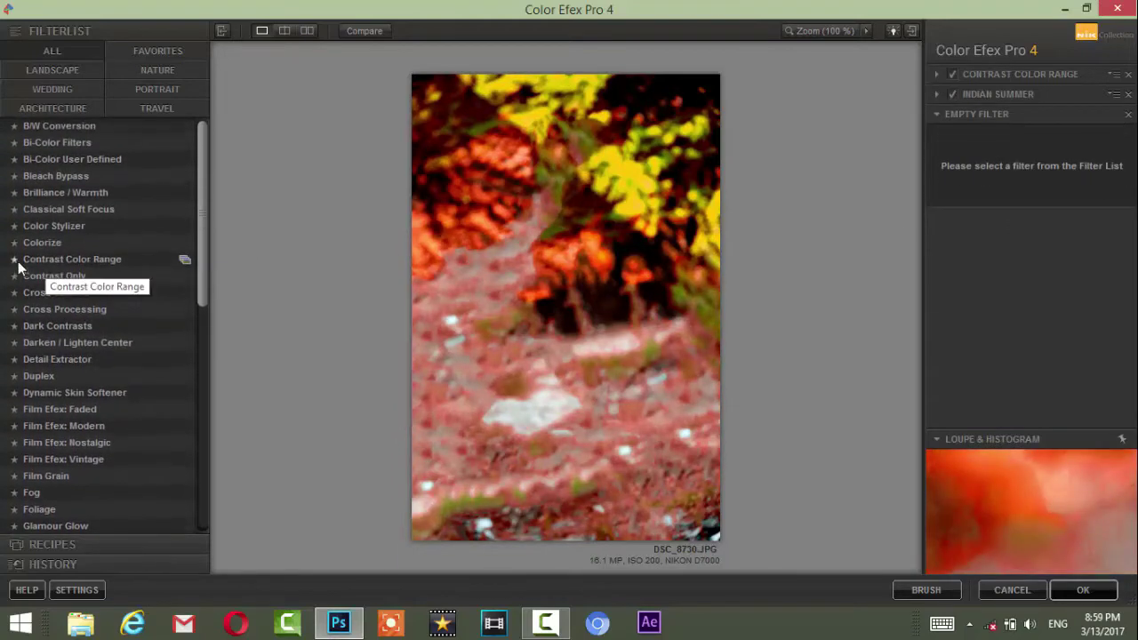
# - Set Contrast Only to 59% strength, boosted saturation and brightness -15%
pyautogui.click(63, 261)
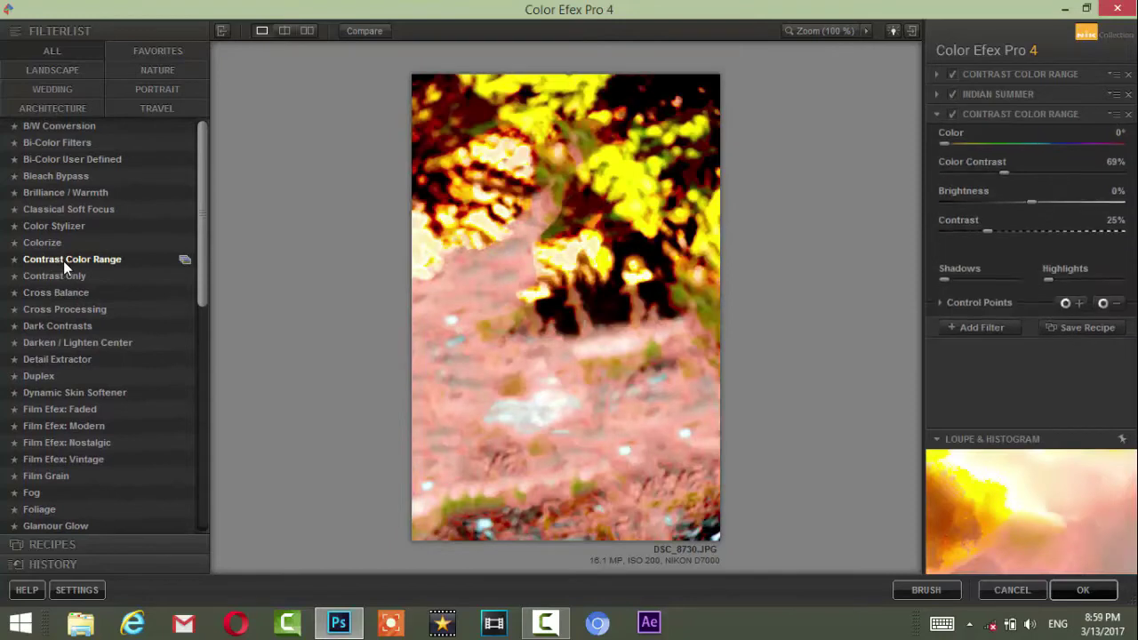
pyautogui.click(194, 278)
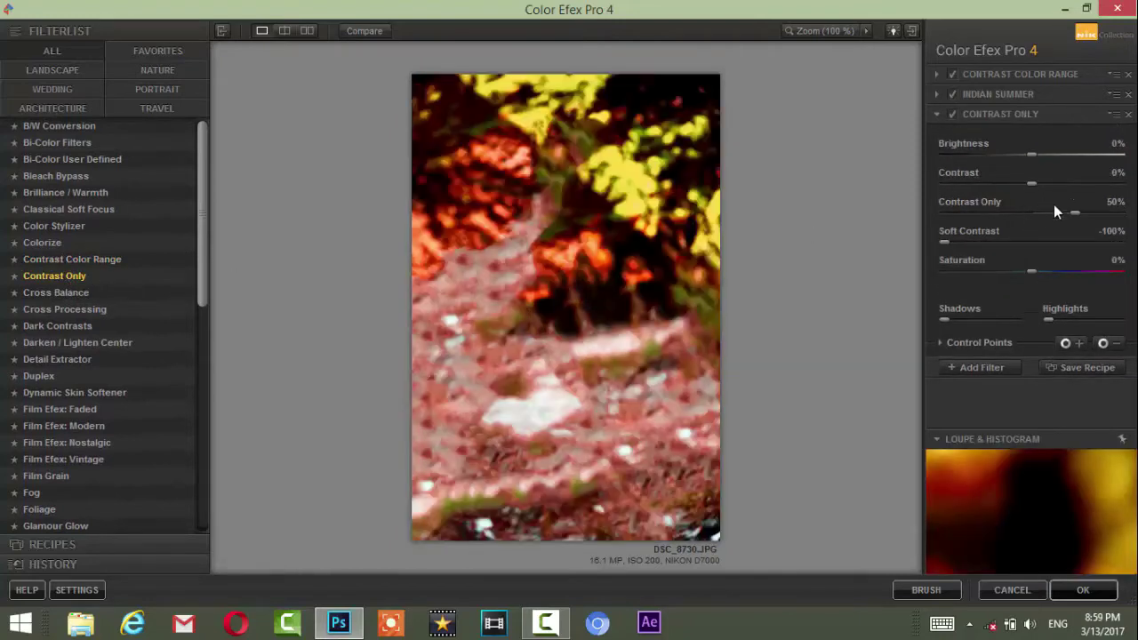
pyautogui.moveTo(1041, 269)
pyautogui.mouseDown()
pyautogui.moveTo(1094, 268)
pyautogui.moveTo(1042, 257)
pyautogui.mouseUp()
pyautogui.moveTo(1075, 214)
pyautogui.mouseDown()
pyautogui.moveTo(1030, 211)
pyautogui.moveTo(1081, 210)
pyautogui.moveTo(1050, 187)
pyautogui.mouseUp()
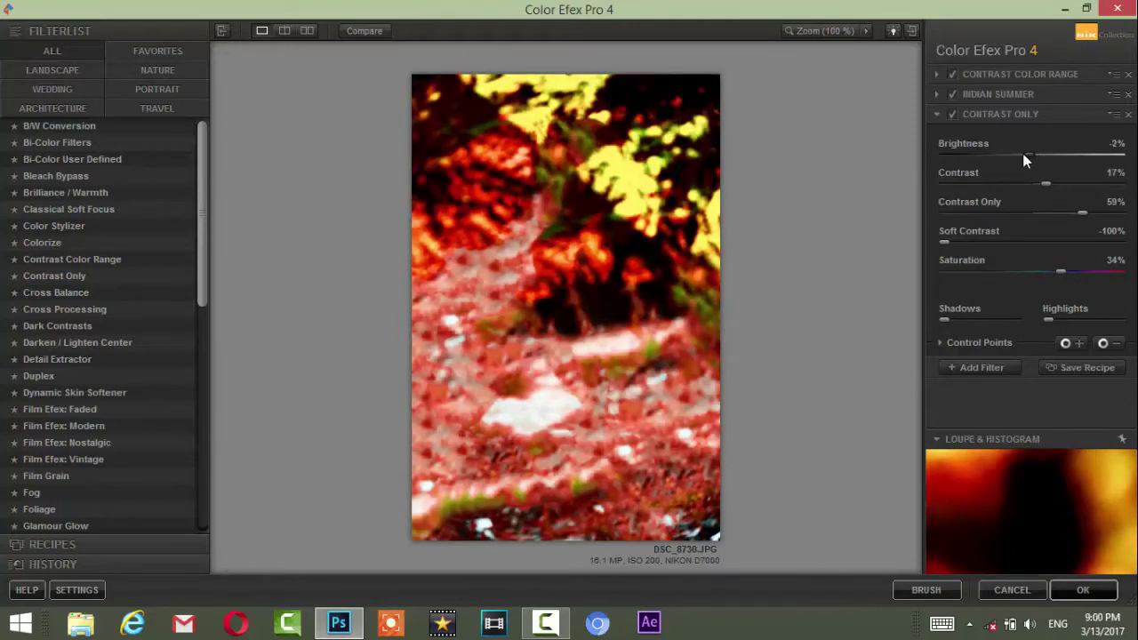
pyautogui.moveTo(1023, 153)
pyautogui.mouseDown()
pyautogui.moveTo(1007, 153)
pyautogui.moveTo(1020, 154)
pyautogui.mouseUp()
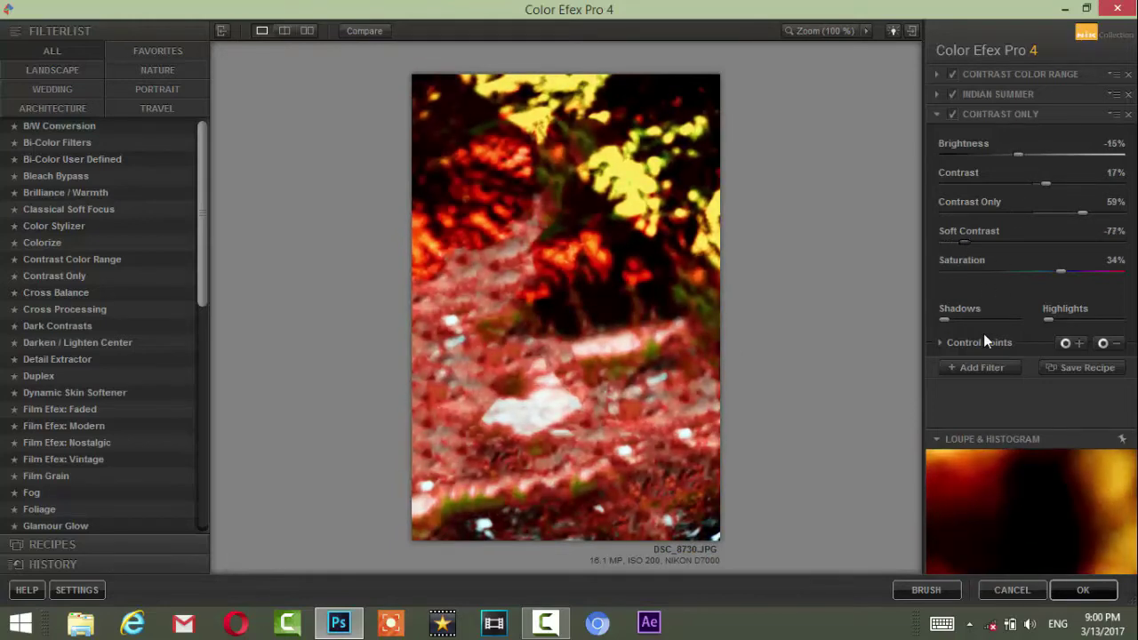
# - Add Dark Contrasts with Brightness -41% and Contrast -48%, then another empty slot
pyautogui.click(990, 364)
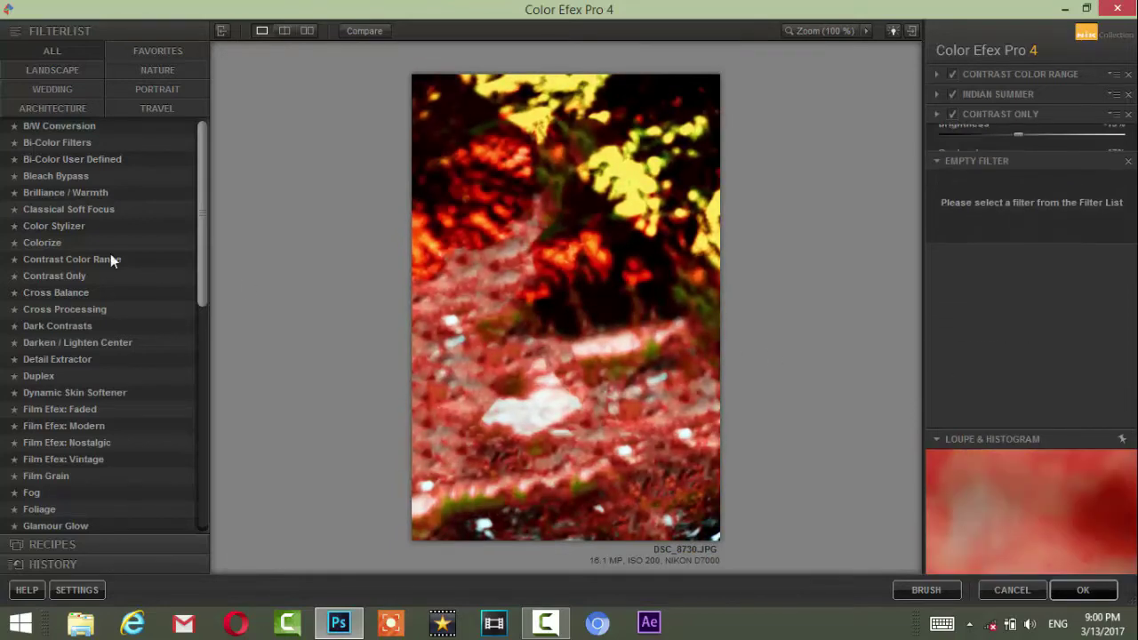
pyautogui.click(54, 276)
pyautogui.click(55, 291)
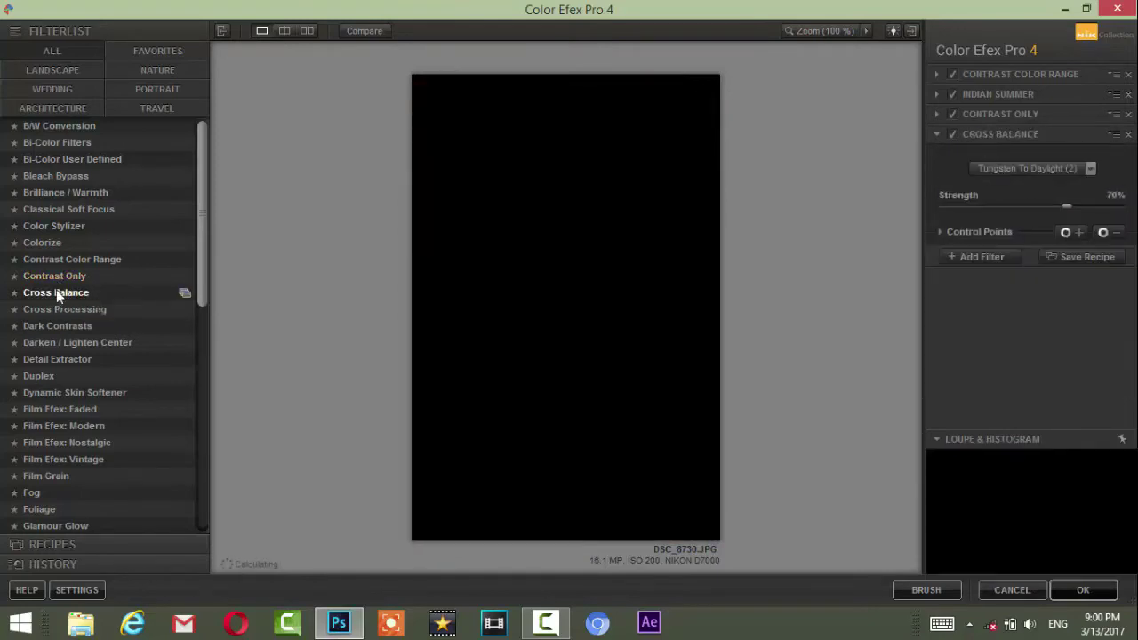
pyautogui.click(75, 311)
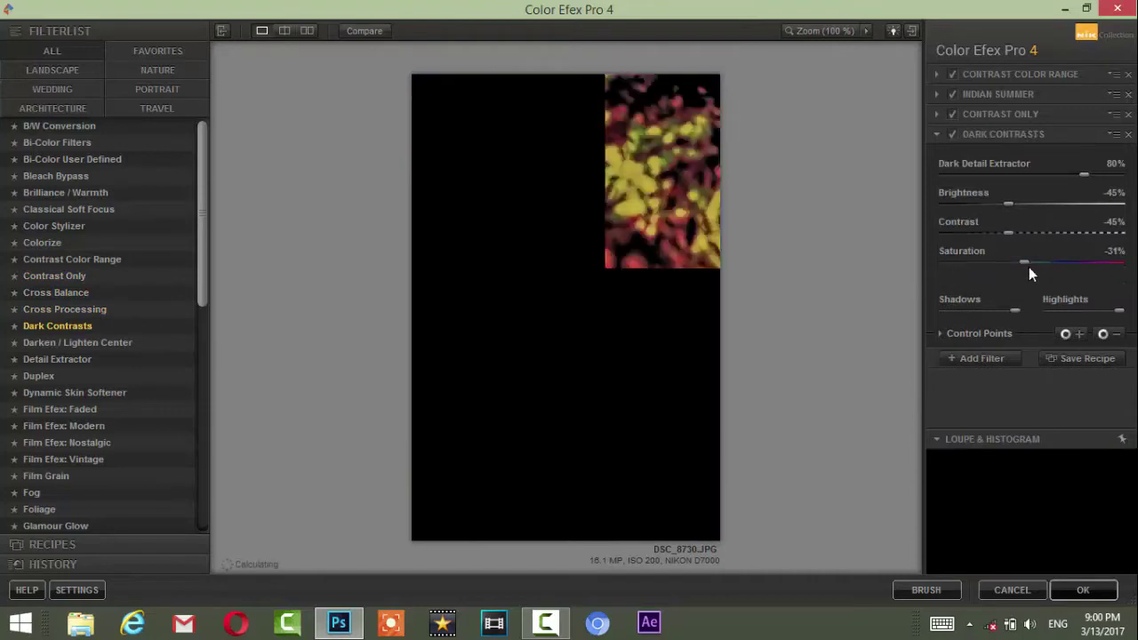
pyautogui.moveTo(1026, 262); pyautogui.dragTo(1050, 262)
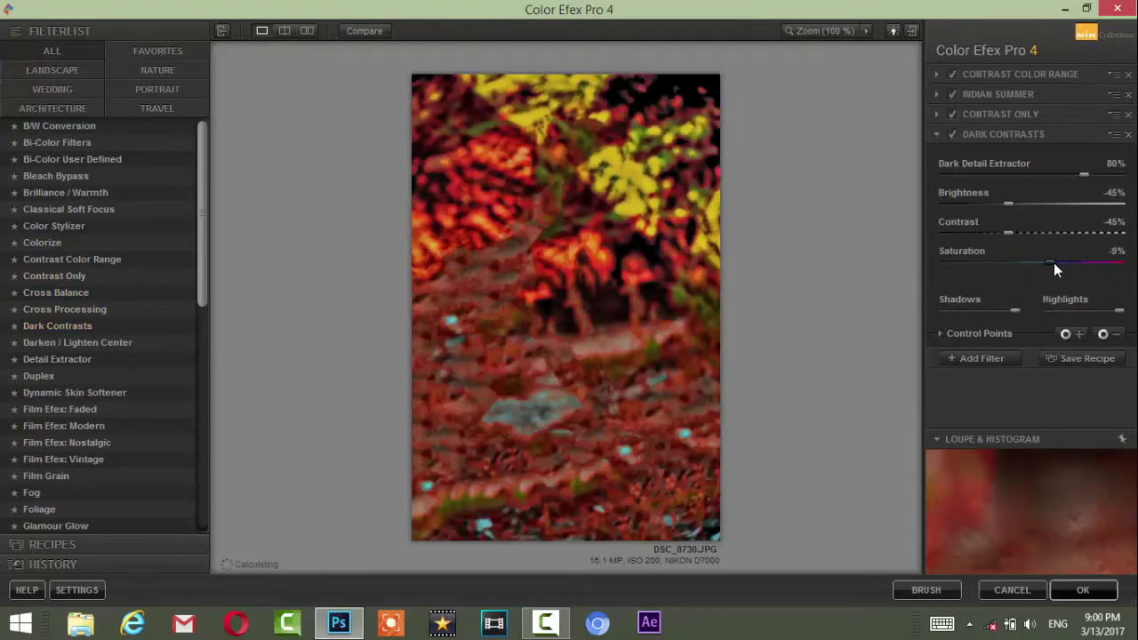
pyautogui.moveTo(1007, 233)
pyautogui.mouseDown()
pyautogui.moveTo(967, 233)
pyautogui.moveTo(1005, 234)
pyautogui.moveTo(975, 201)
pyautogui.moveTo(1001, 206)
pyautogui.moveTo(1042, 188)
pyautogui.moveTo(1025, 175)
pyautogui.moveTo(1057, 175)
pyautogui.mouseUp()
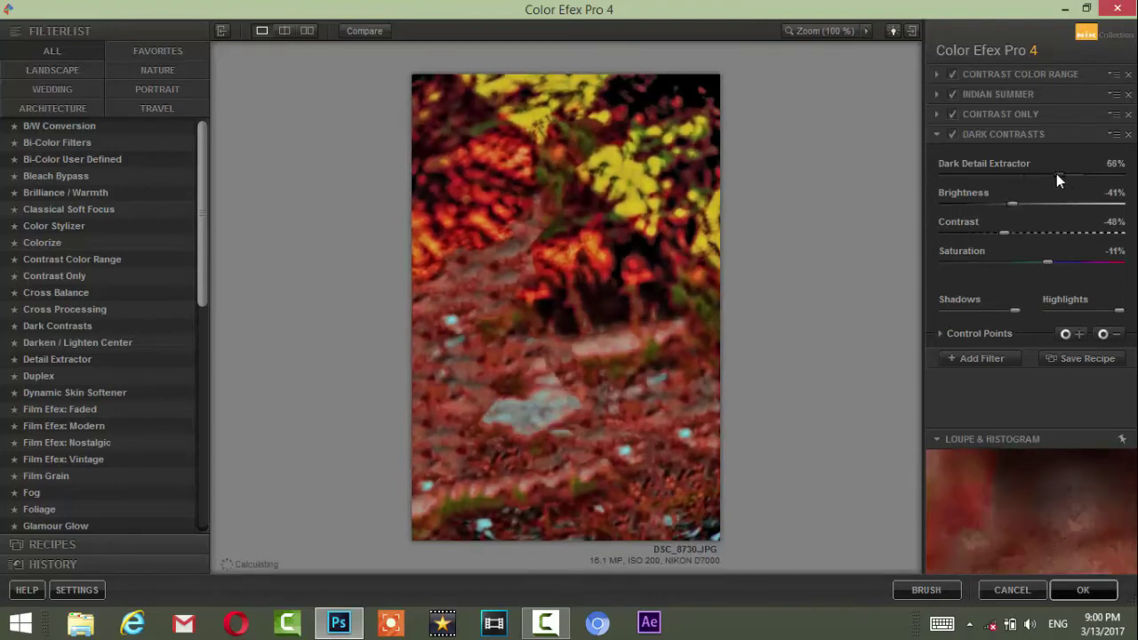
pyautogui.click(985, 361)
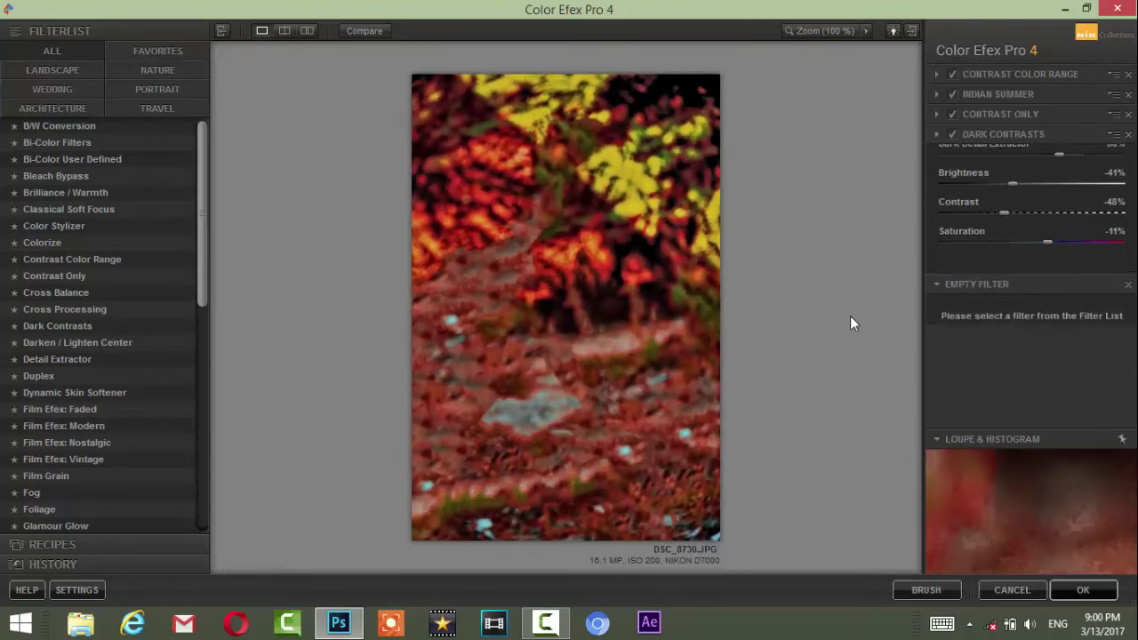
# - Add Darken / Lighten Center with a ~38% centre and dimmer centre, then apply to Photoshop
pyautogui.click(77, 343)
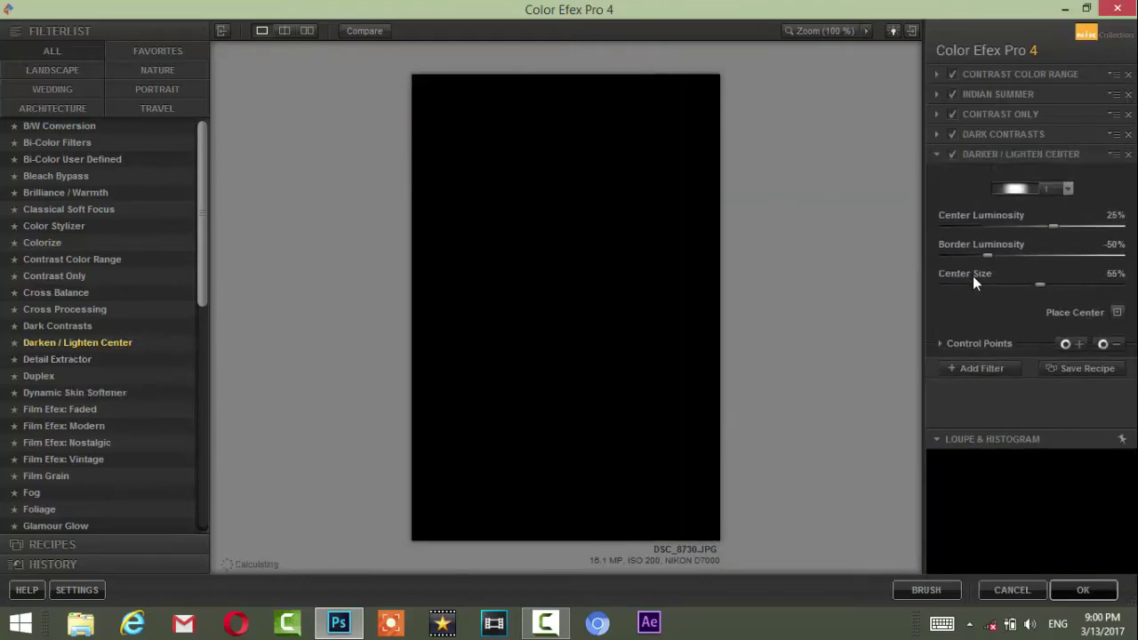
pyautogui.moveTo(1043, 288); pyautogui.dragTo(1054, 285)
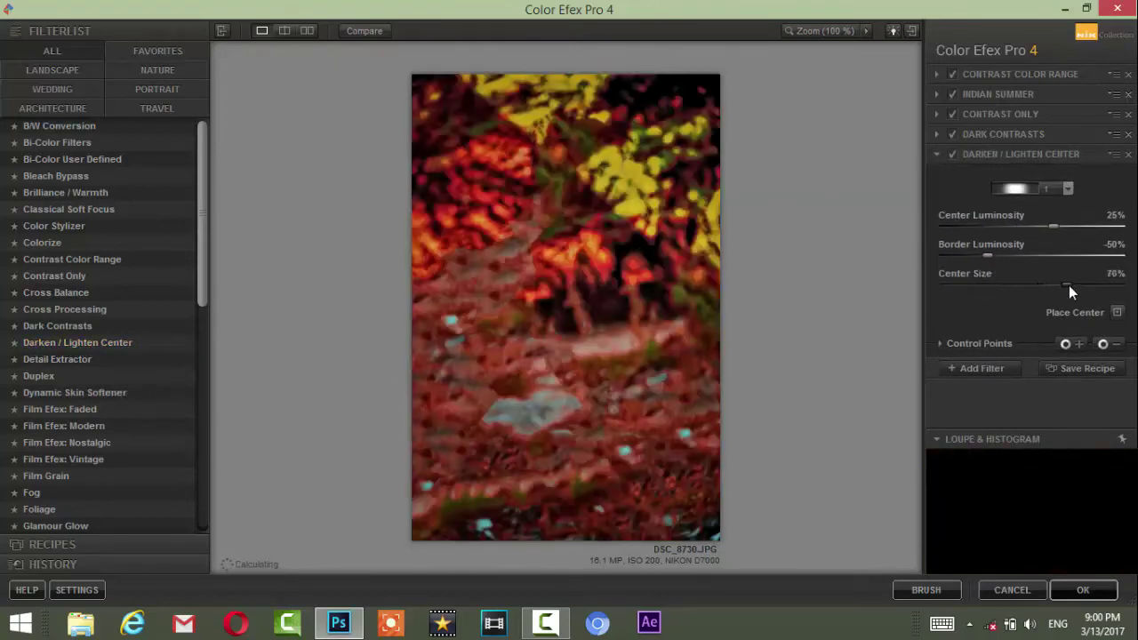
pyautogui.moveTo(1013, 286); pyautogui.dragTo(979, 256)
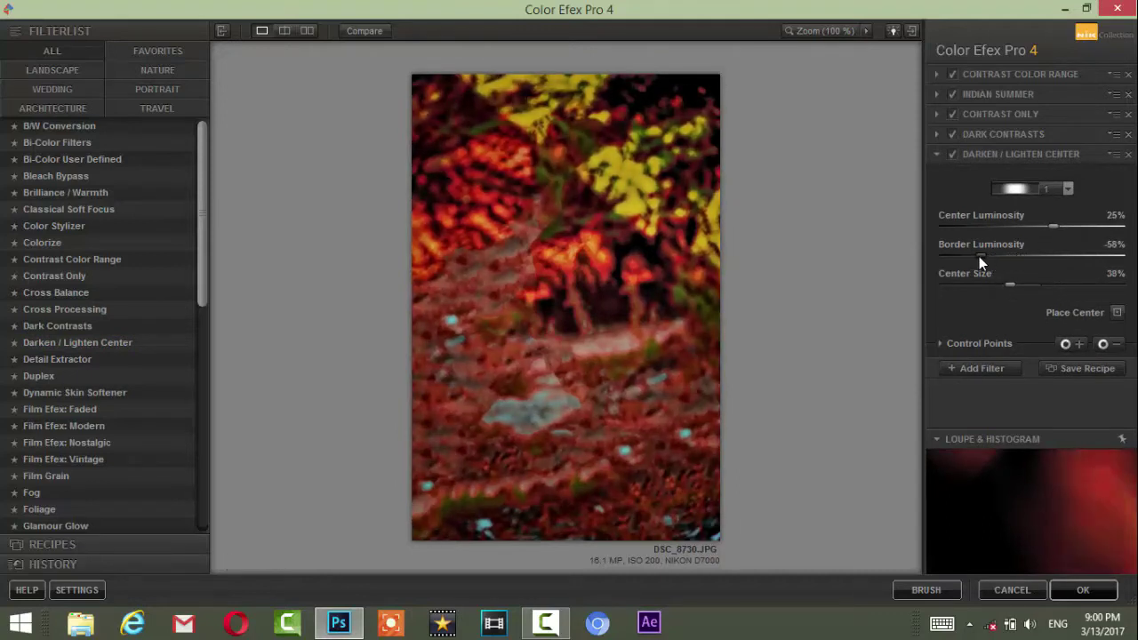
pyautogui.moveTo(1055, 222)
pyautogui.mouseDown()
pyautogui.moveTo(1017, 226)
pyautogui.moveTo(1049, 227)
pyautogui.mouseUp()
pyautogui.click(981, 368)
pyautogui.click(1089, 590)
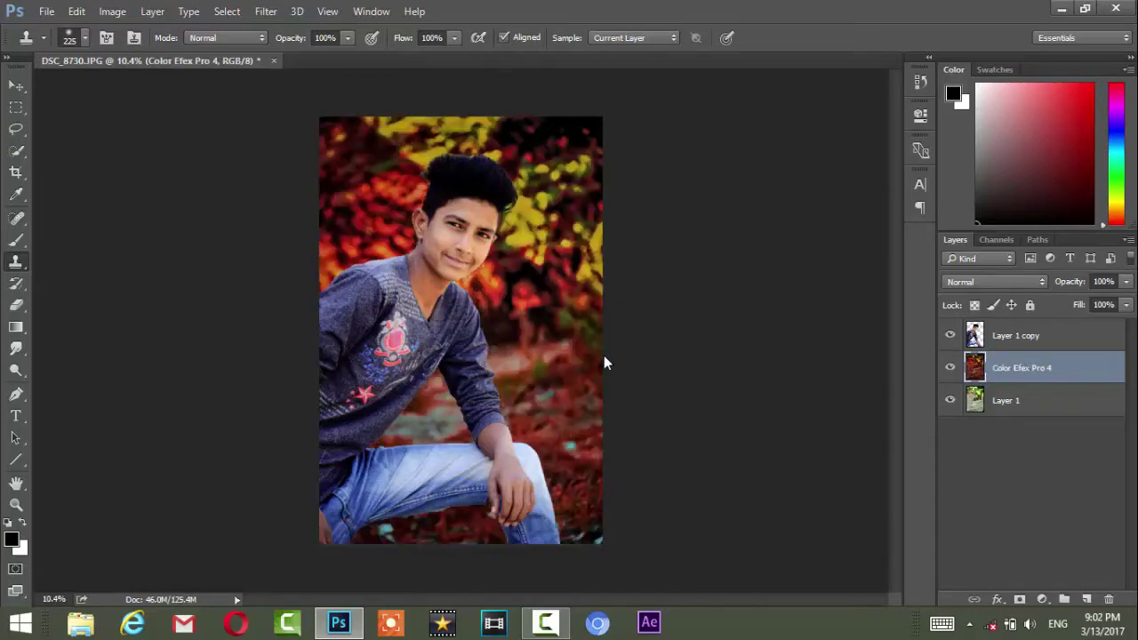
# - Zoom in to inspect the processed face, then zoom back out to the full photo
pyautogui.scroll(2, 536, 218)
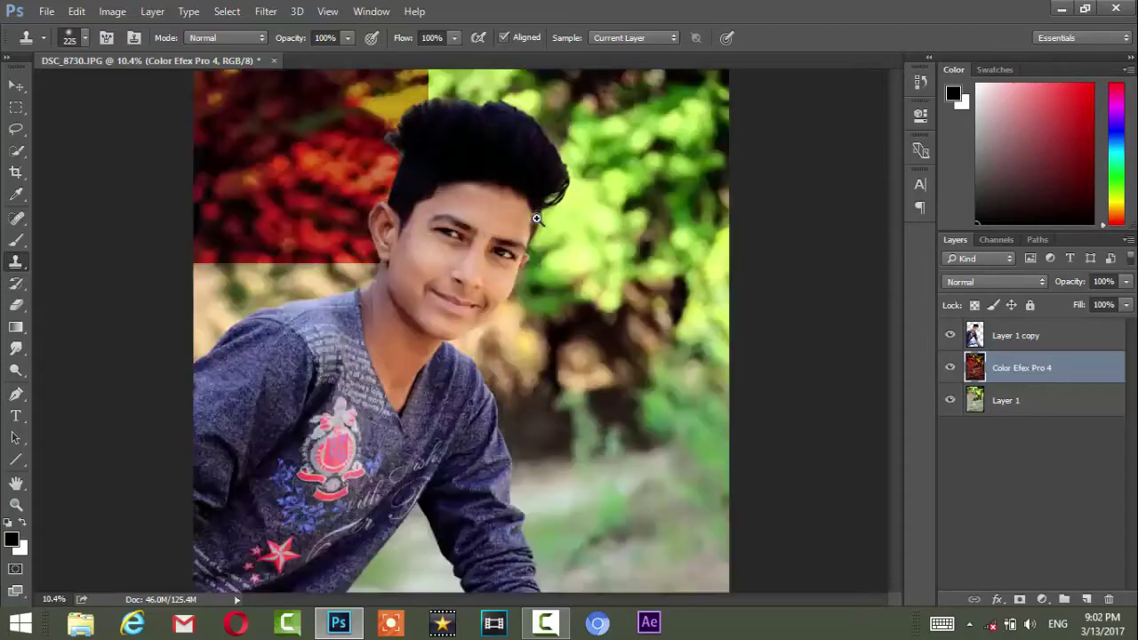
pyautogui.scroll(2, 536, 218)
pyautogui.scroll(1, 559, 318)
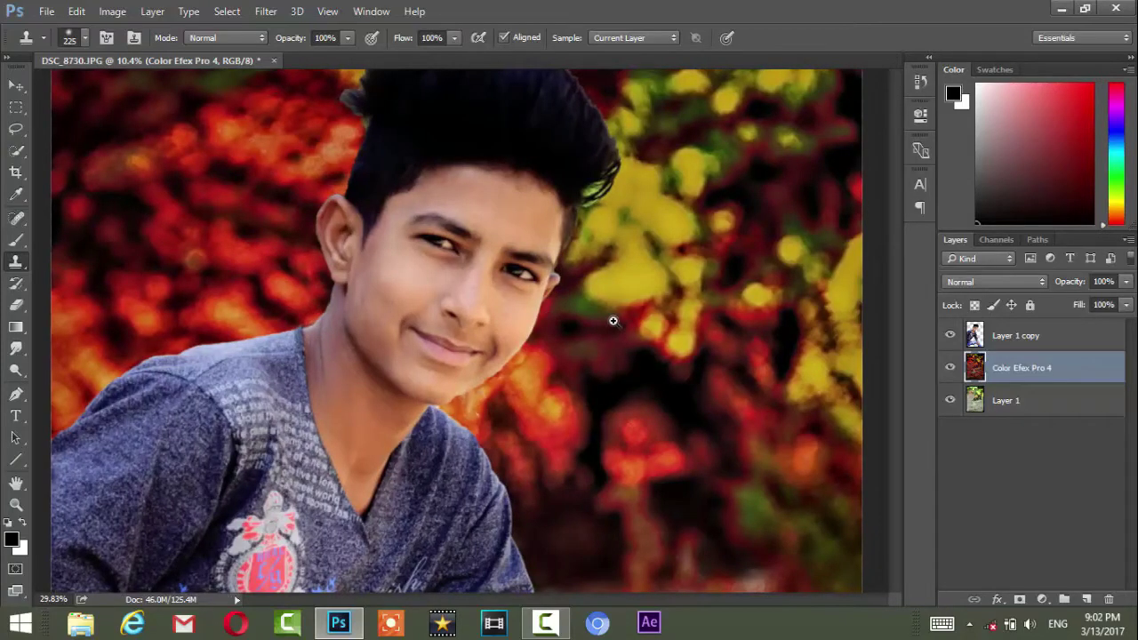
pyautogui.moveTo(475, 315); pyautogui.dragTo(538, 338)
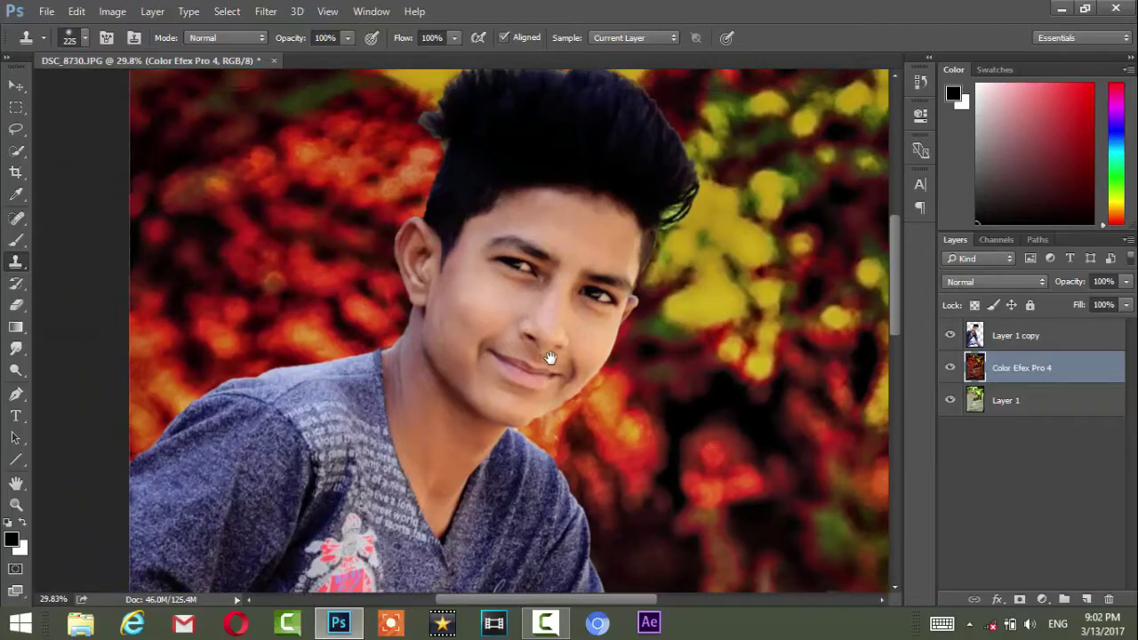
pyautogui.scroll(-1, 567, 369)
pyautogui.scroll(-2, 566, 369)
pyautogui.scroll(-1, 524, 355)
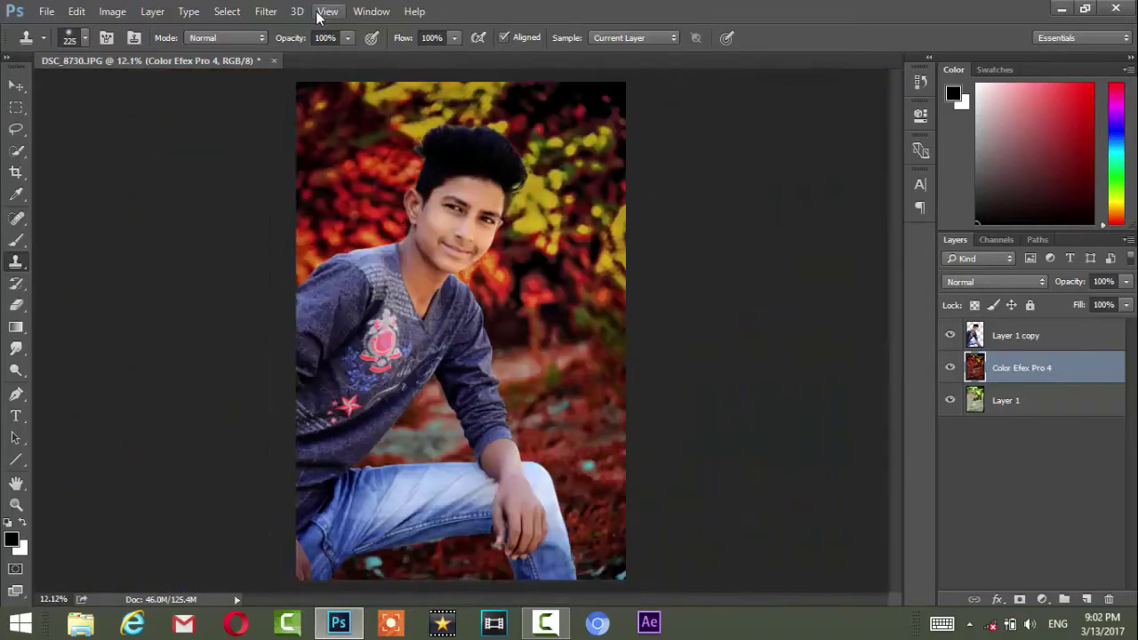
pyautogui.click(266, 11)
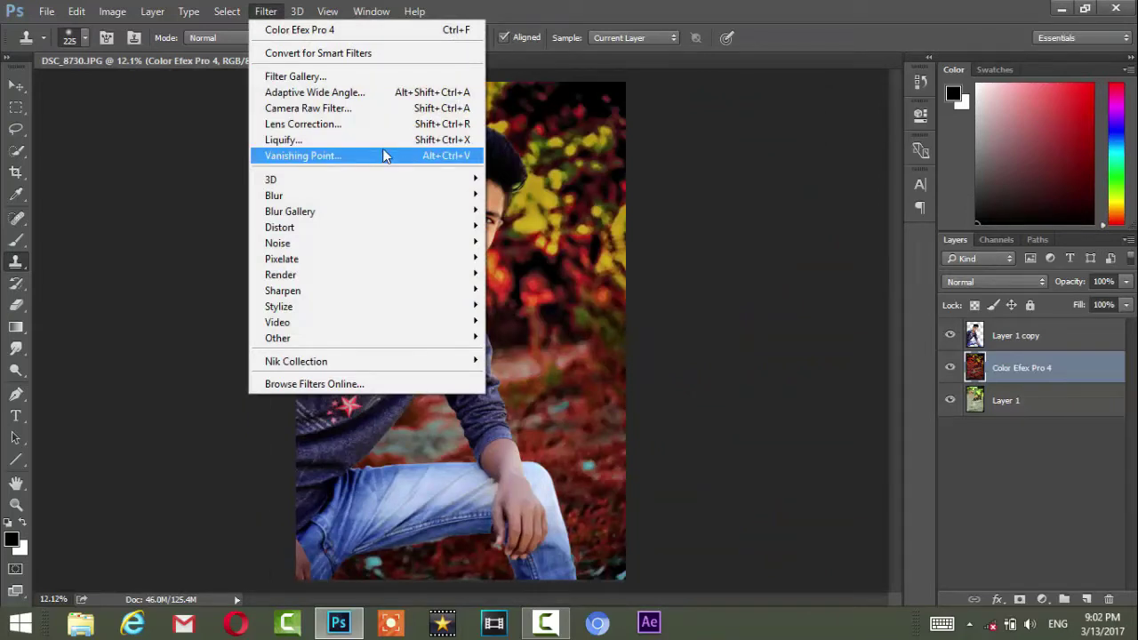
# - Start a Tilt-Shift blur on the Color Efex Pro 4 layer and widen the lower transition
pyautogui.press('Up')
pyautogui.press('Up')
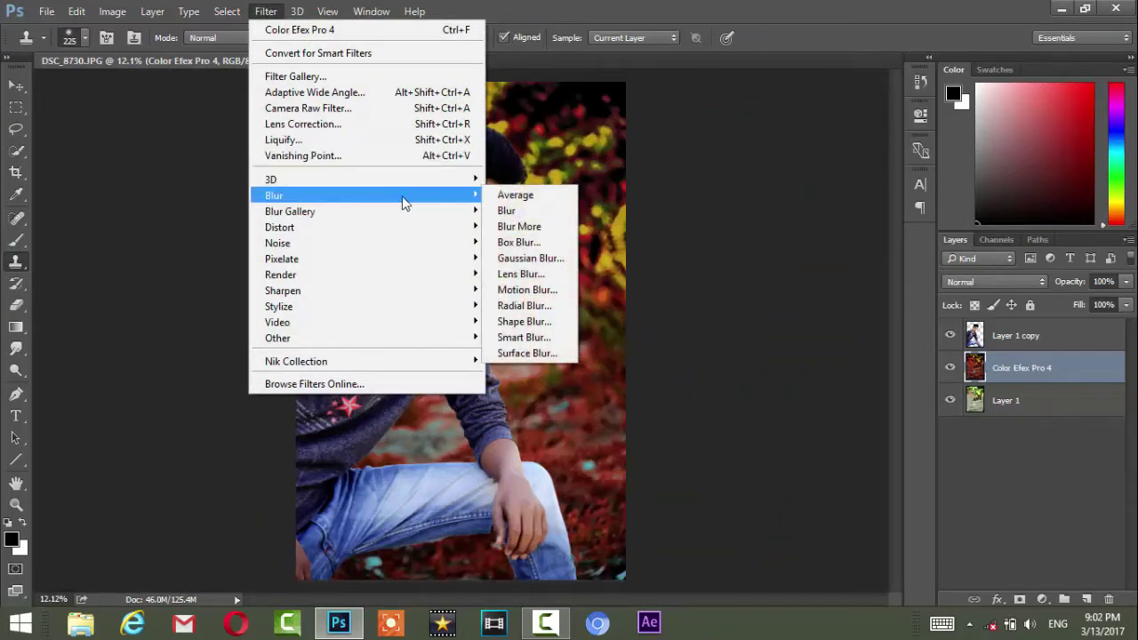
pyautogui.moveTo(290, 211)
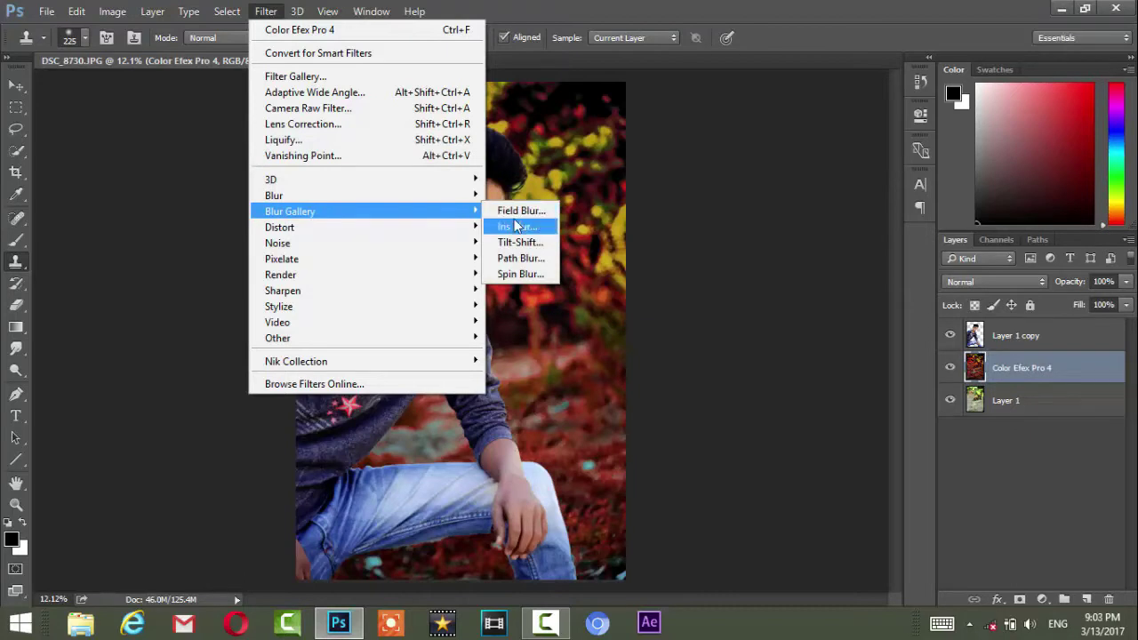
pyautogui.click(507, 251)
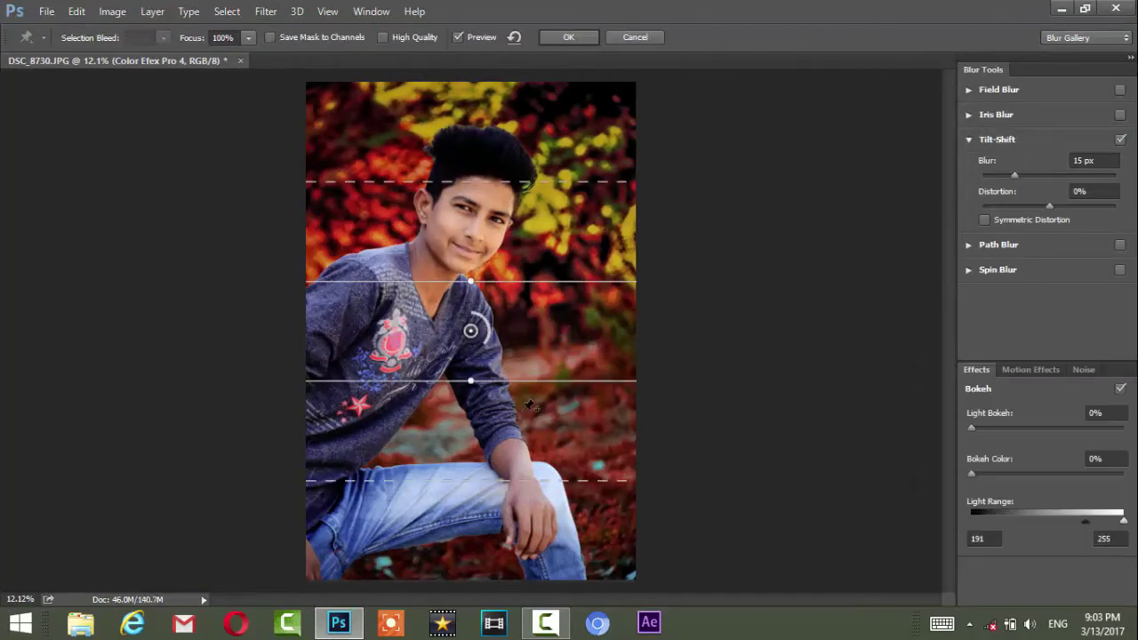
pyautogui.hotkey('ctrl', '-')
pyautogui.moveTo(471, 492); pyautogui.dragTo(471, 516)
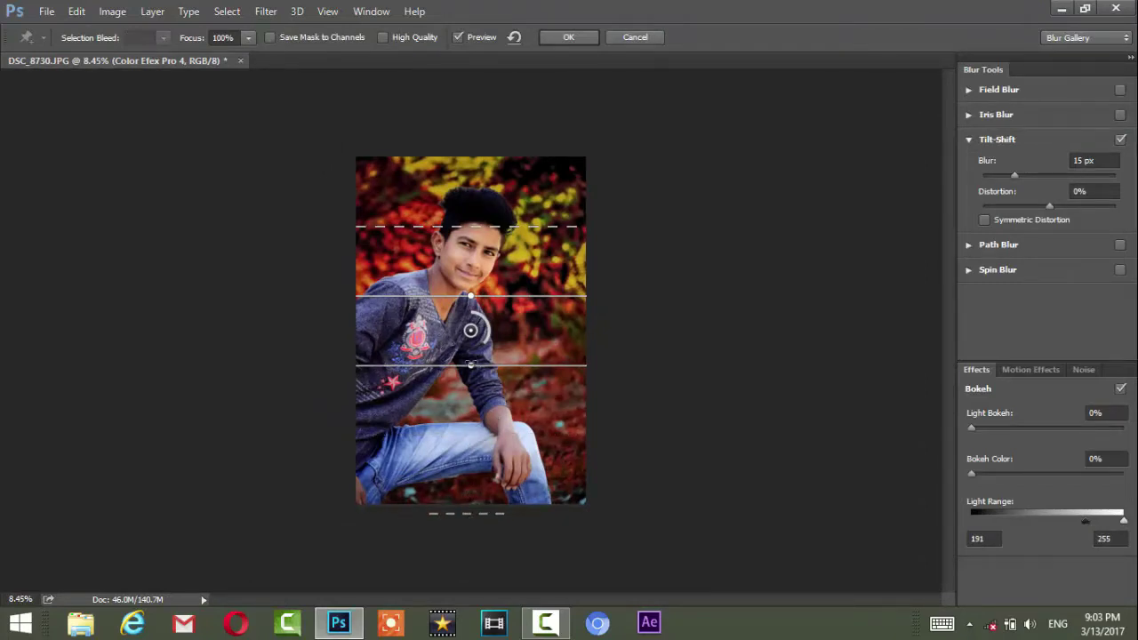
pyautogui.moveTo(480, 363)
pyautogui.mouseDown()
pyautogui.moveTo(418, 398)
pyautogui.moveTo(462, 376)
pyautogui.moveTo(470, 536)
pyautogui.moveTo(471, 516)
pyautogui.mouseUp()
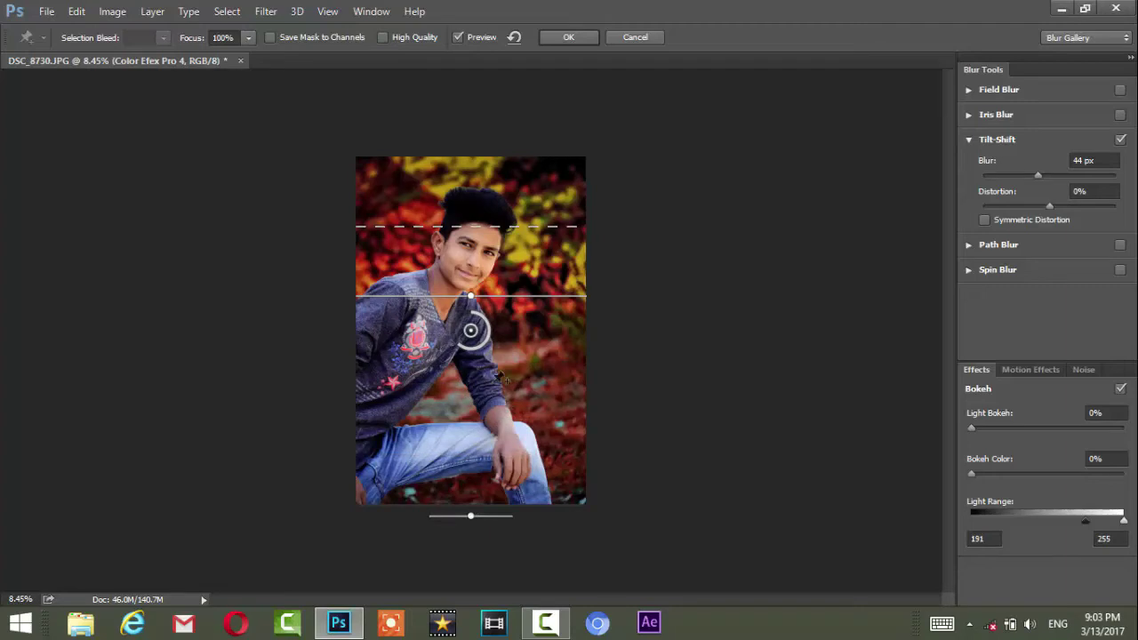
# - Move the sharp band down to the knees, reduce the blur to 17 px and apply
pyautogui.moveTo(493, 358); pyautogui.dragTo(495, 485)
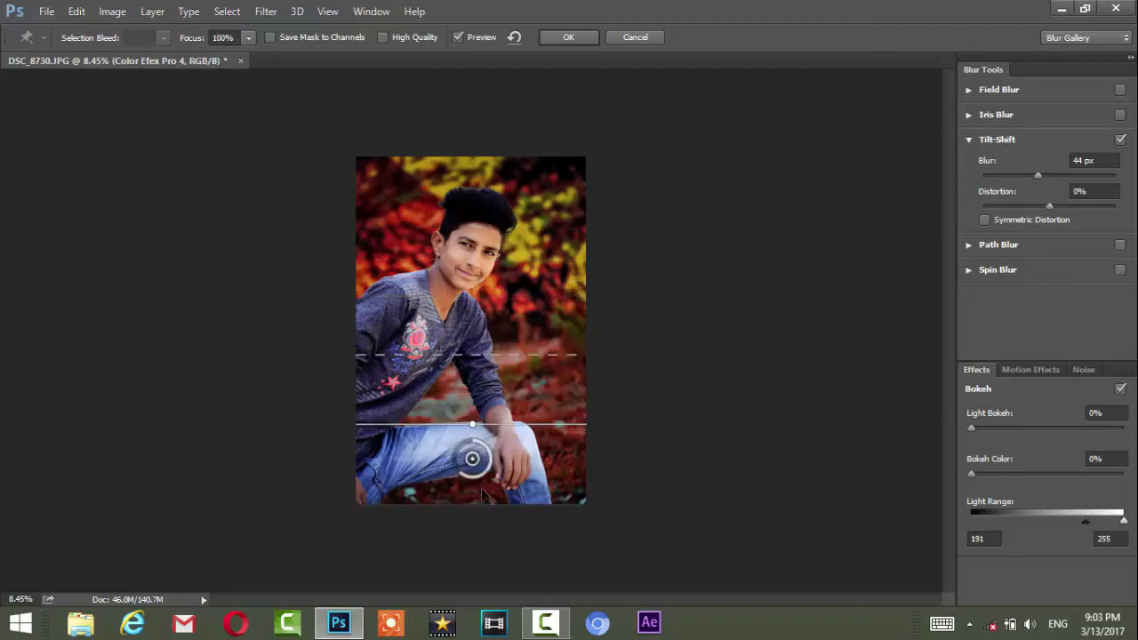
pyautogui.scroll(2, 521, 299)
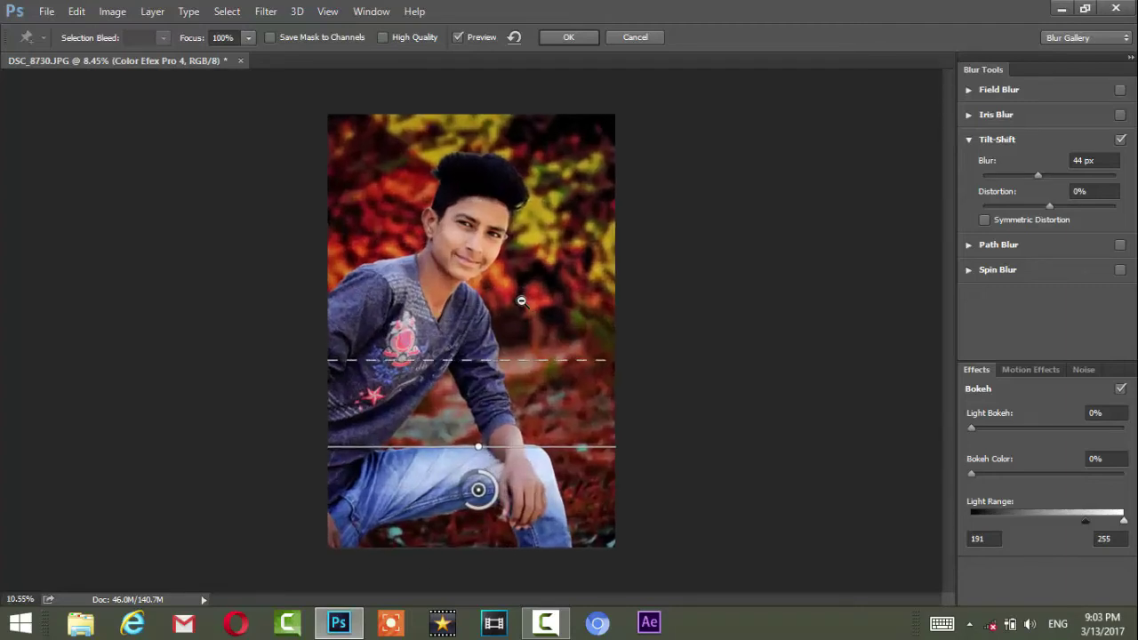
pyautogui.moveTo(469, 506); pyautogui.dragTo(478, 511)
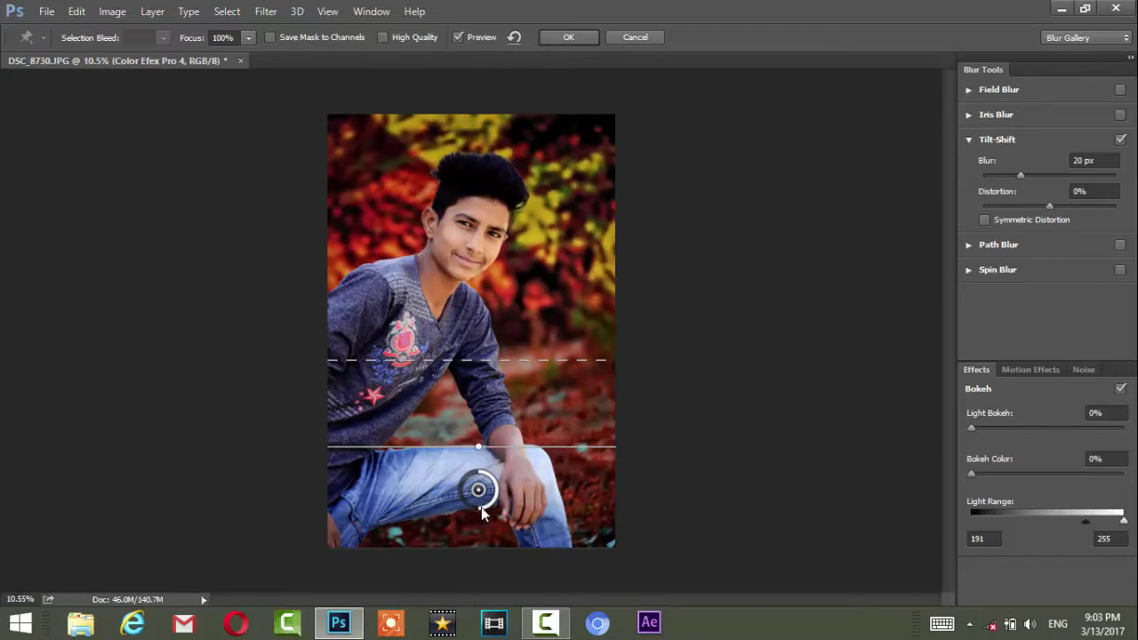
pyautogui.moveTo(482, 506); pyautogui.dragTo(477, 513)
pyautogui.click(569, 36)
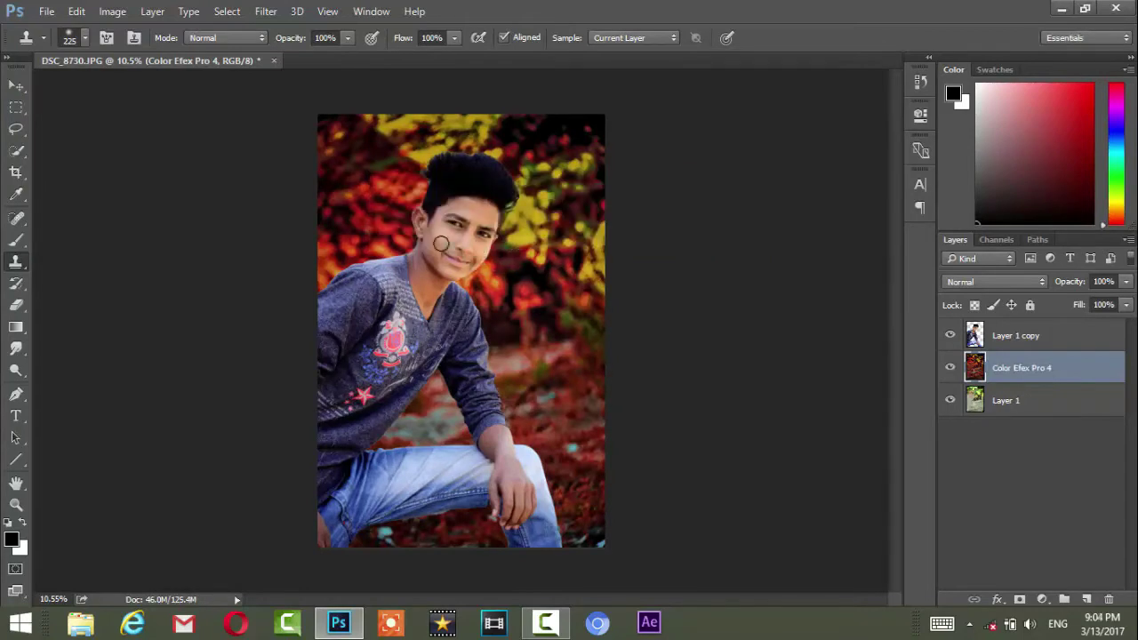
# - Zoom in and out to inspect the blurred foliage, then make Layer 1 copy active
pyautogui.scroll(4, 474, 244)
pyautogui.scroll(-4, 521, 335)
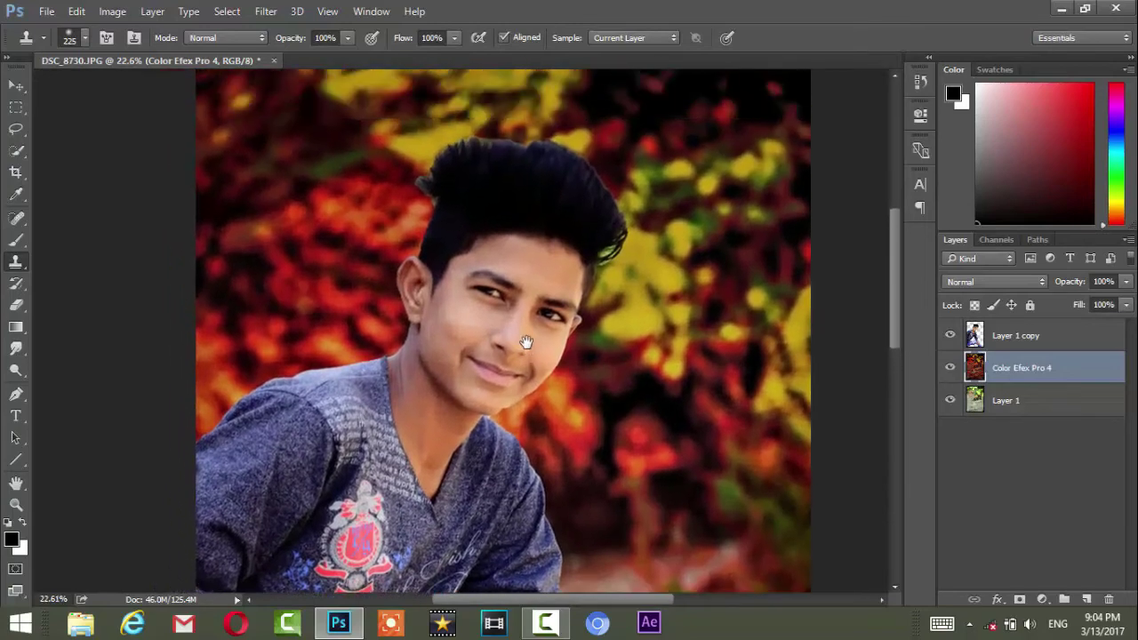
pyautogui.scroll(-1, 480, 333)
pyautogui.scroll(1, 493, 324)
pyautogui.scroll(2, 506, 305)
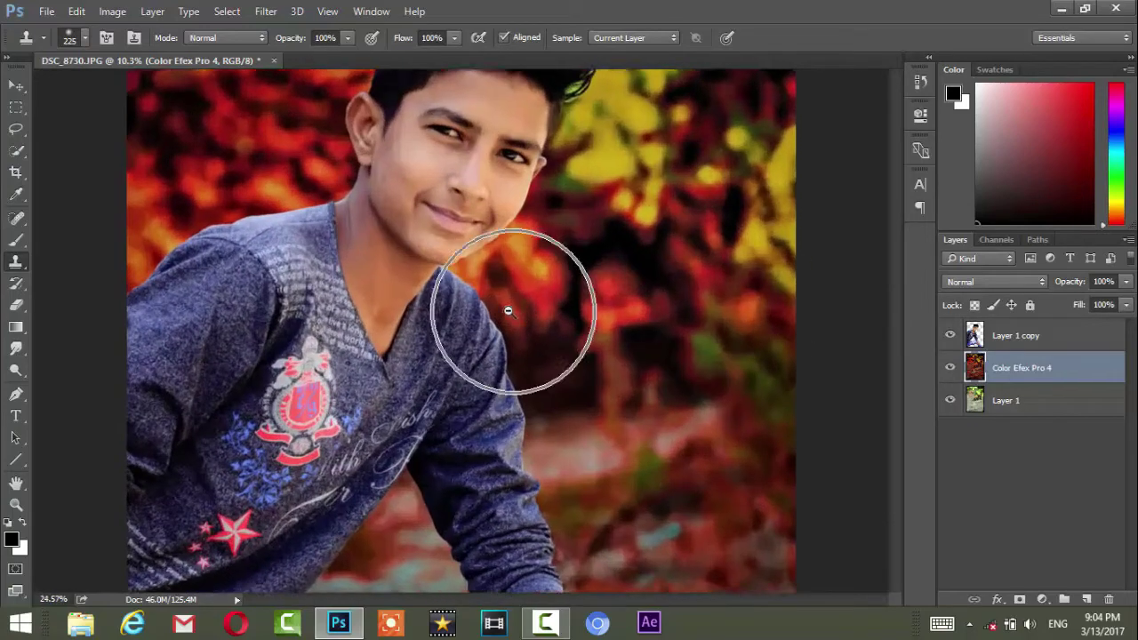
pyautogui.scroll(1, 258, 275)
pyautogui.click(16, 150)
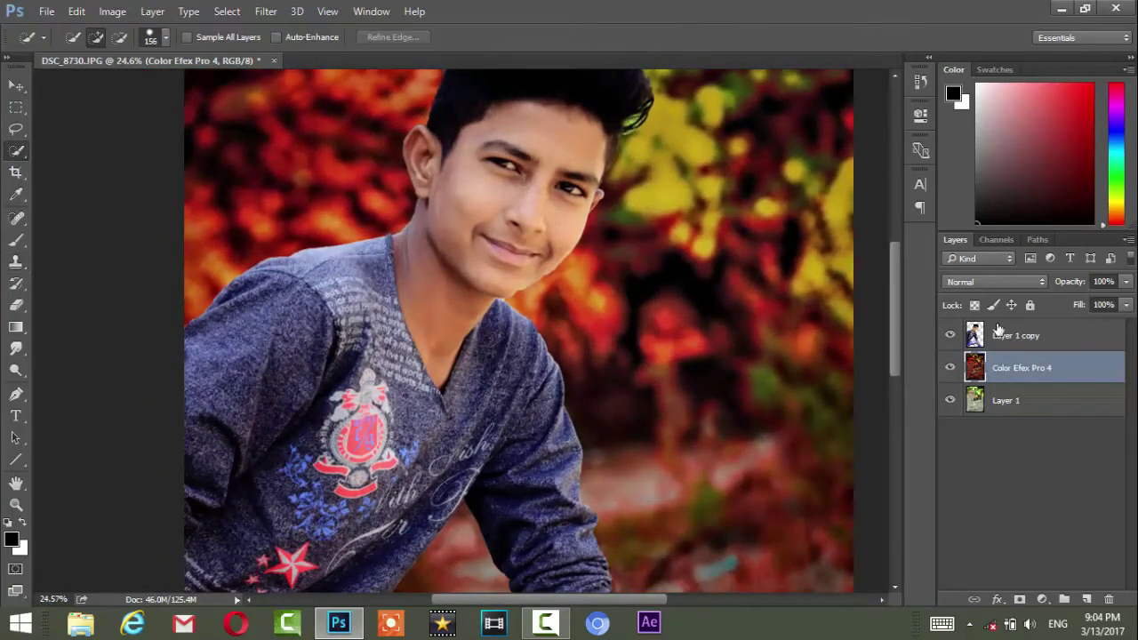
# - Quick-select the shirt from the shoulder over the arm and right side
pyautogui.hotkey('alt', ']')
pyautogui.moveTo(349, 294); pyautogui.dragTo(363, 271)
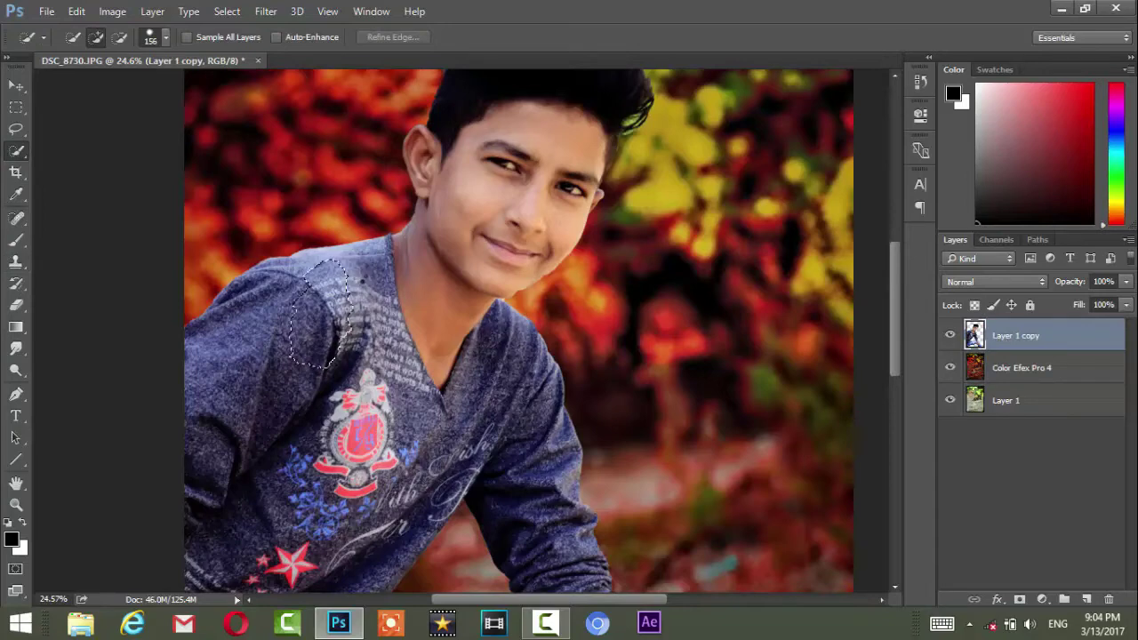
pyautogui.moveTo(307, 354); pyautogui.dragTo(304, 272)
pyautogui.moveTo(373, 271)
pyautogui.mouseDown()
pyautogui.moveTo(407, 347)
pyautogui.moveTo(241, 573)
pyautogui.mouseUp()
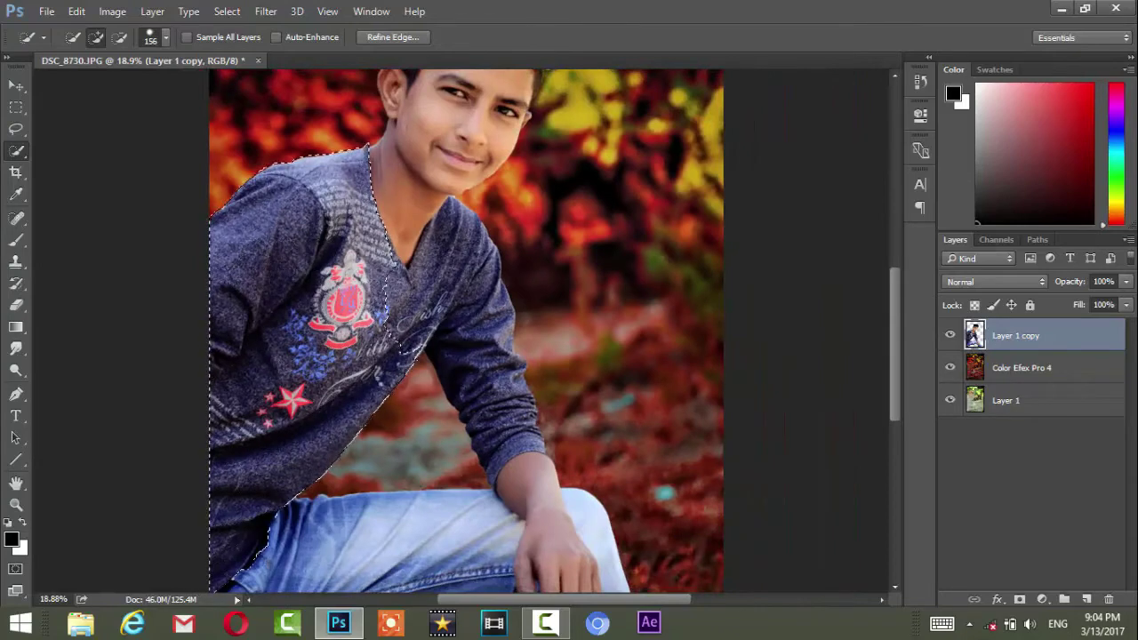
pyautogui.moveTo(464, 244); pyautogui.dragTo(512, 433)
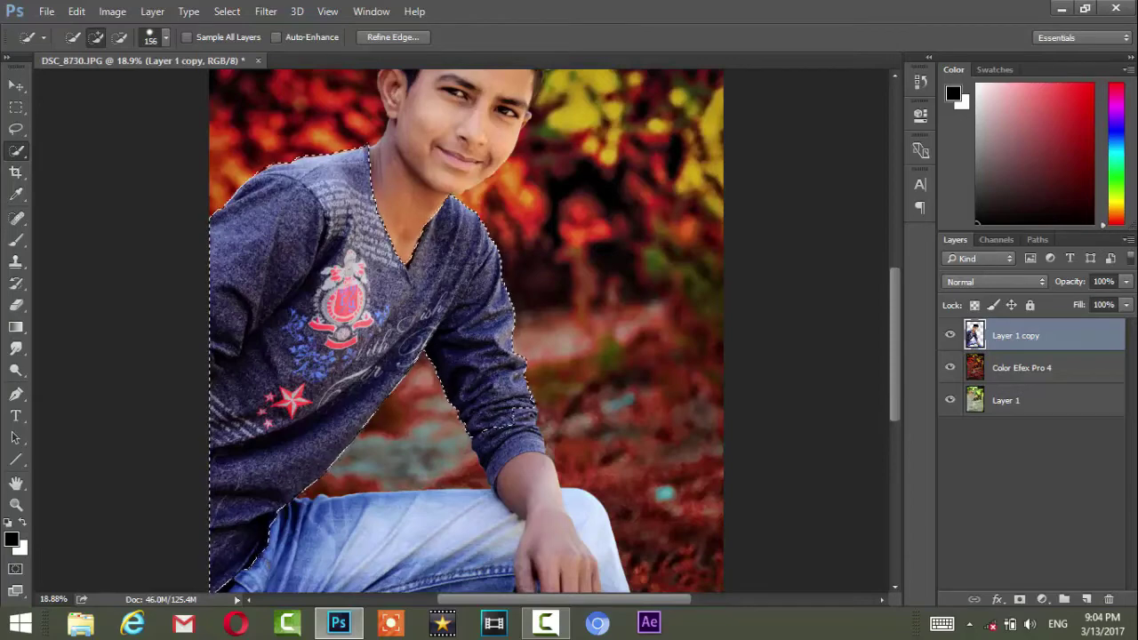
# - Add the strip beside the forearm, refine around the elbow, and fit the photo on screen
pyautogui.scroll(3, 513, 551)
pyautogui.moveTo(529, 258); pyautogui.dragTo(542, 383)
pyautogui.moveTo(454, 426); pyautogui.dragTo(470, 463)
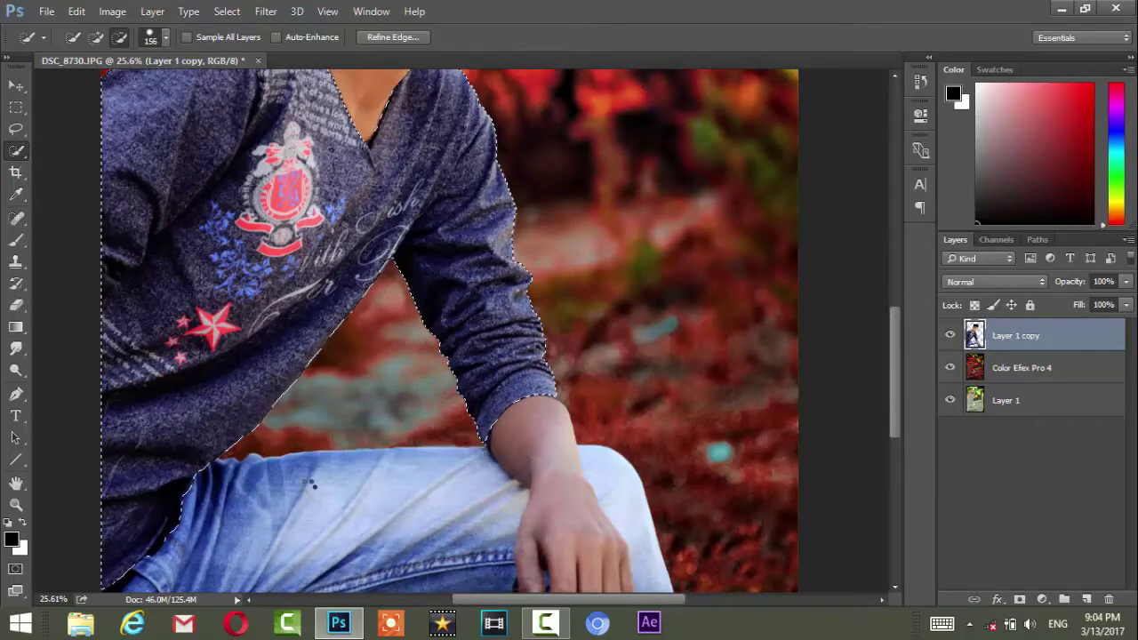
pyautogui.moveTo(324, 481); pyautogui.dragTo(408, 379)
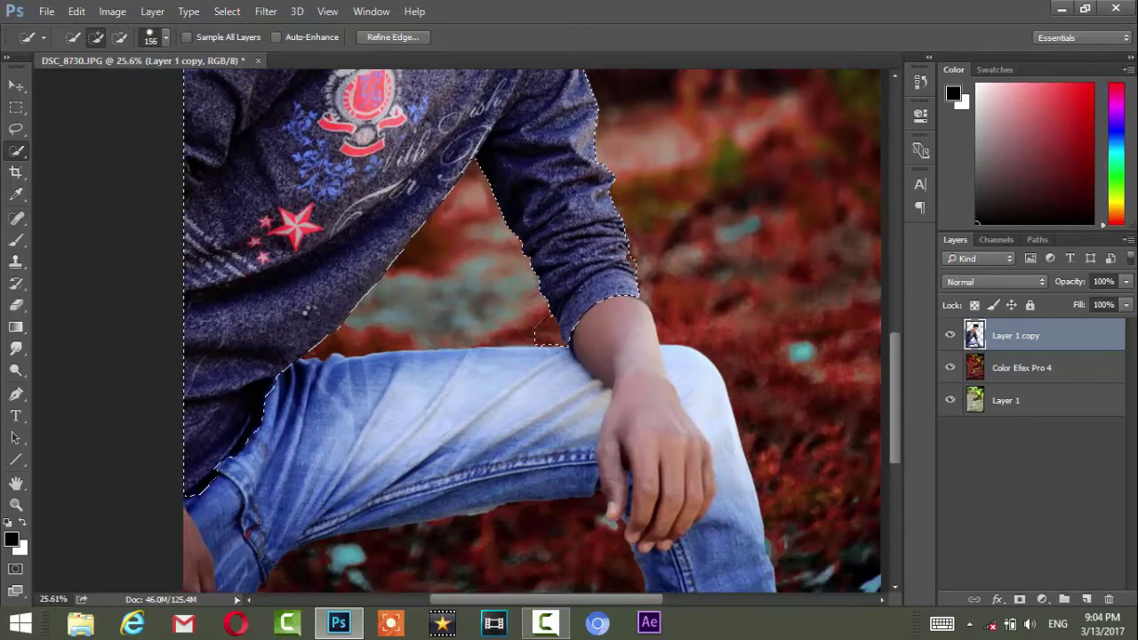
pyautogui.moveTo(626, 277); pyautogui.dragTo(578, 508)
pyautogui.moveTo(153, 224); pyautogui.dragTo(152, 267)
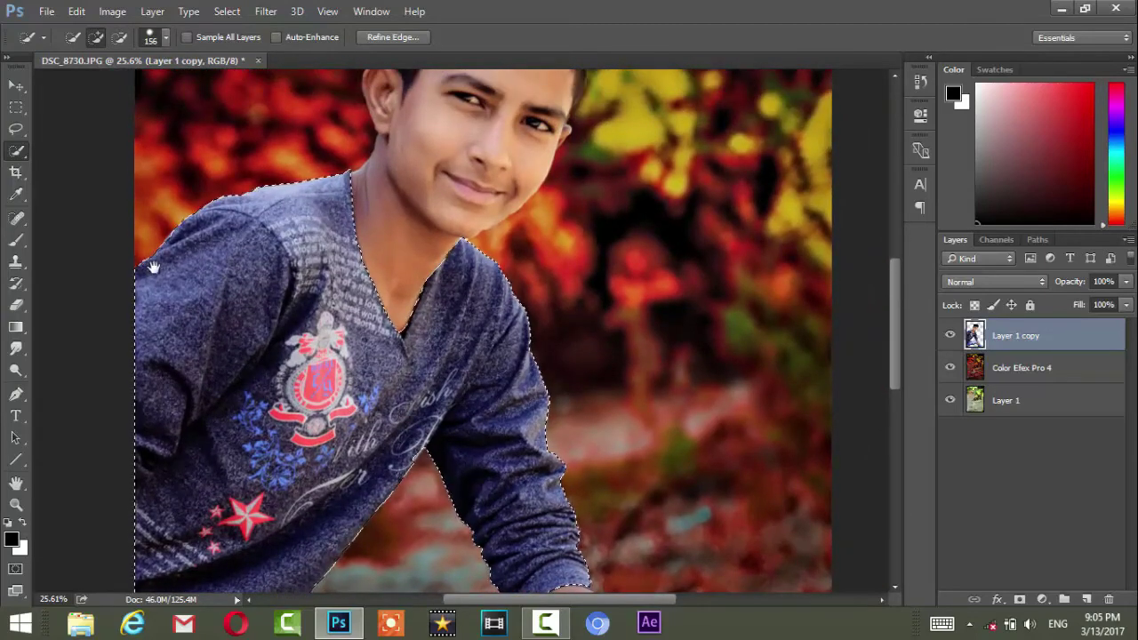
pyautogui.hotkey('ctrl', '0')
pyautogui.click(1042, 600)
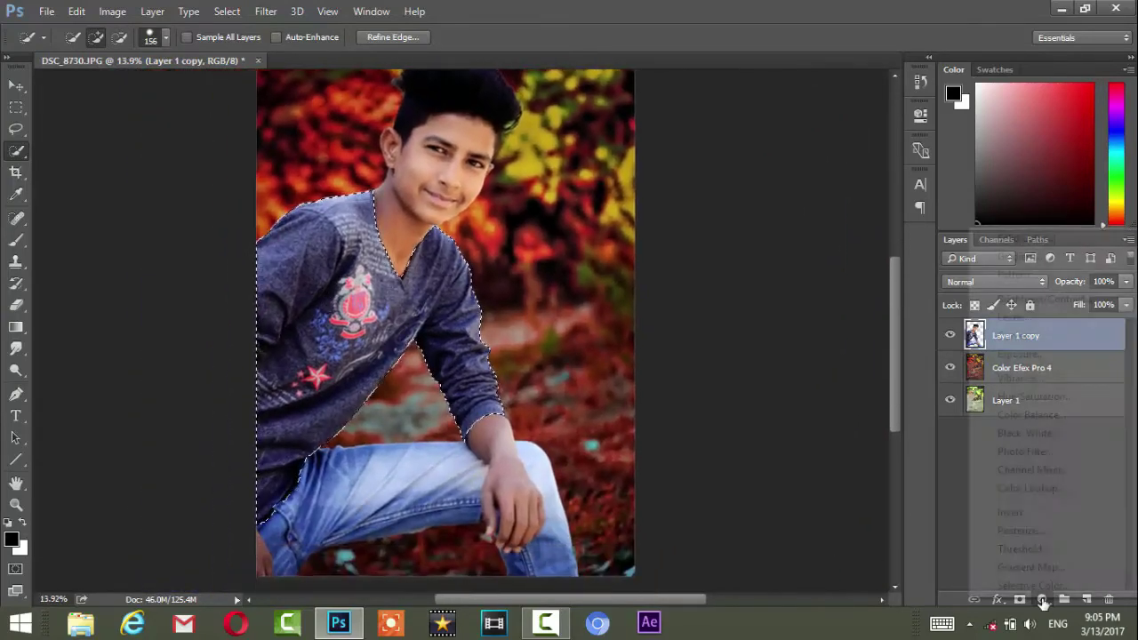
# - Add a Channel Mixer adjustment and tune the Red output channel's source mix
pyautogui.click(1032, 469)
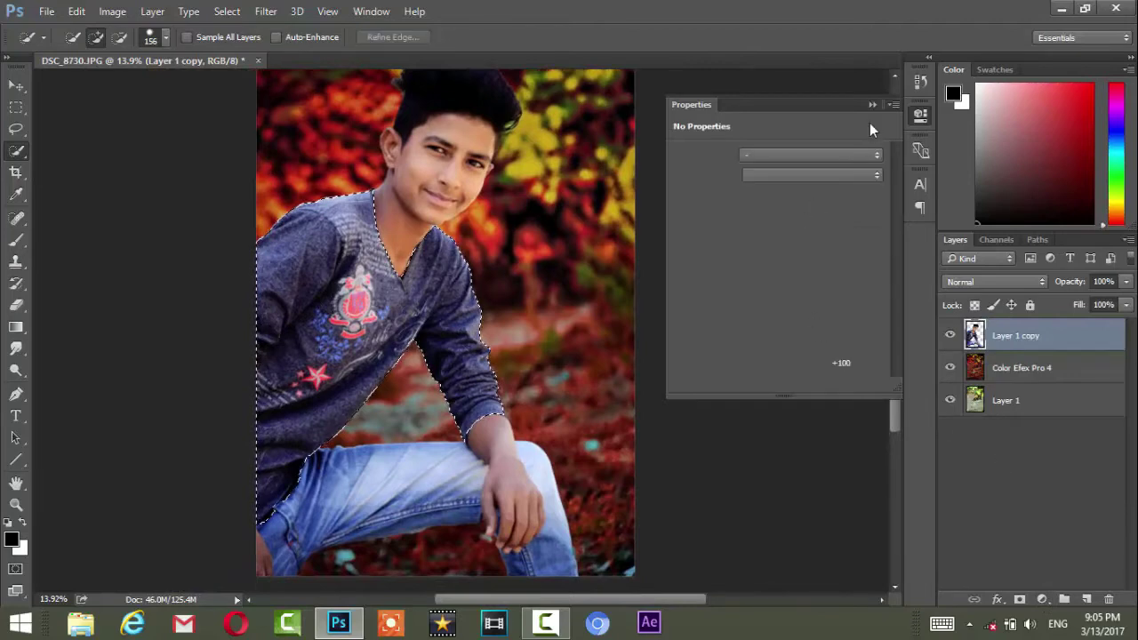
pyautogui.moveTo(835, 241)
pyautogui.mouseDown()
pyautogui.moveTo(885, 242)
pyautogui.moveTo(723, 244)
pyautogui.mouseUp()
pyautogui.moveTo(778, 276); pyautogui.dragTo(755, 277)
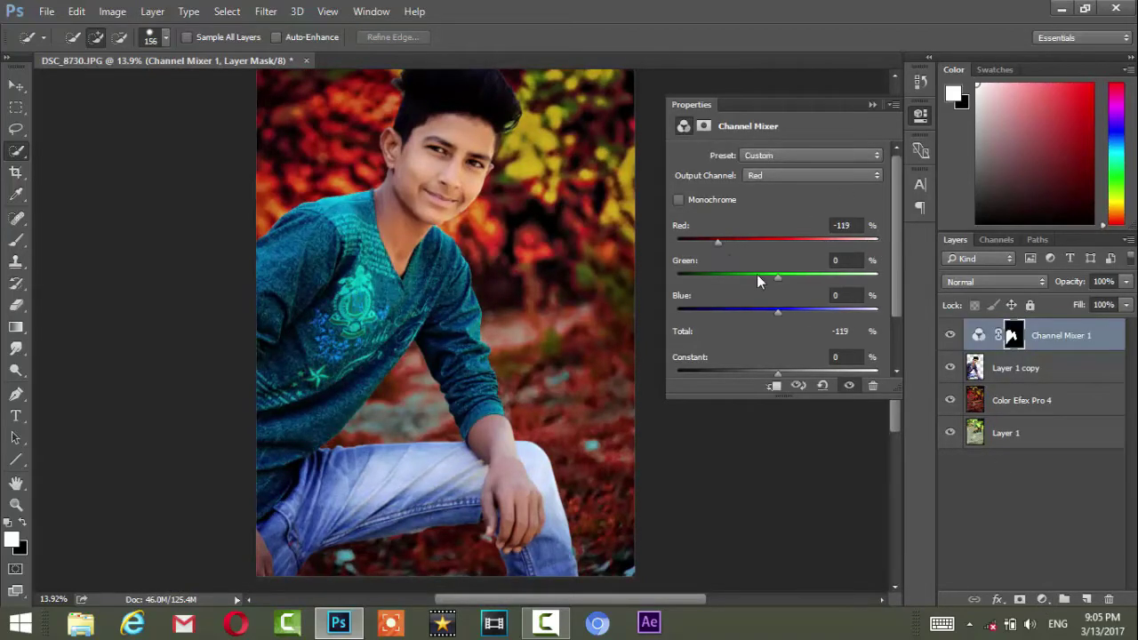
pyautogui.moveTo(832, 277)
pyautogui.mouseDown()
pyautogui.moveTo(806, 277)
pyautogui.moveTo(757, 312)
pyautogui.mouseUp()
pyautogui.moveTo(747, 372); pyautogui.dragTo(752, 370)
pyautogui.moveTo(786, 312); pyautogui.dragTo(743, 312)
pyautogui.moveTo(801, 277)
pyautogui.mouseDown()
pyautogui.moveTo(736, 276)
pyautogui.moveTo(812, 277)
pyautogui.mouseUp()
pyautogui.moveTo(701, 242); pyautogui.dragTo(712, 243)
# - Set the Green output channel to Red -23, Green +104, Blue +5 for a teal shirt
pyautogui.click(756, 181)
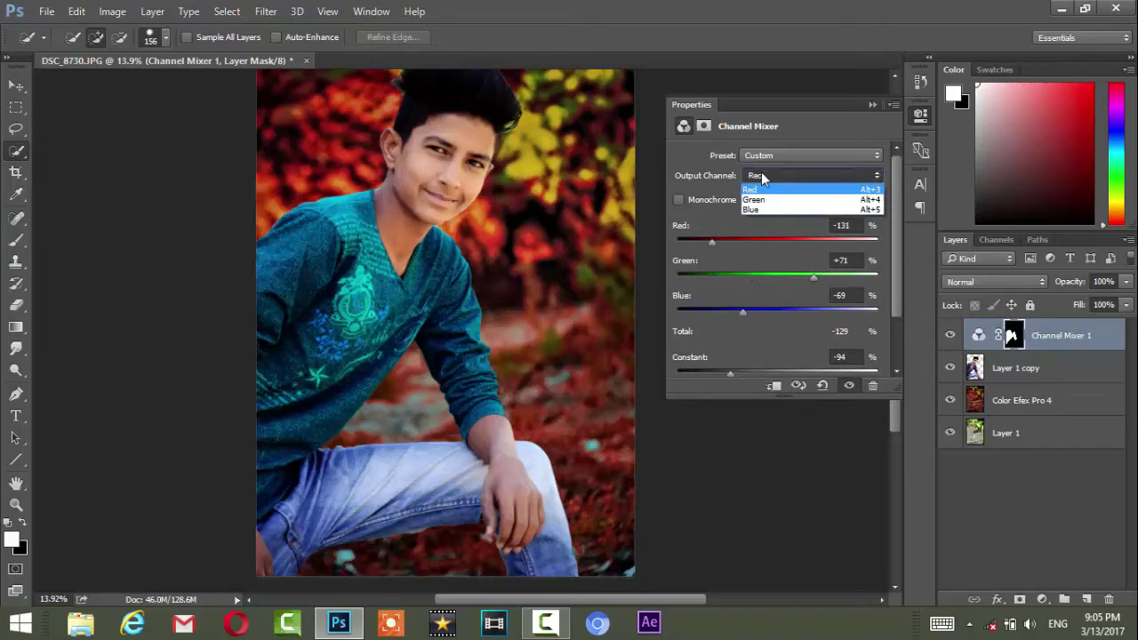
pyautogui.click(763, 208)
pyautogui.moveTo(776, 242)
pyautogui.mouseDown()
pyautogui.moveTo(723, 242)
pyautogui.moveTo(805, 256)
pyautogui.moveTo(766, 262)
pyautogui.mouseUp()
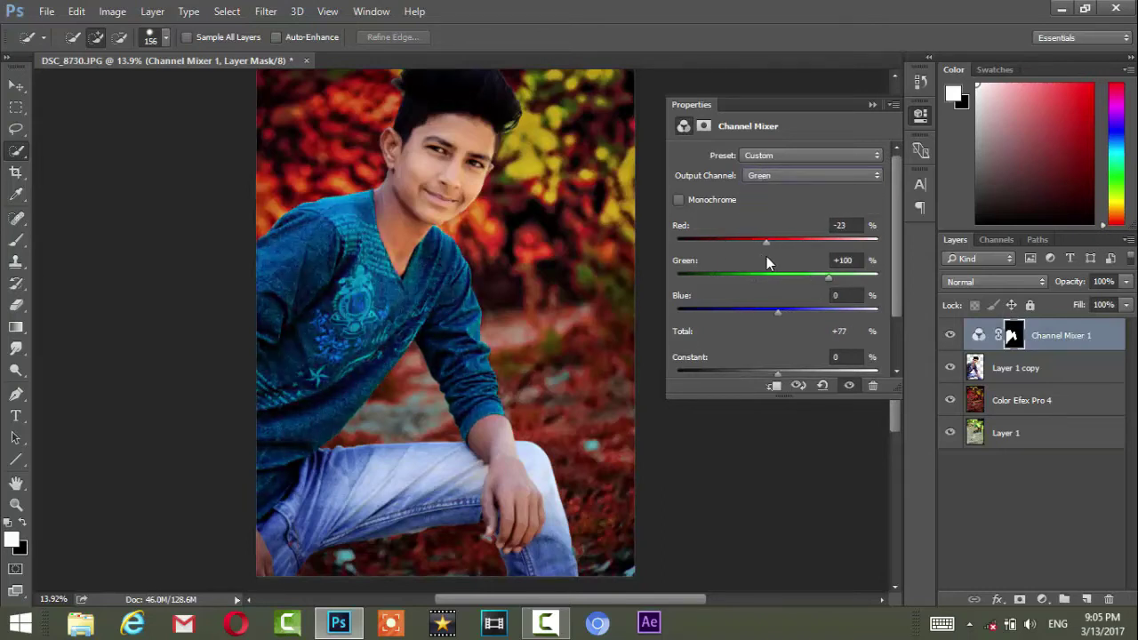
pyautogui.moveTo(836, 281)
pyautogui.mouseDown()
pyautogui.moveTo(802, 276)
pyautogui.moveTo(857, 279)
pyautogui.moveTo(830, 279)
pyautogui.mouseUp()
pyautogui.moveTo(764, 311); pyautogui.dragTo(780, 312)
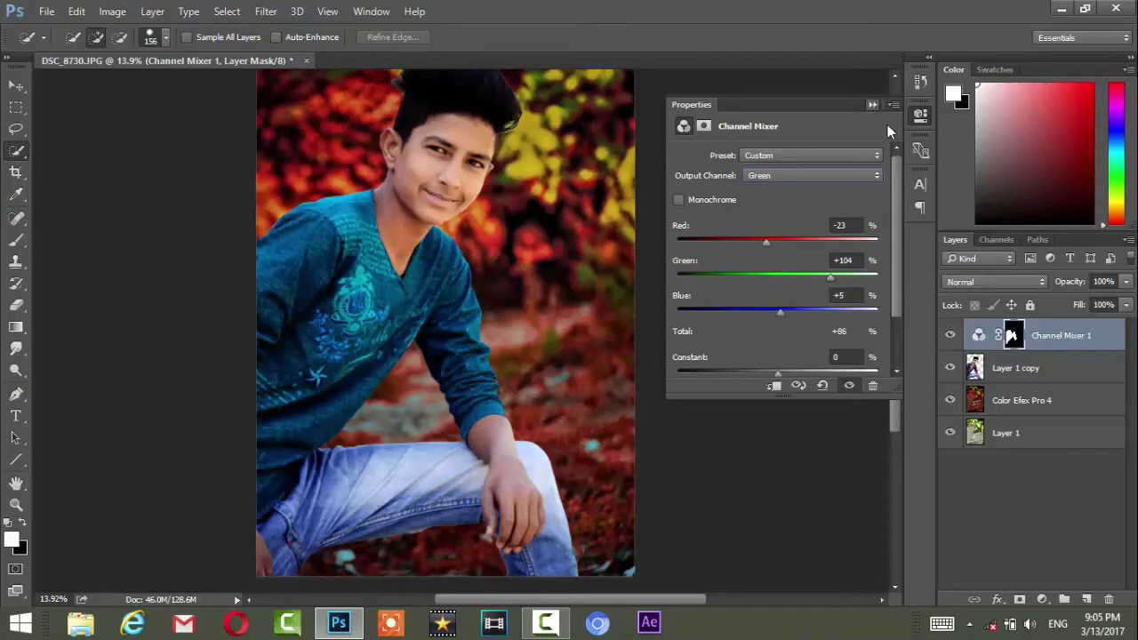
pyautogui.click(920, 113)
# - Merge Layer 1 copy with Channel Mixer 1 into a single layer
pyautogui.keyDown('ctrl'); pyautogui.click(1015, 368); pyautogui.keyUp('ctrl')
pyautogui.rightClick(1015, 368)
pyautogui.click(727, 557)
pyautogui.click(727, 556)
pyautogui.scroll(3, 470, 296)
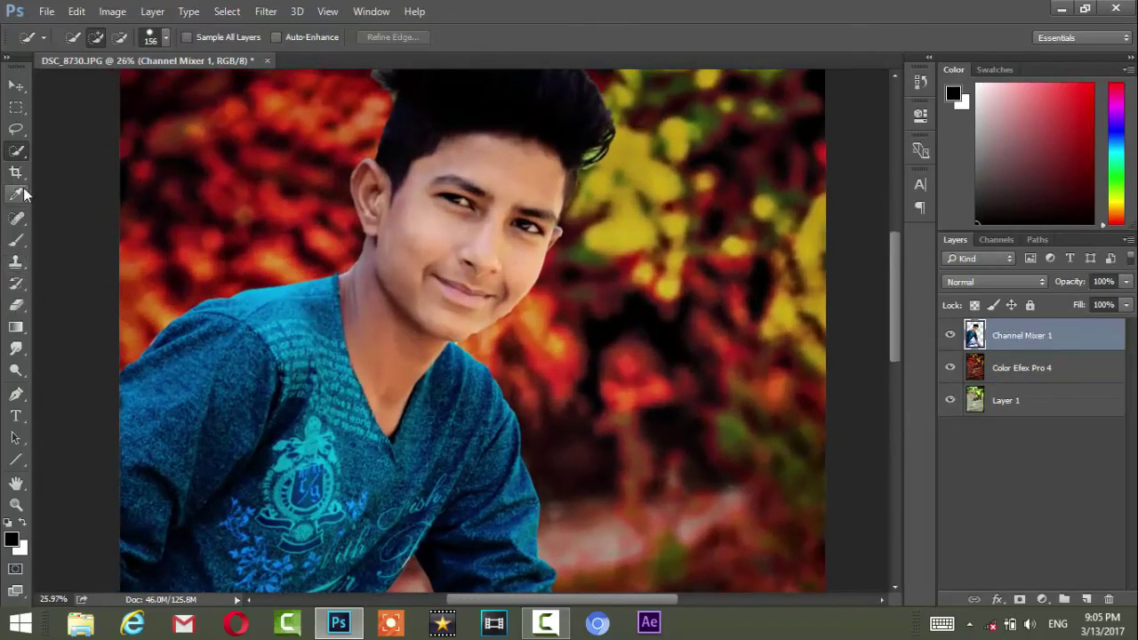
pyautogui.click(17, 155)
pyautogui.click(16, 129)
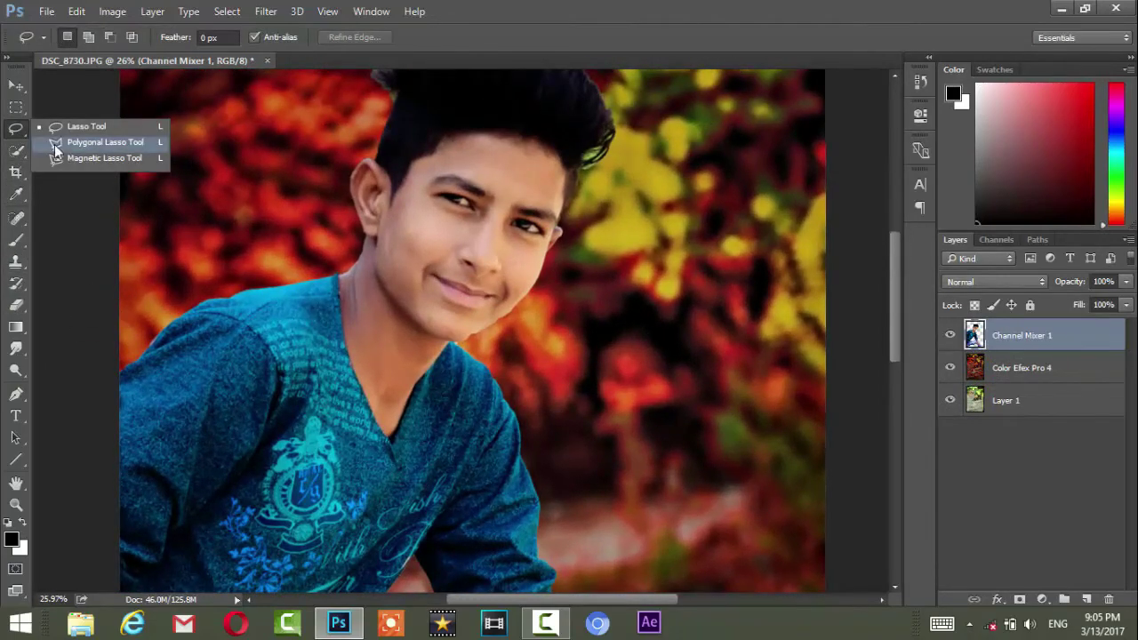
pyautogui.click(17, 395)
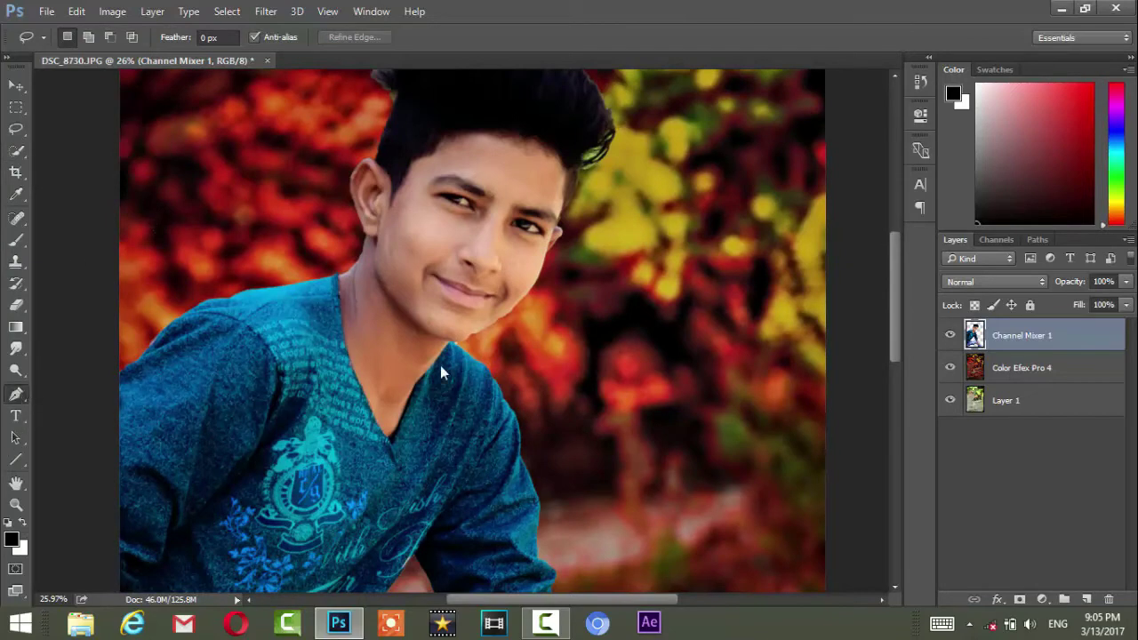
pyautogui.moveTo(584, 351); pyautogui.dragTo(536, 333)
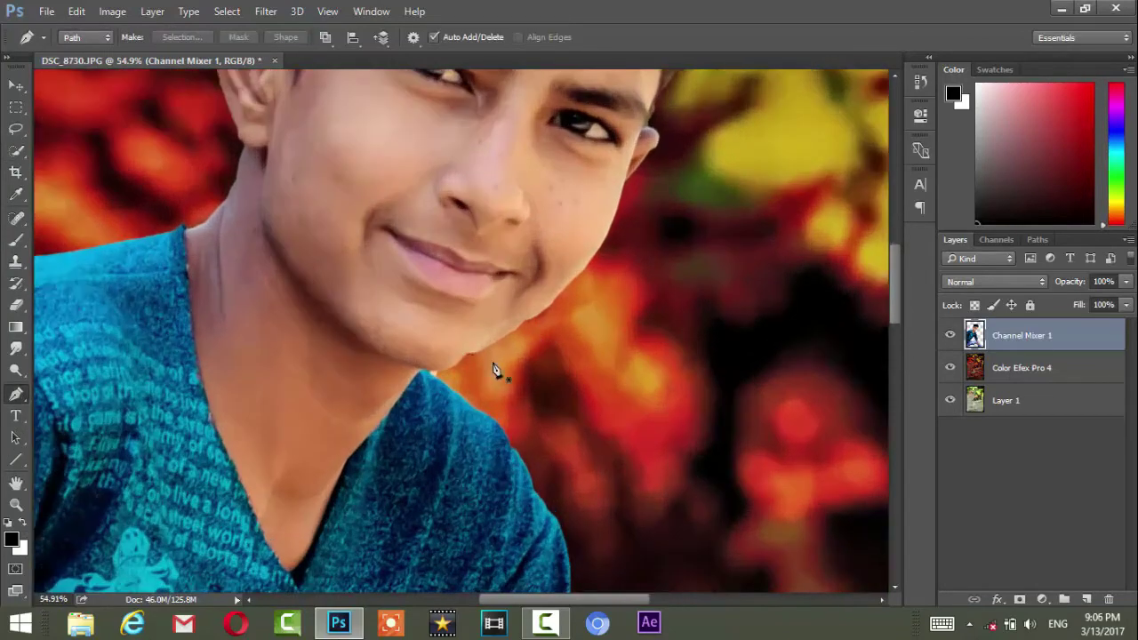
pyautogui.click(462, 369)
pyautogui.hotkey('ctrl', 'z')
pyautogui.click(481, 368)
pyautogui.click(431, 382)
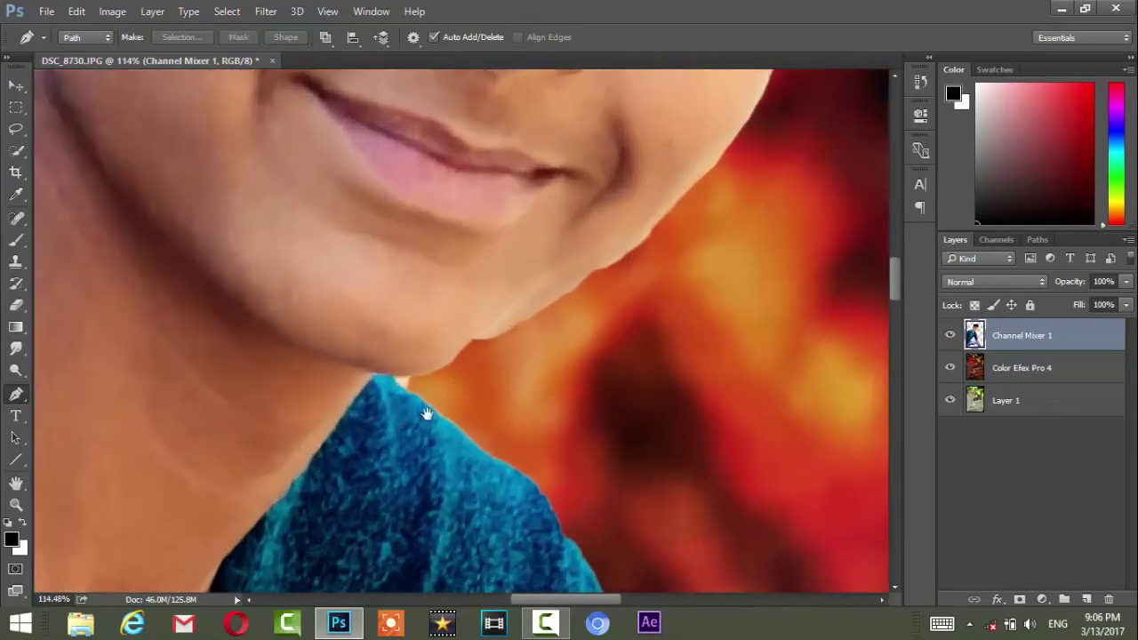
pyautogui.click(408, 394)
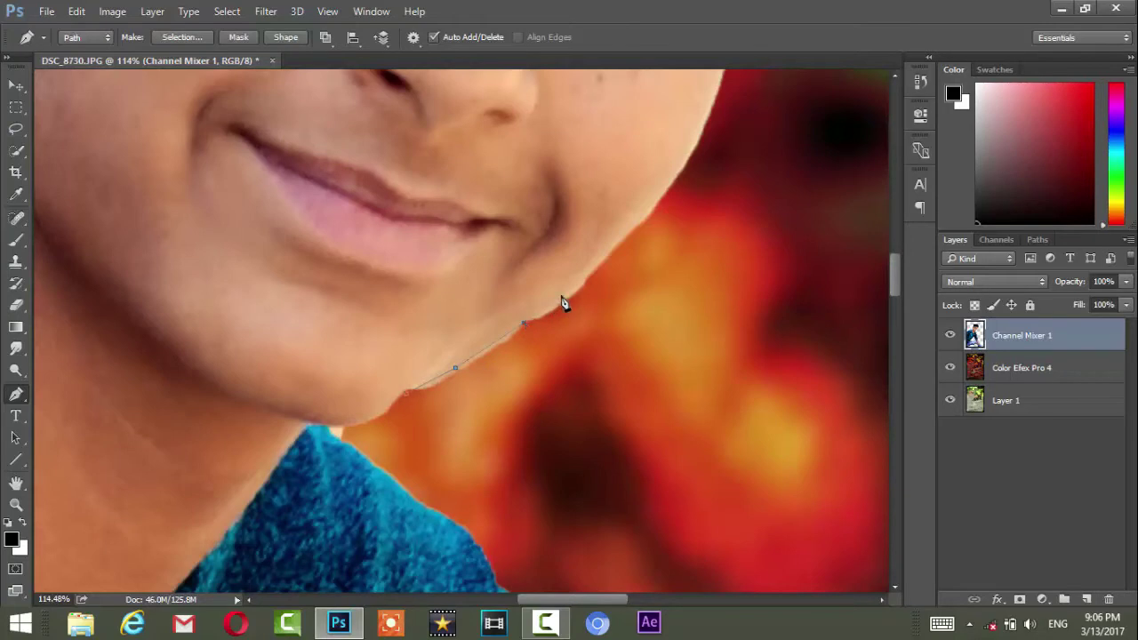
pyautogui.moveTo(578, 283); pyautogui.dragTo(473, 358)
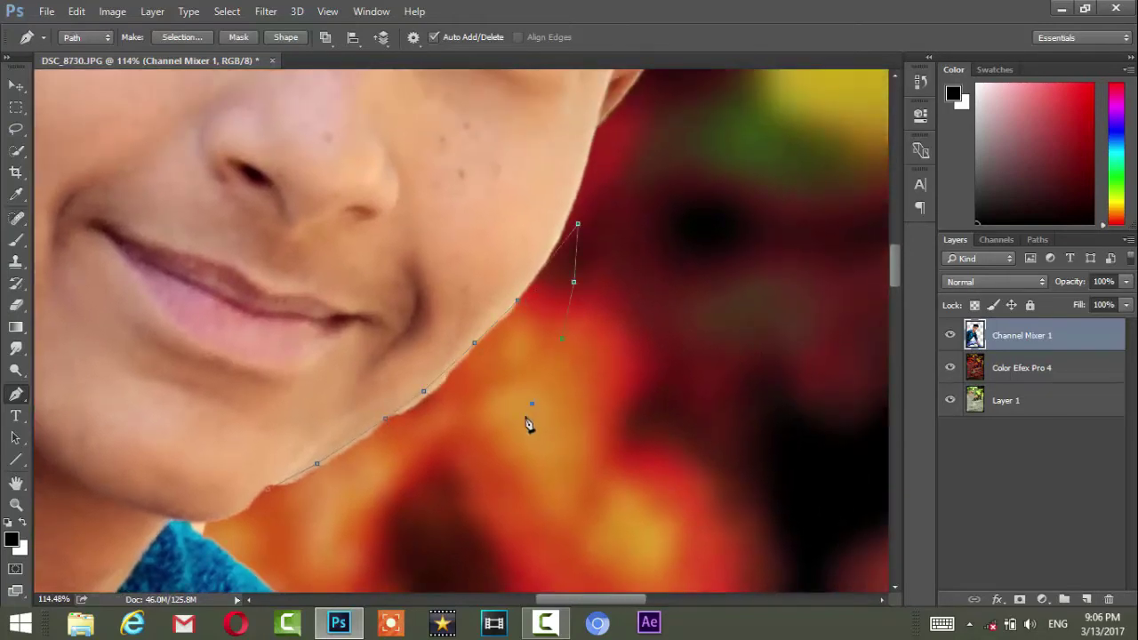
pyautogui.moveTo(530, 414); pyautogui.dragTo(688, 264)
pyautogui.moveTo(589, 384); pyautogui.dragTo(514, 411)
pyautogui.scroll(3, 386, 382)
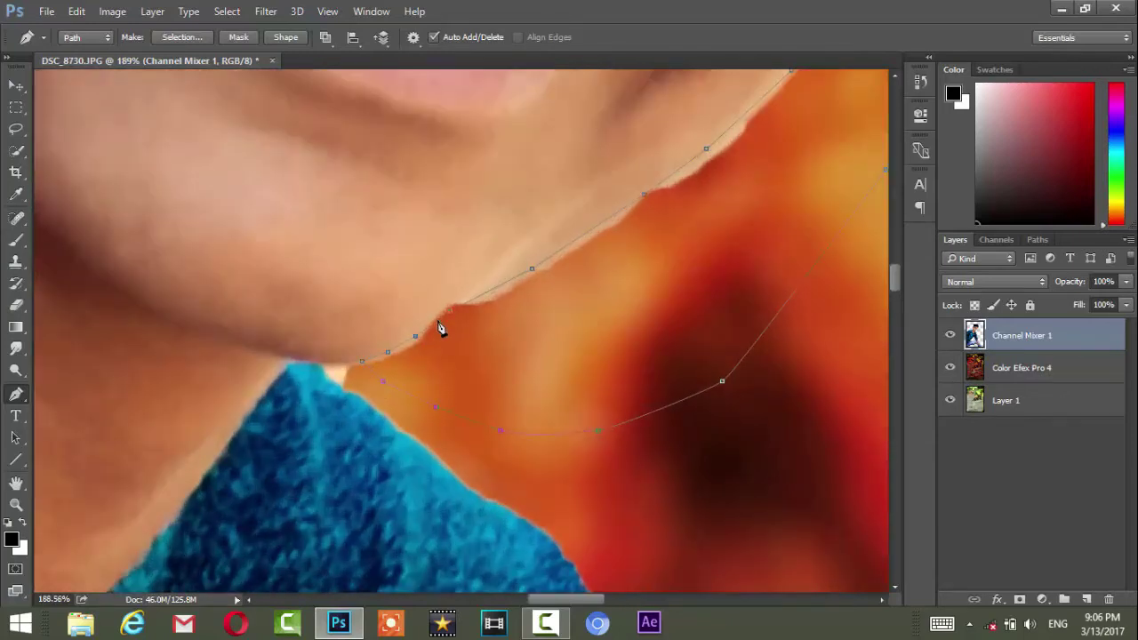
pyautogui.rightClick(481, 322)
pyautogui.click(555, 263)
pyautogui.click(658, 172)
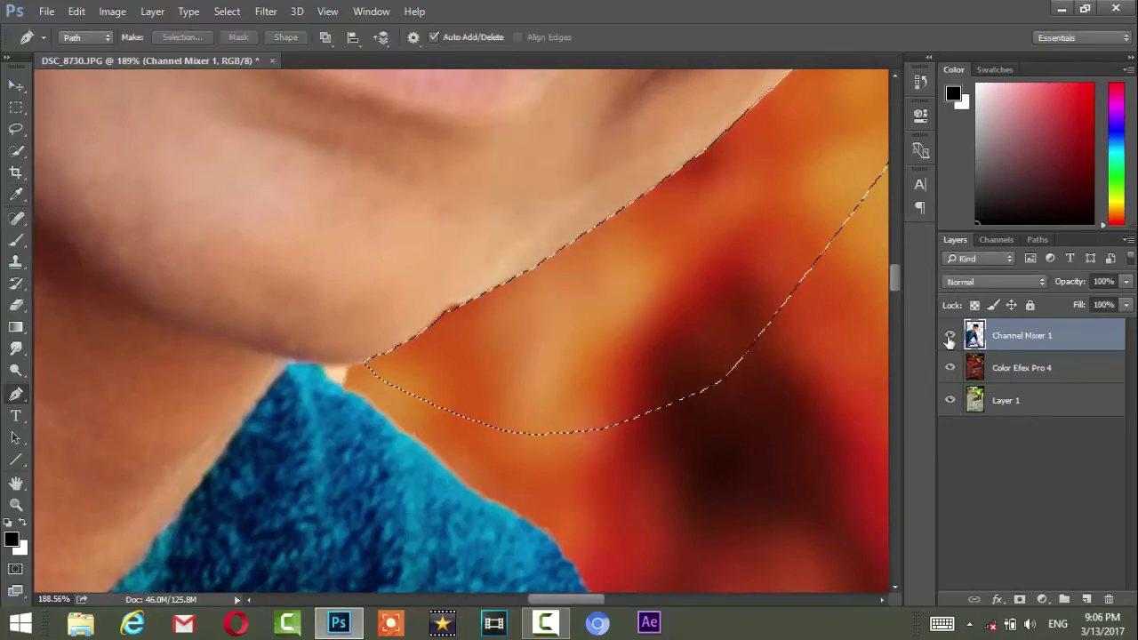
pyautogui.scroll(-5, 662, 416)
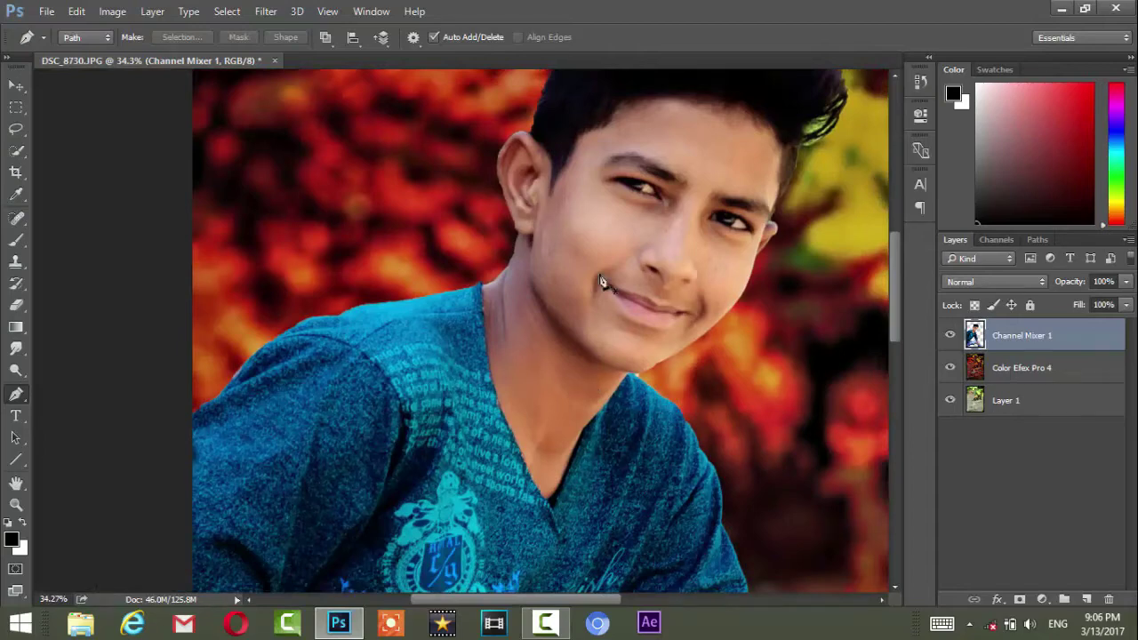
pyautogui.scroll(1, 601, 283)
pyautogui.scroll(1, 498, 361)
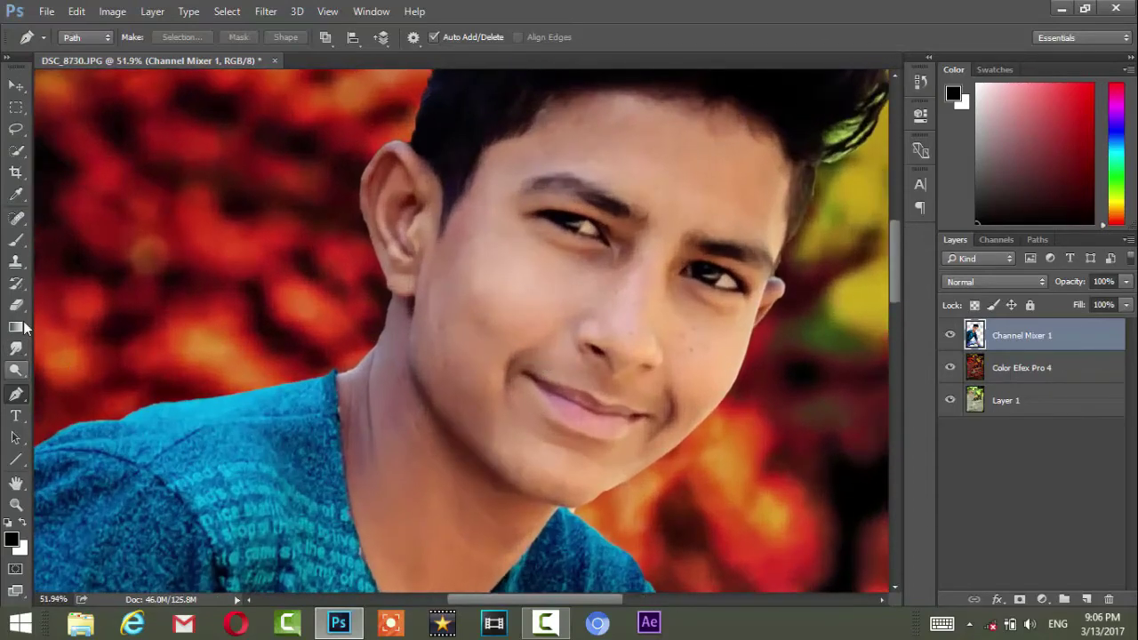
pyautogui.click(16, 149)
# - Quick-select the boy's face, neck, bare forearm and hand
pyautogui.moveTo(630, 158)
pyautogui.mouseDown()
pyautogui.moveTo(584, 233)
pyautogui.moveTo(492, 335)
pyautogui.moveTo(411, 254)
pyautogui.moveTo(405, 216)
pyautogui.mouseUp()
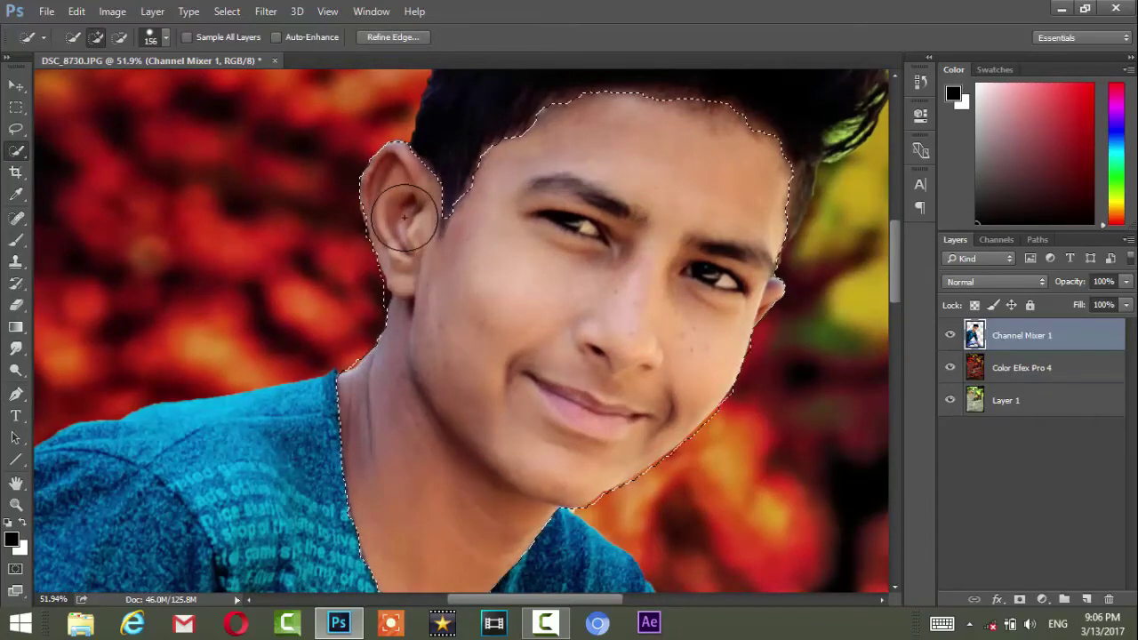
pyautogui.scroll(-3, 542, 356)
pyautogui.hscroll(2, 542, 356)
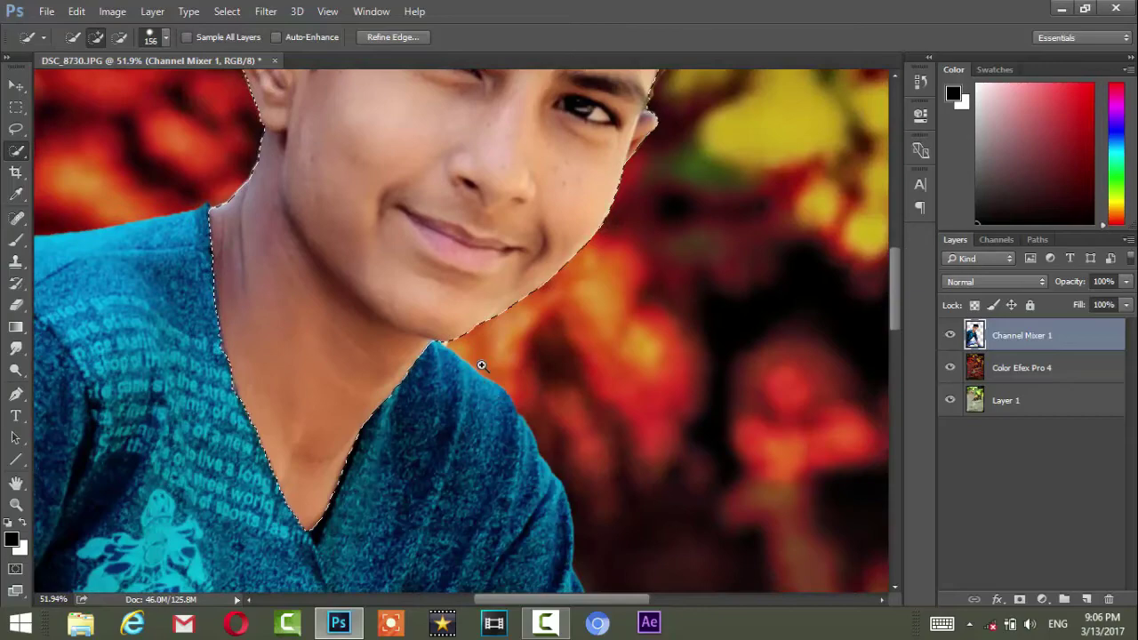
pyautogui.scroll(-3, 481, 365)
pyautogui.scroll(-3, 433, 358)
pyautogui.scroll(-2, 403, 293)
pyautogui.scroll(2, 493, 330)
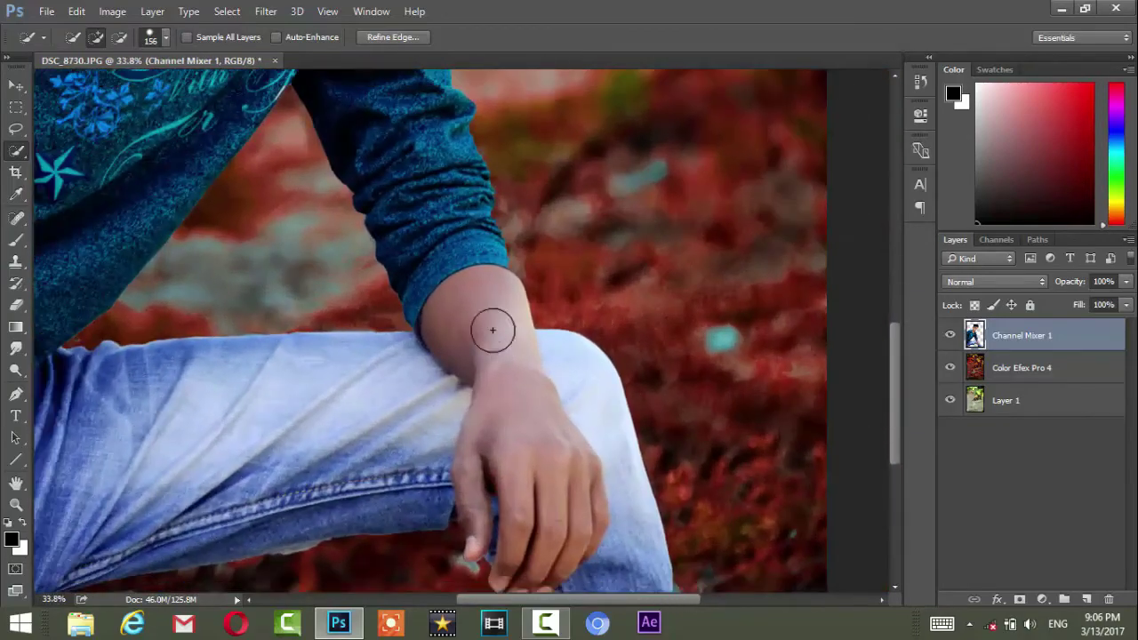
pyautogui.moveTo(492, 330); pyautogui.dragTo(485, 310)
pyautogui.moveTo(503, 353); pyautogui.dragTo(526, 486)
pyautogui.scroll(-5, 507, 495)
pyautogui.scroll(-3, 460, 328)
pyautogui.scroll(2, 461, 329)
# - Add a Brightness/Contrast layer with a 34.5 px mask feather and brightness 22
pyautogui.click(1042, 599)
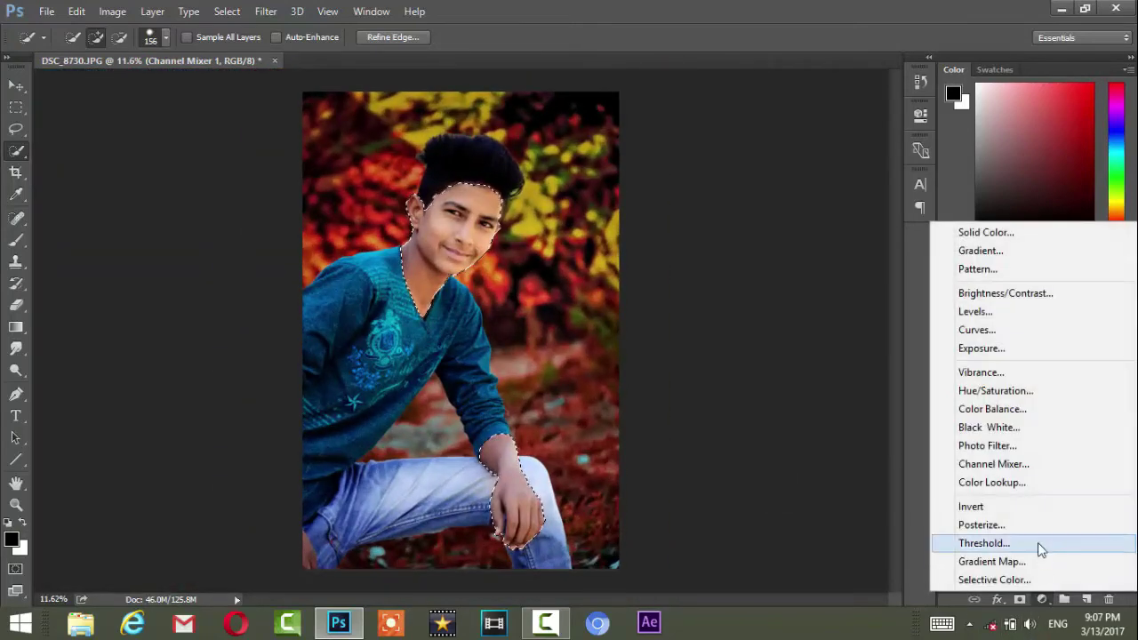
pyautogui.click(1006, 292)
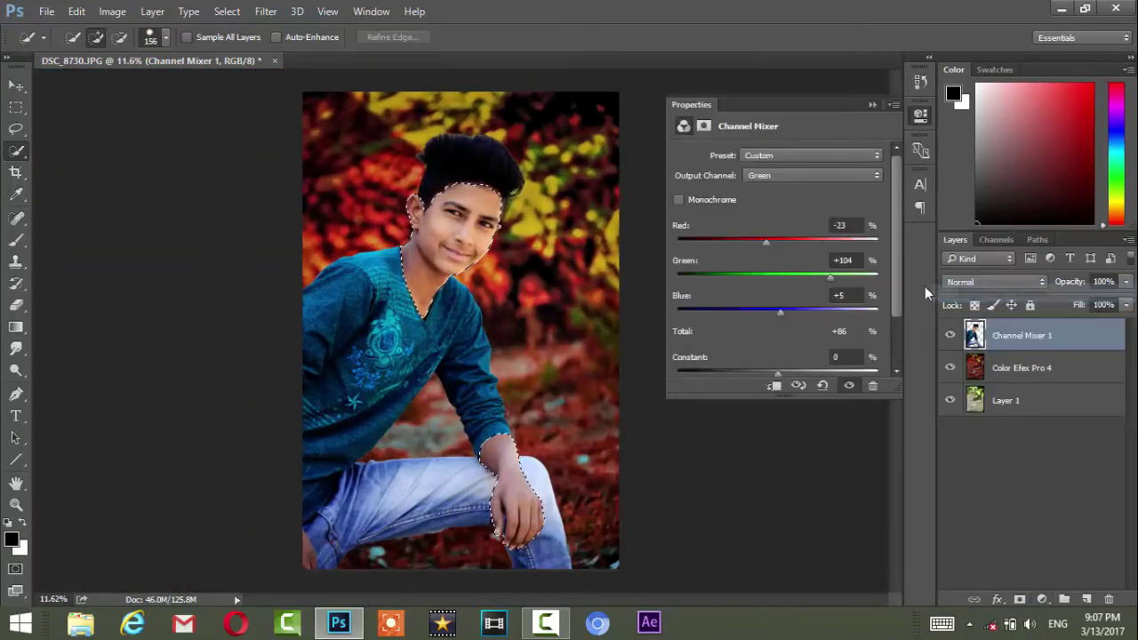
pyautogui.moveTo(778, 197)
pyautogui.mouseDown()
pyautogui.moveTo(799, 197)
pyautogui.moveTo(780, 201)
pyautogui.mouseUp()
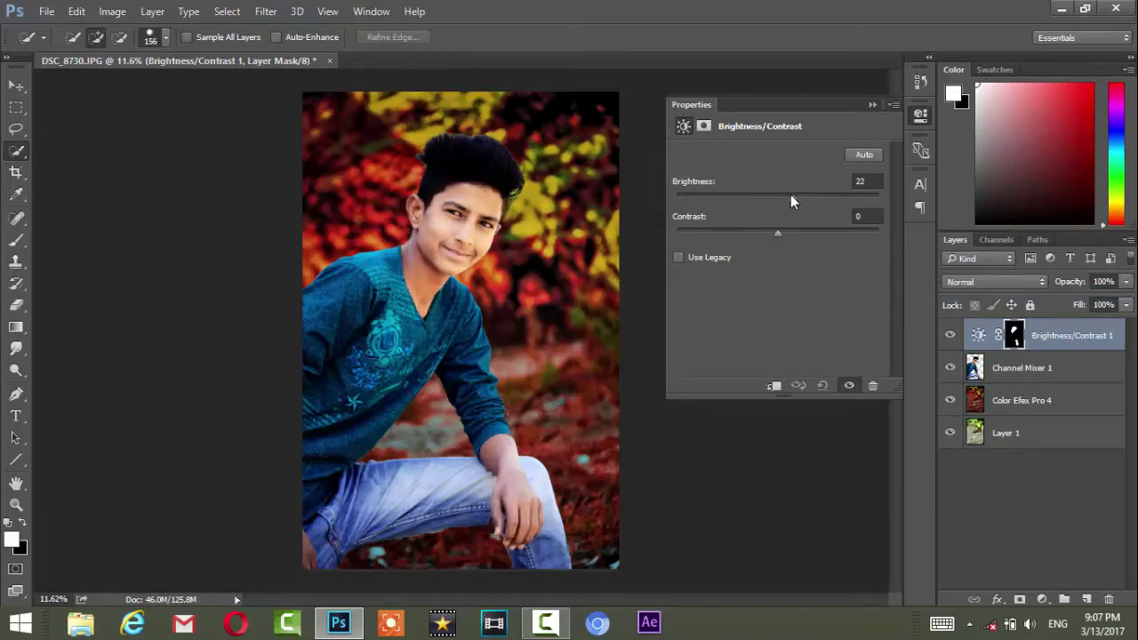
pyautogui.click(704, 126)
pyautogui.moveTo(680, 270); pyautogui.dragTo(775, 267)
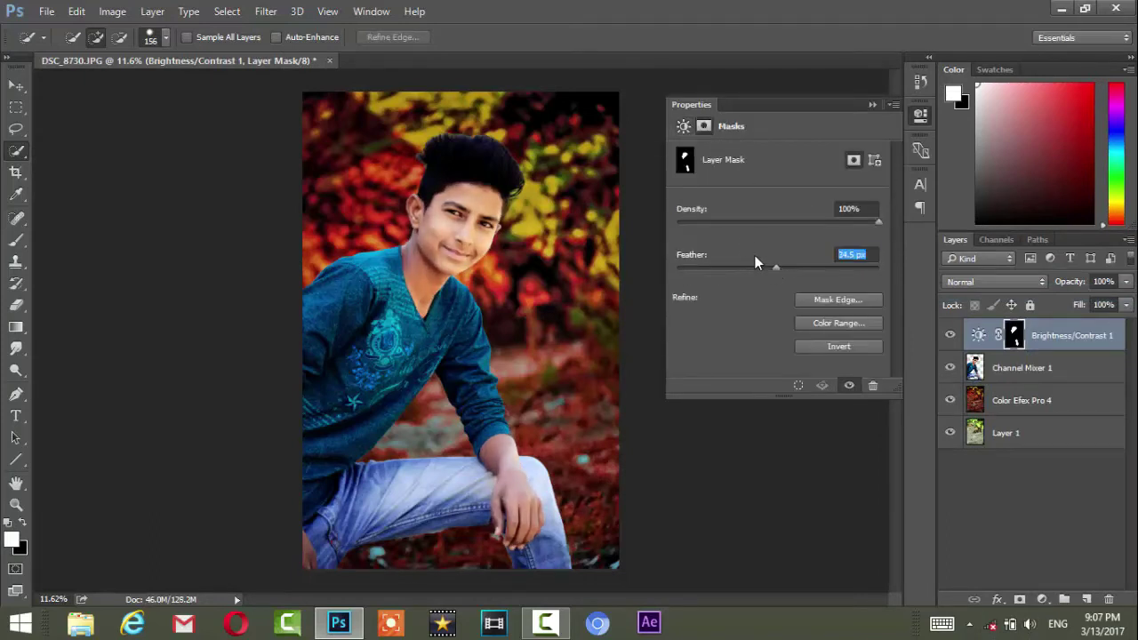
pyautogui.click(683, 126)
pyautogui.moveTo(807, 196); pyautogui.dragTo(815, 195)
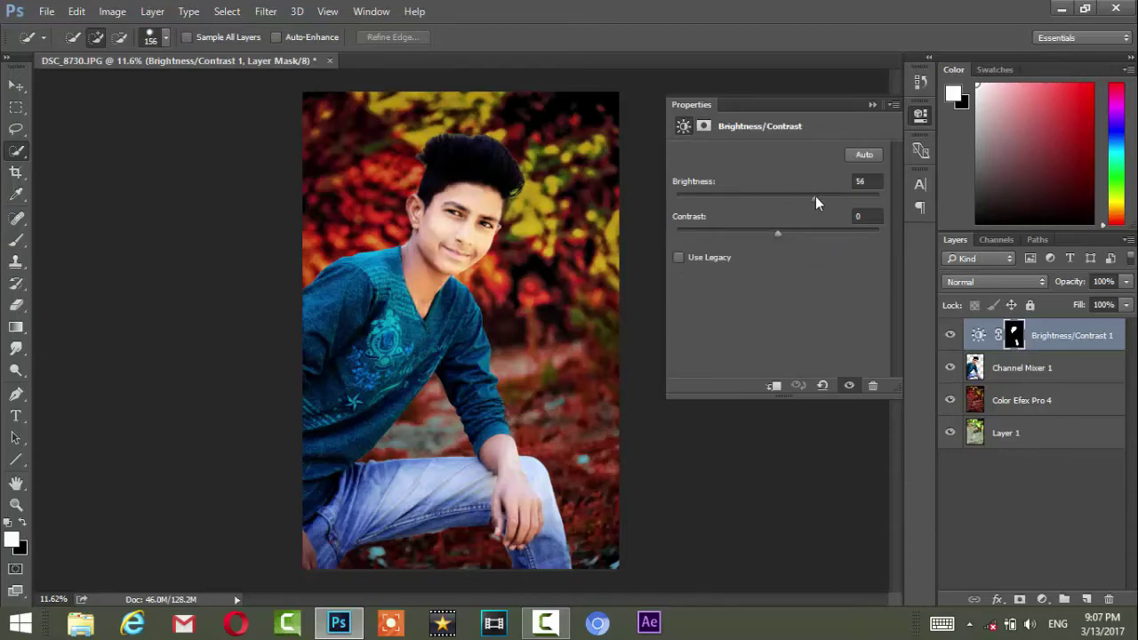
pyautogui.moveTo(811, 202)
pyautogui.mouseDown()
pyautogui.moveTo(785, 197)
pyautogui.moveTo(770, 233)
pyautogui.moveTo(743, 237)
pyautogui.moveTo(822, 243)
pyautogui.mouseUp()
pyautogui.moveTo(788, 197); pyautogui.dragTo(793, 197)
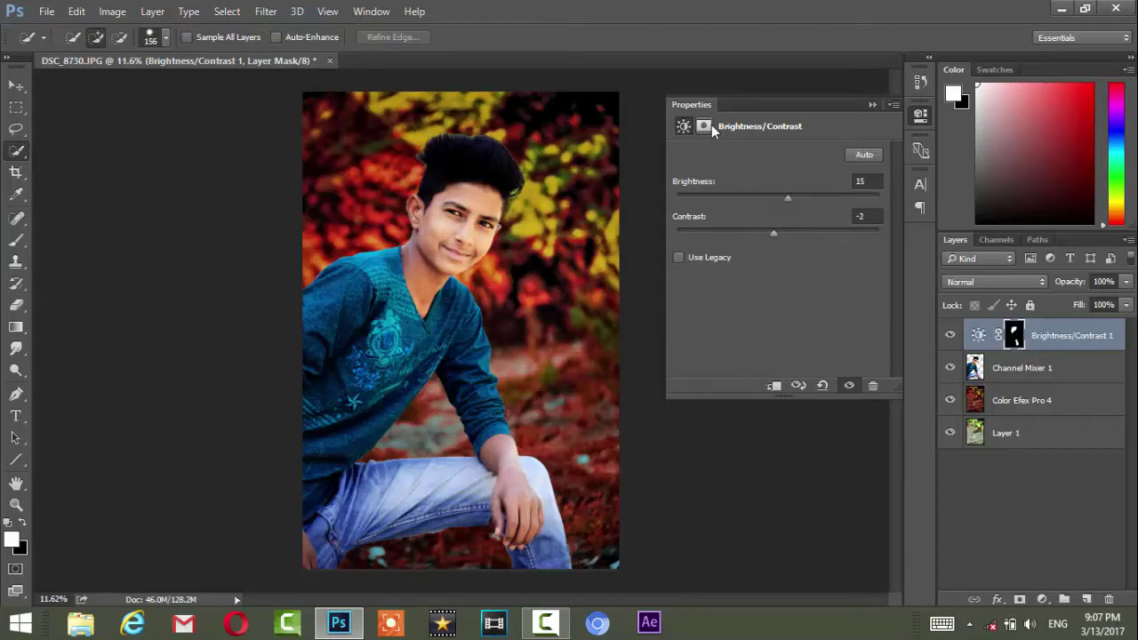
pyautogui.click(872, 105)
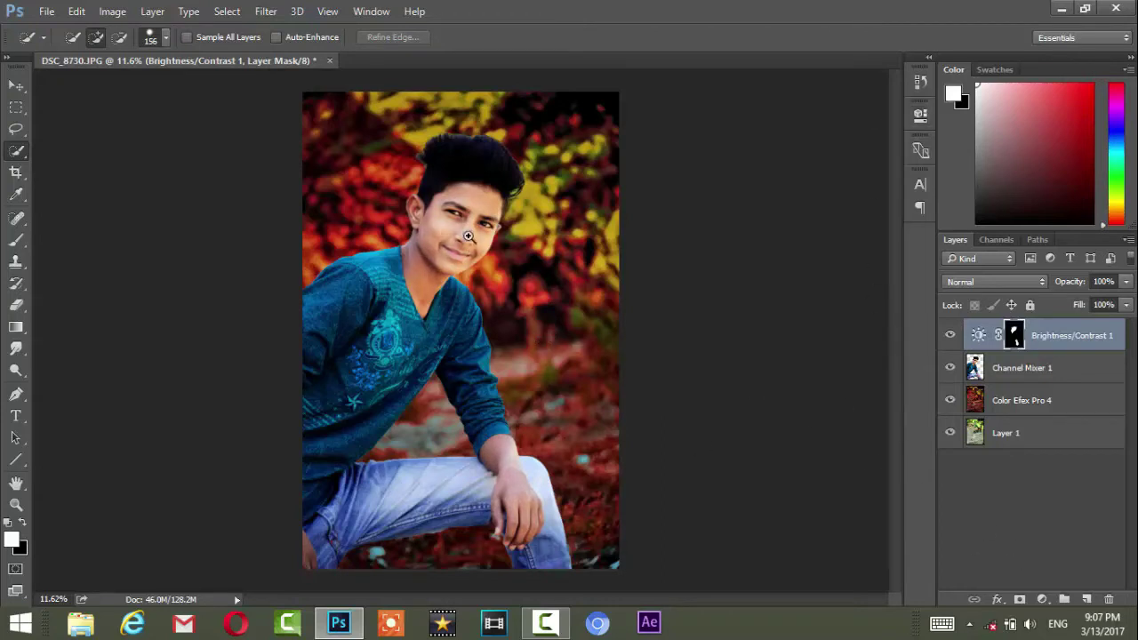
# - Merge Brightness/Contrast 1 with Channel Mixer 1 into one layer
pyautogui.scroll(4, 468, 236)
pyautogui.scroll(-2, 467, 236)
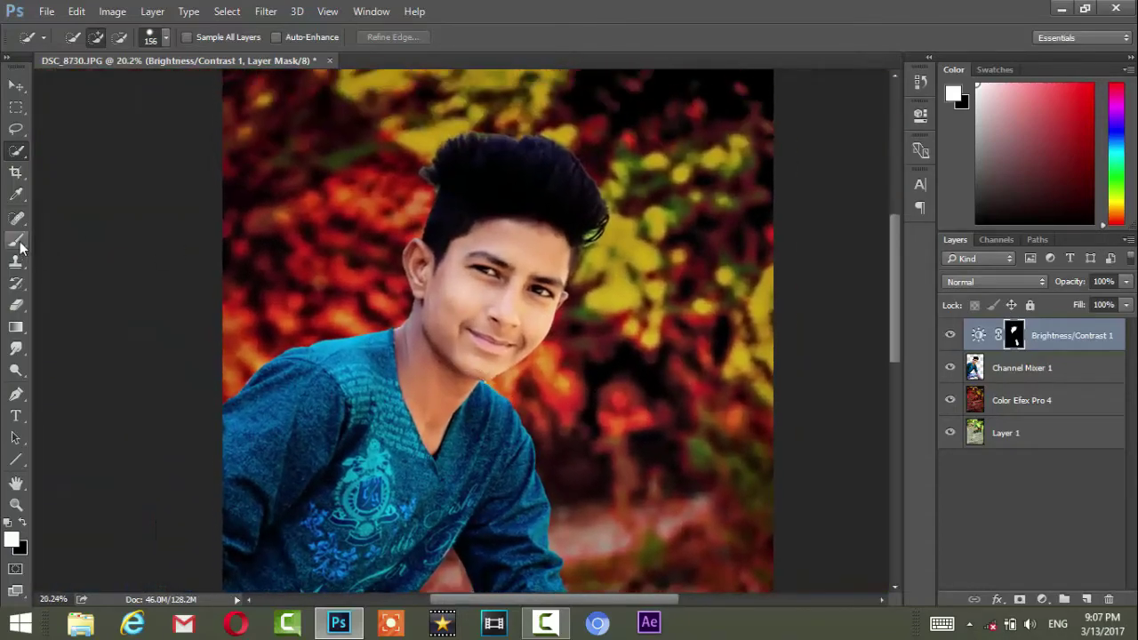
pyautogui.keyDown('ctrl'); pyautogui.click(1025, 373); pyautogui.keyUp('ctrl')
pyautogui.rightClick(1025, 369)
pyautogui.click(711, 551)
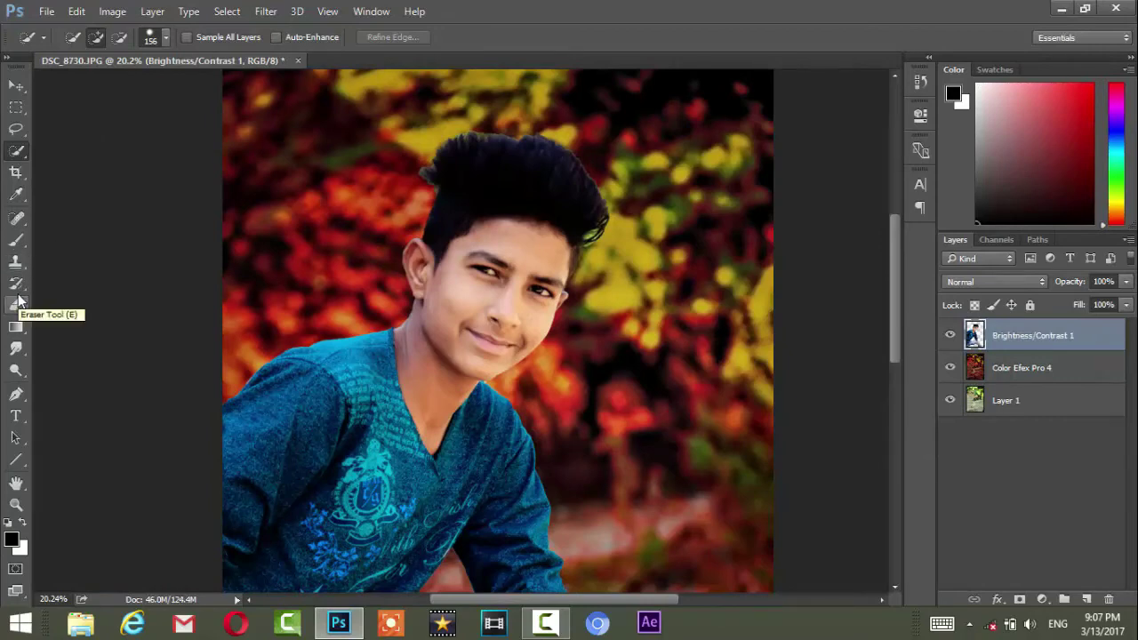
pyautogui.click(16, 348)
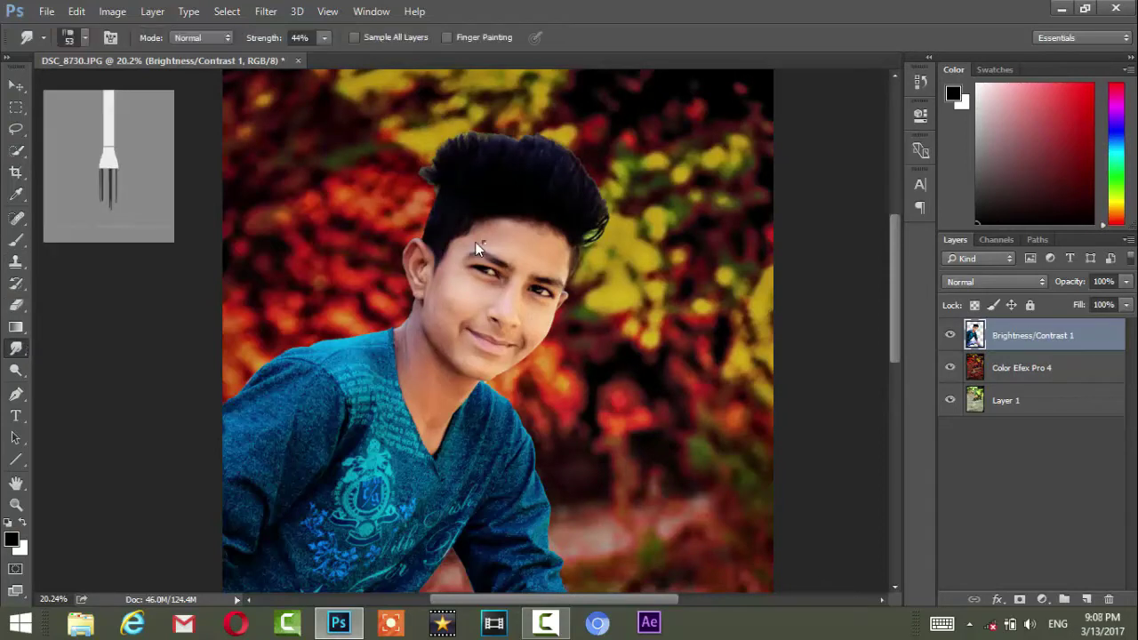
# - Give the Smudge tool a soft 55 px brush at 16% strength, zoomed on the cheek
pyautogui.rightClick(476, 249)
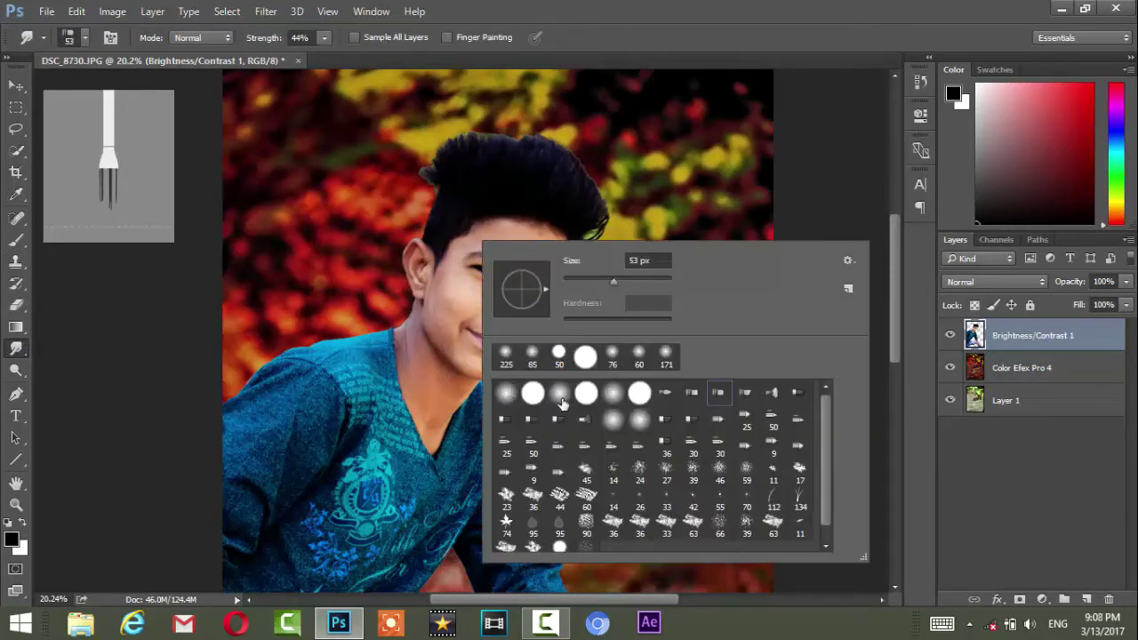
pyautogui.moveTo(828, 437); pyautogui.dragTo(824, 456)
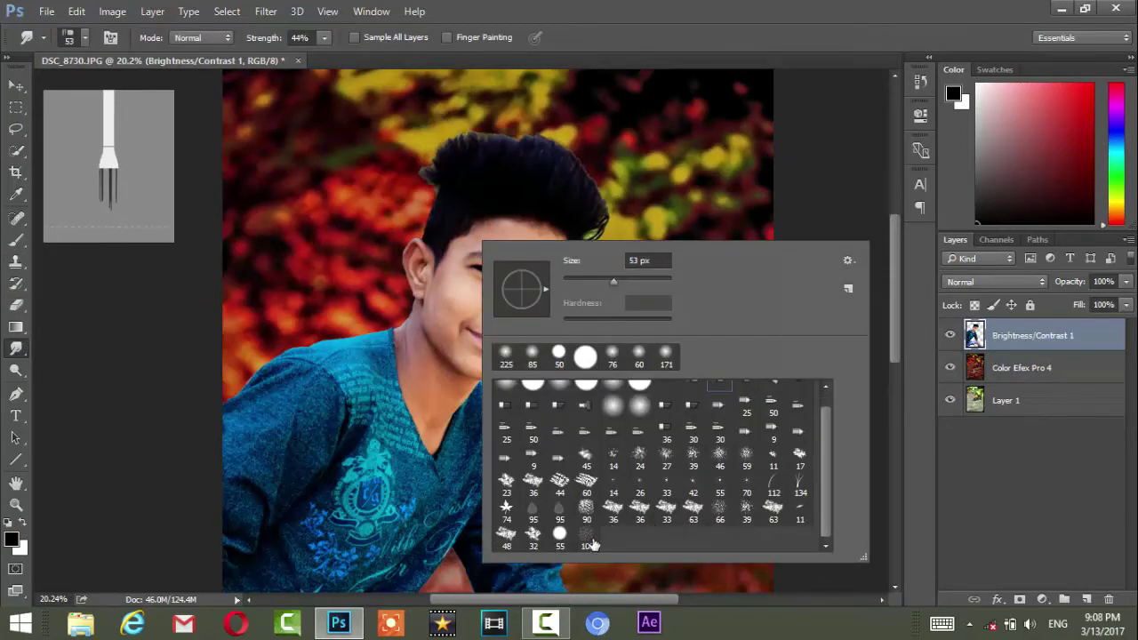
pyautogui.click(558, 535)
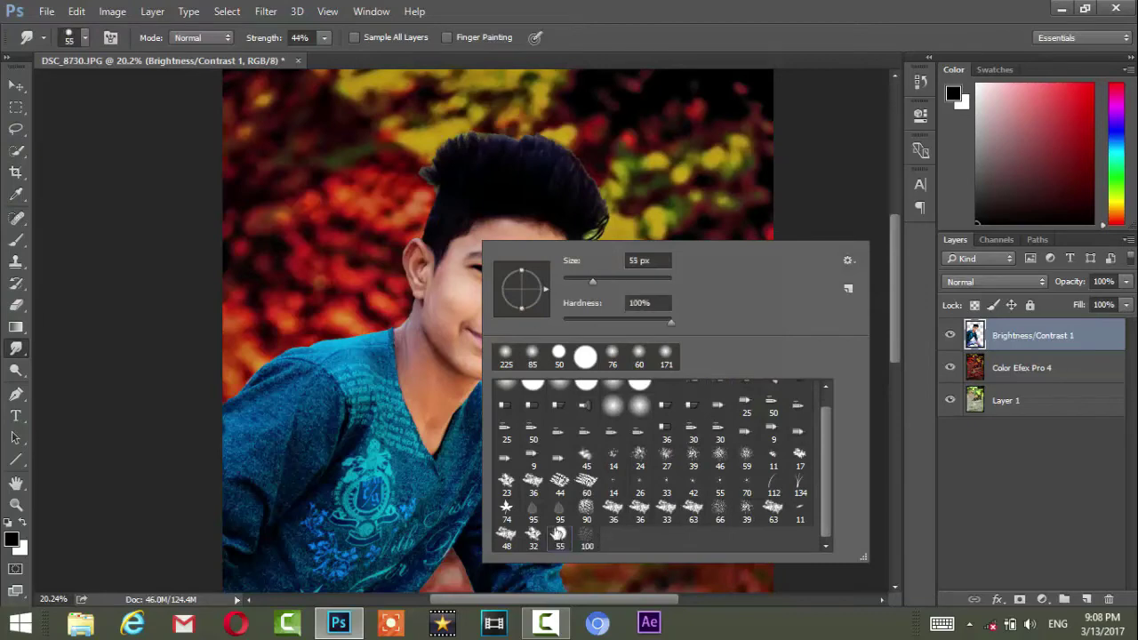
pyautogui.scroll(1, 569, 498)
pyautogui.click(437, 265)
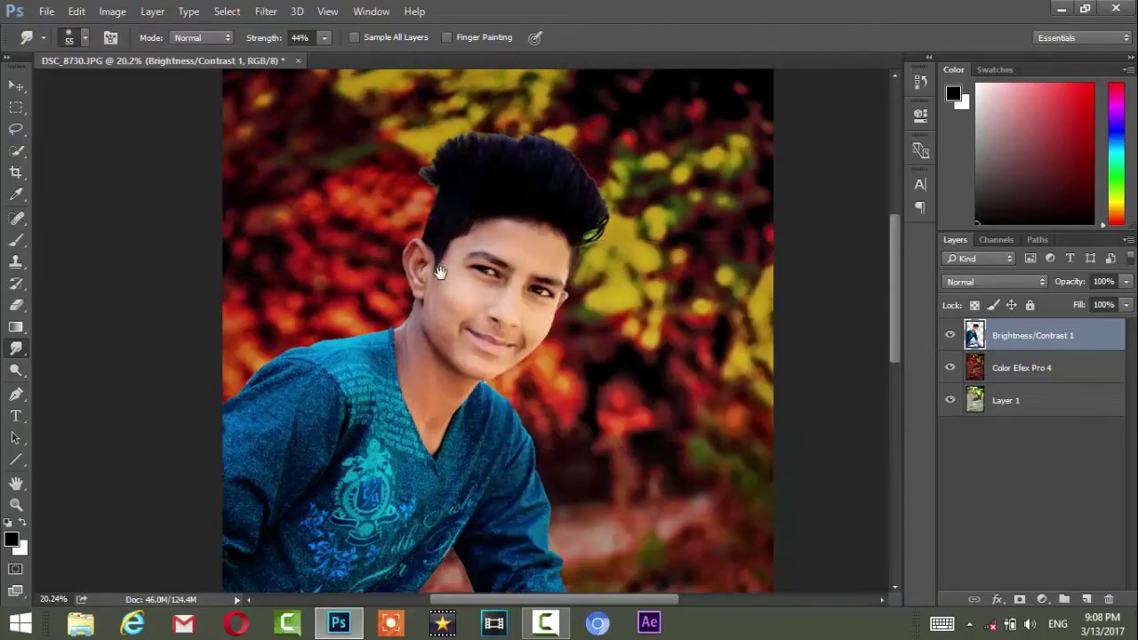
pyautogui.moveTo(448, 289); pyautogui.dragTo(531, 317)
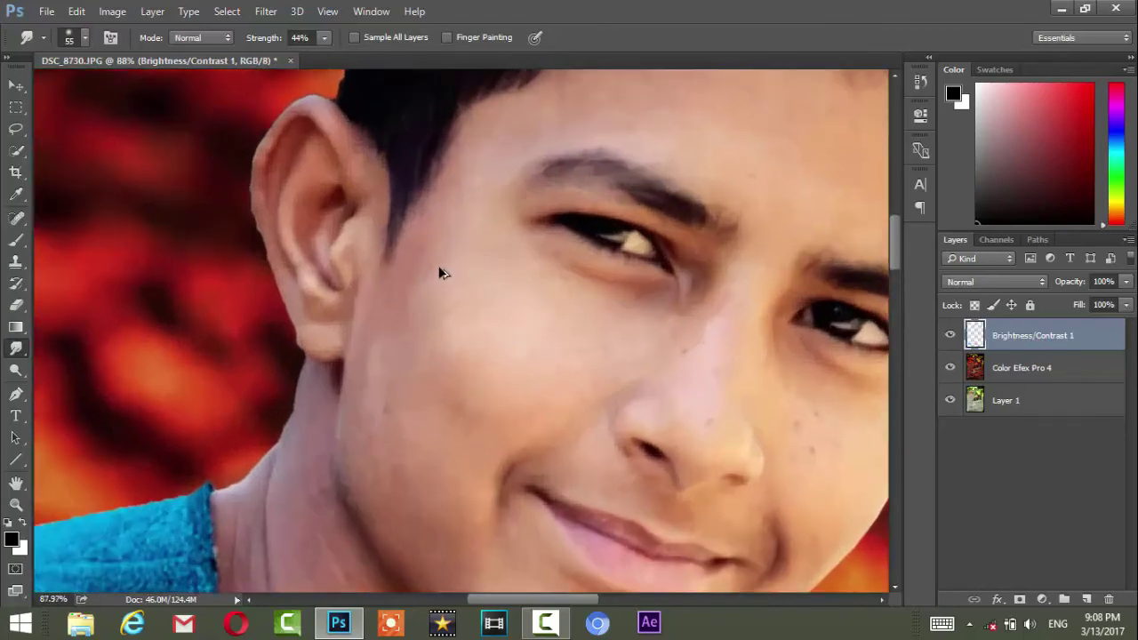
pyautogui.moveTo(308, 59); pyautogui.dragTo(300, 59)
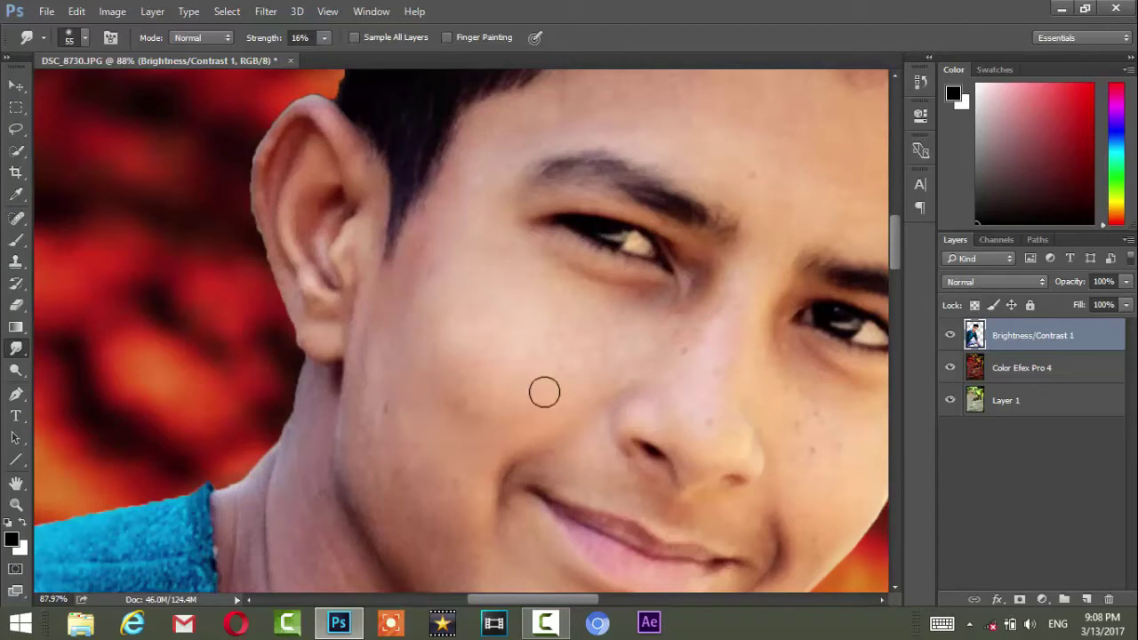
# - Enlarge the brush to 130 px and gently smudge the cheeks and forehead skin
pyautogui.hscroll(1, 589, 335)
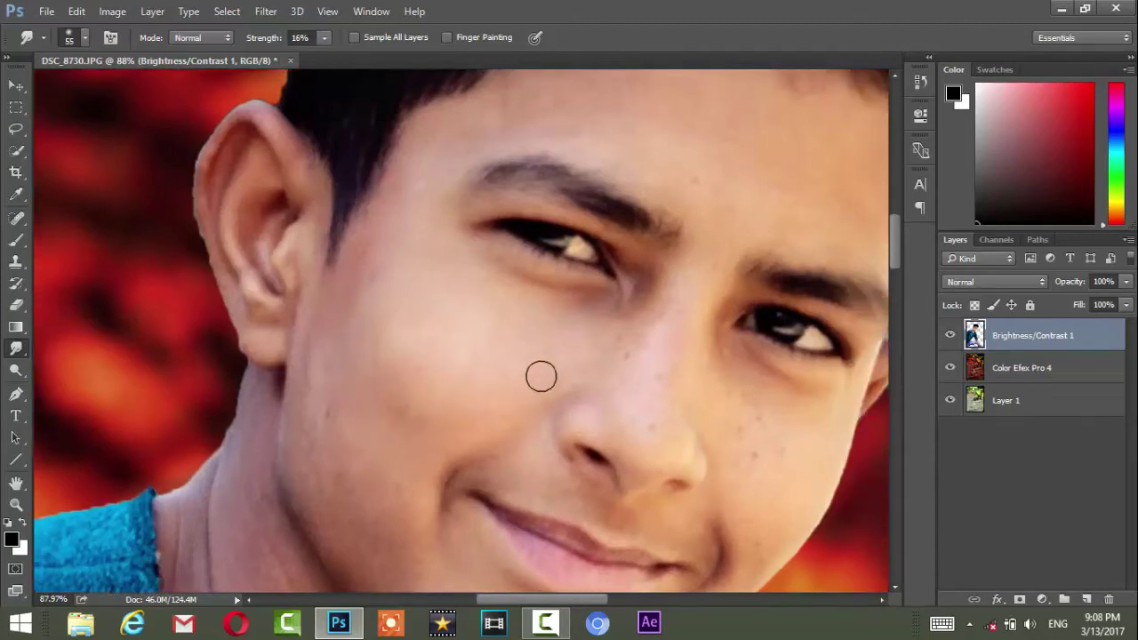
pyautogui.scroll(1, 407, 292)
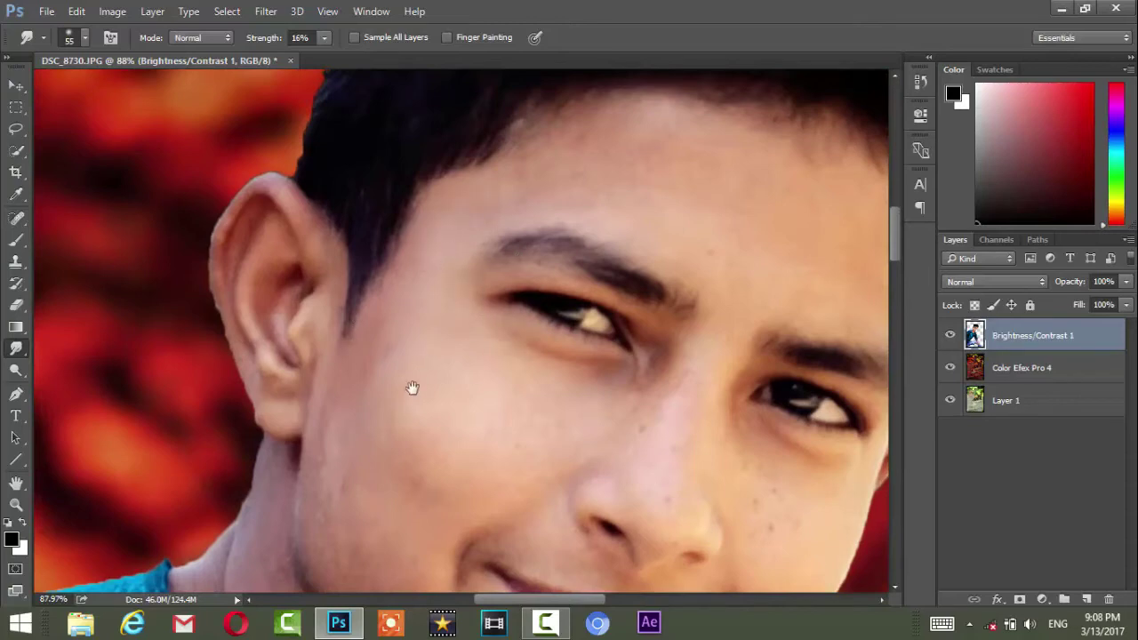
pyautogui.scroll(-1, 411, 387)
pyautogui.press(']')
pyautogui.press(']')
pyautogui.press(']')
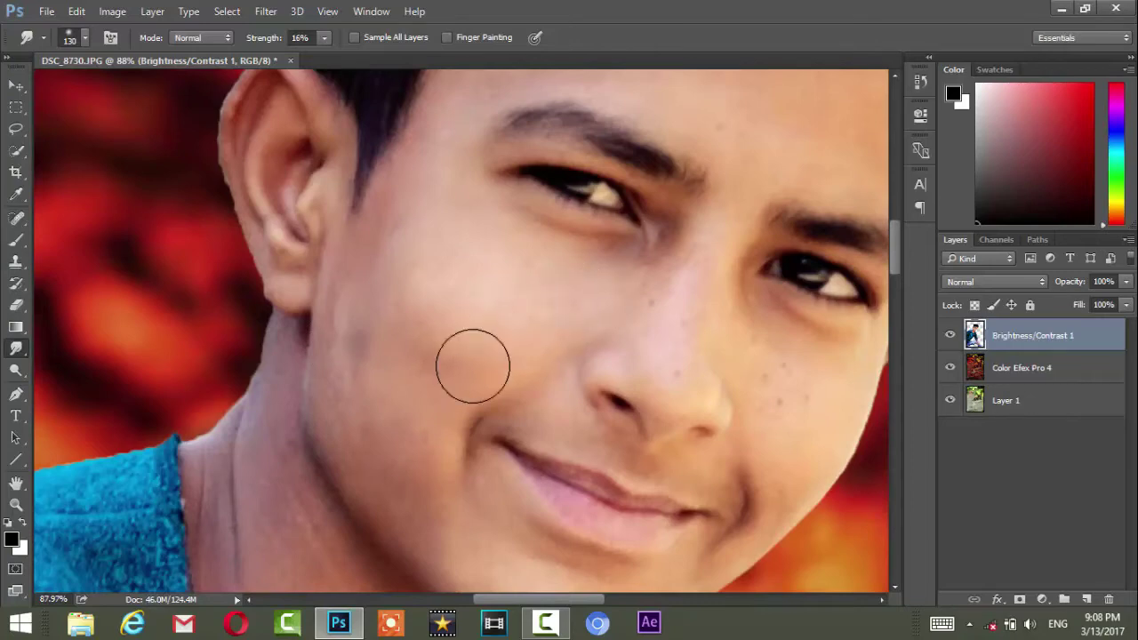
pyautogui.scroll(2, 498, 302)
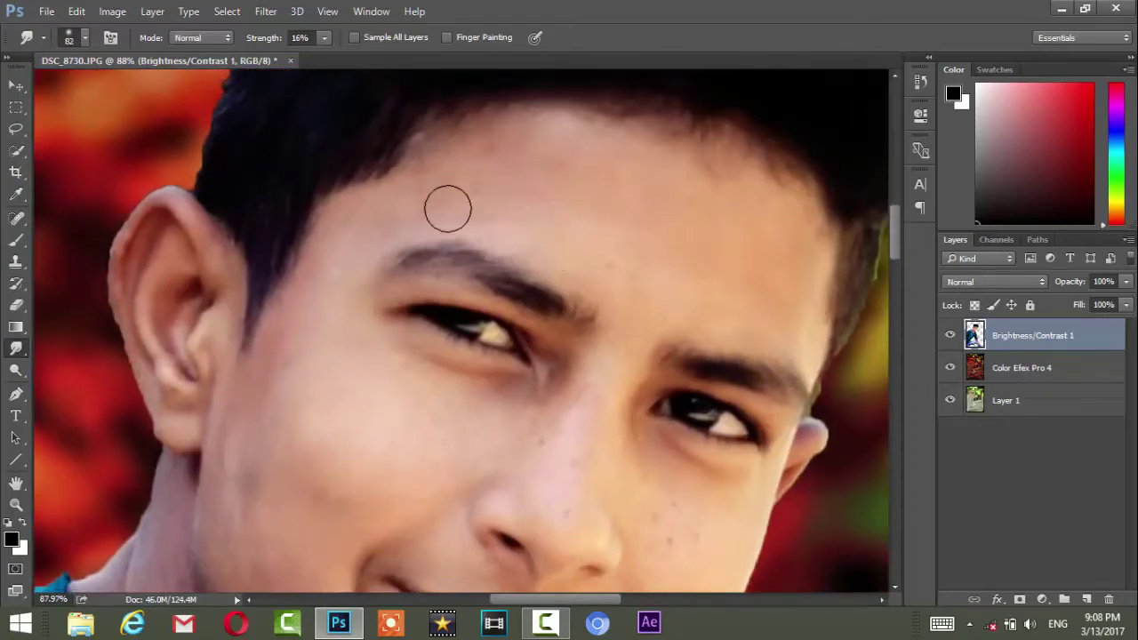
pyautogui.scroll(-3, 689, 331)
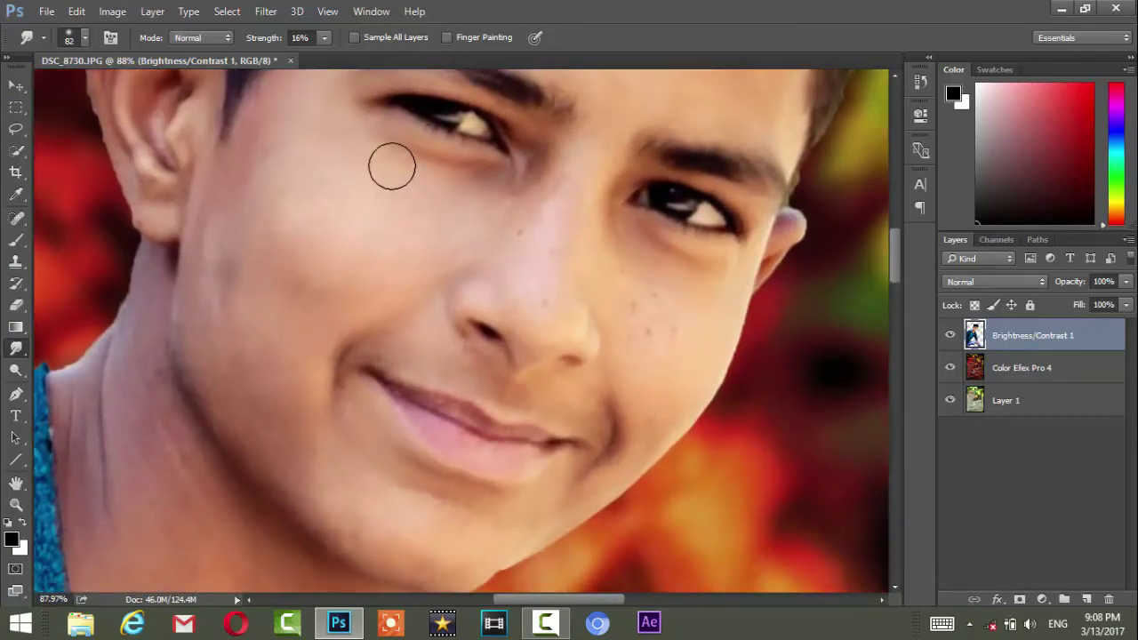
pyautogui.scroll(-2, 338, 381)
pyautogui.hscroll(-2, 337, 382)
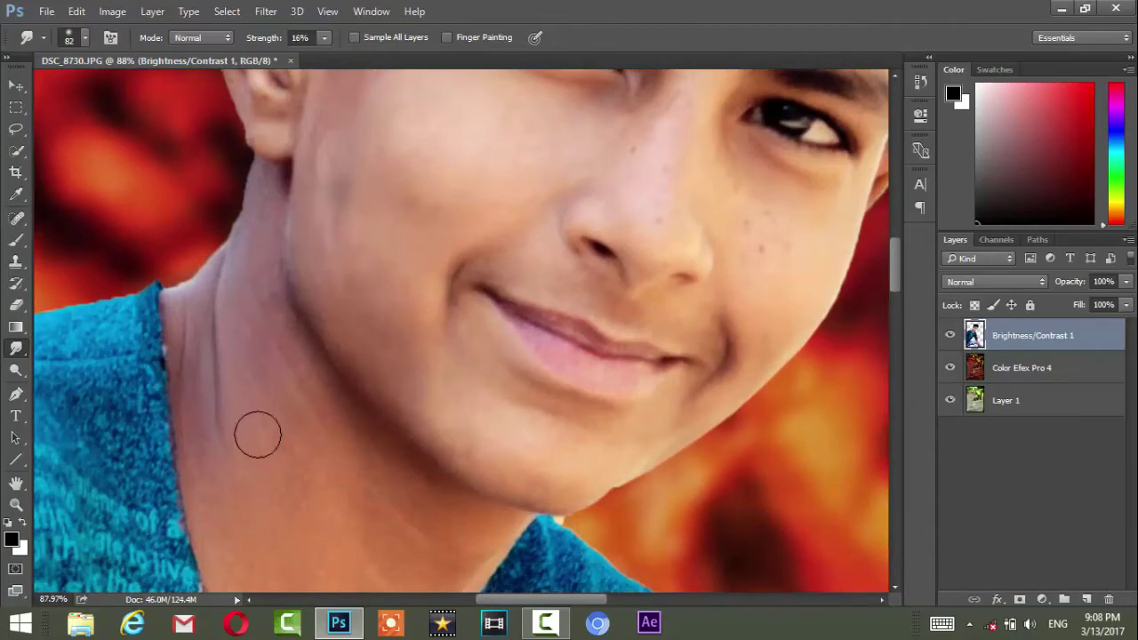
pyautogui.scroll(-2, 254, 386)
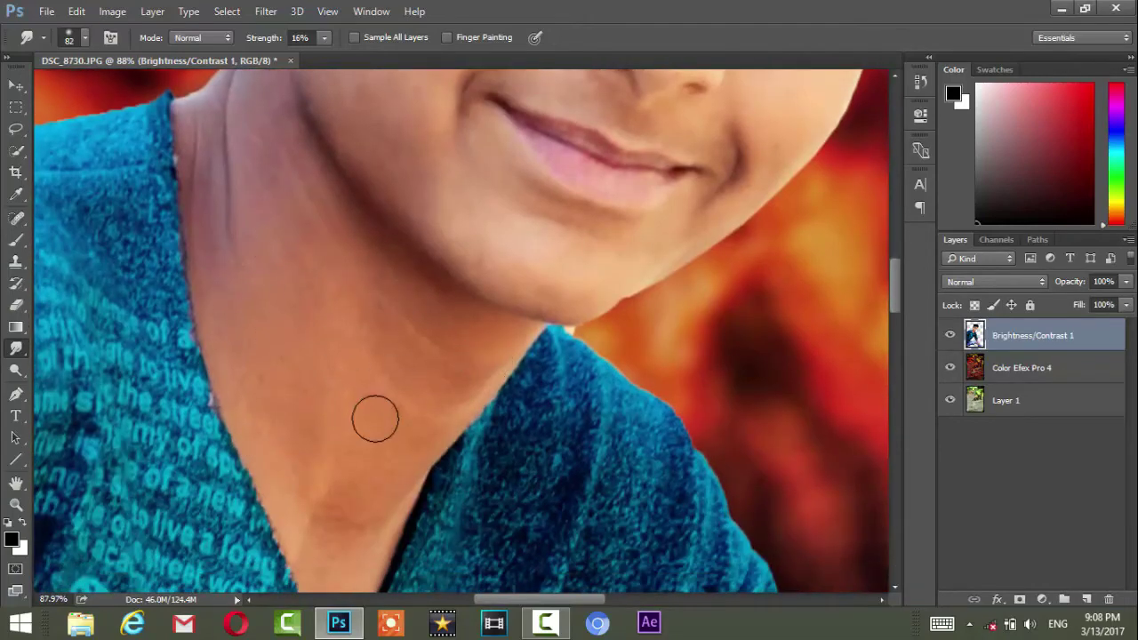
pyautogui.scroll(2, 374, 413)
pyautogui.hscroll(2, 374, 414)
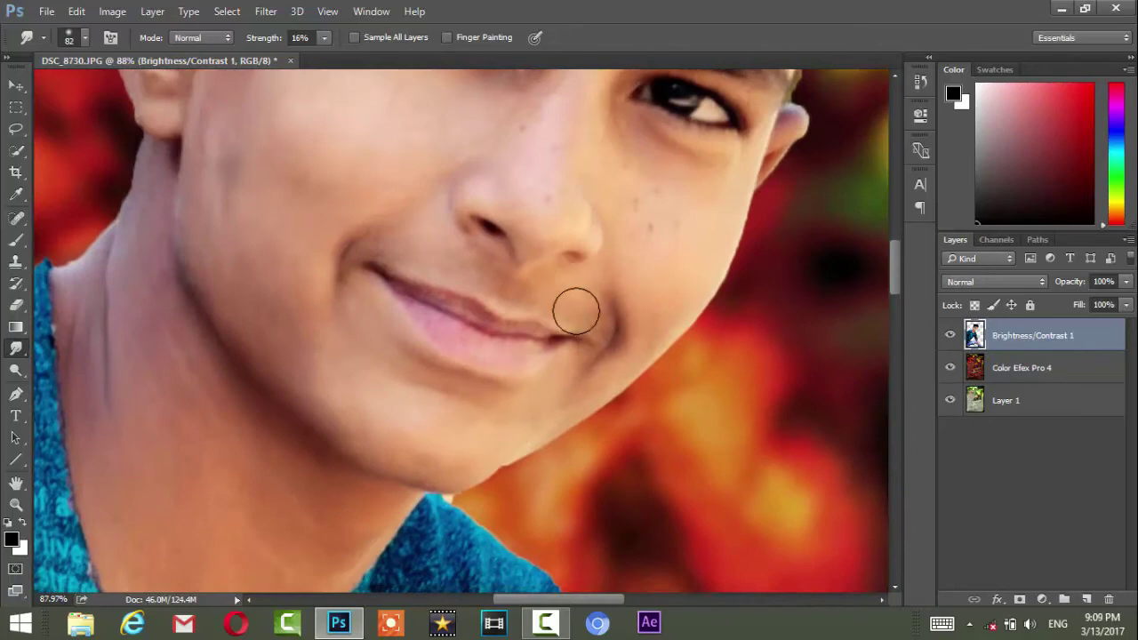
pyautogui.scroll(2, 409, 293)
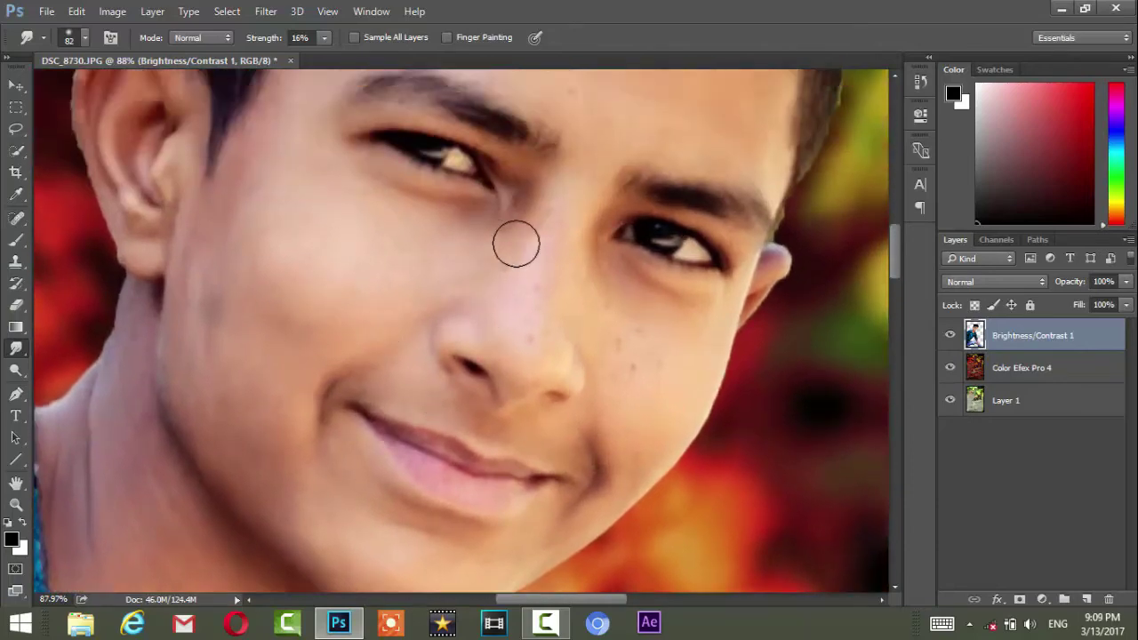
pyautogui.scroll(2, 632, 354)
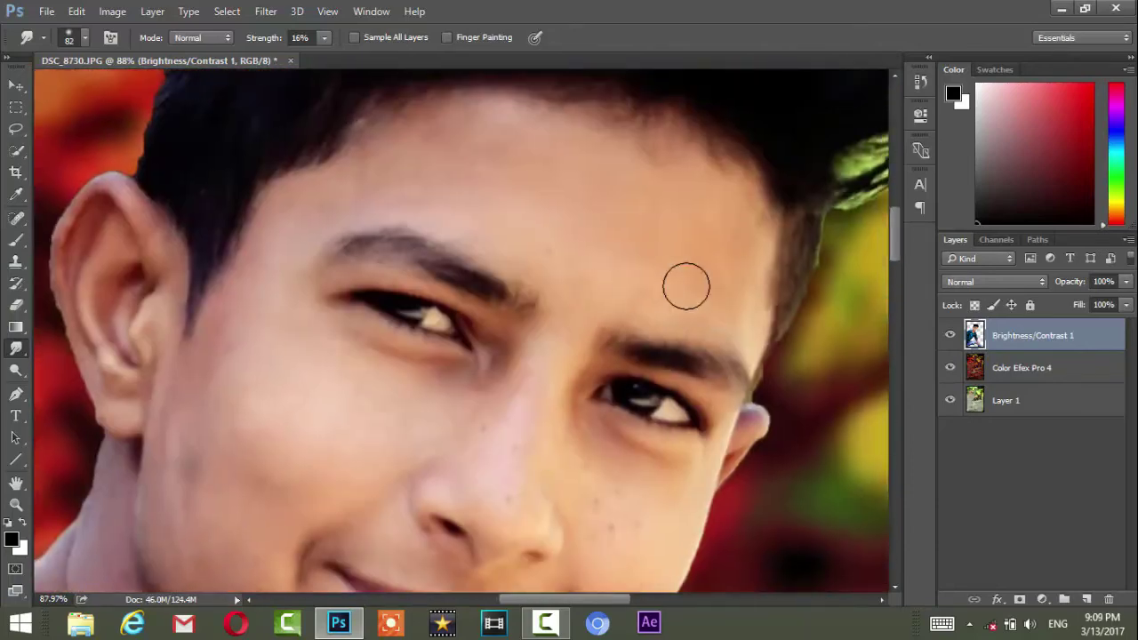
pyautogui.scroll(1, 685, 285)
pyautogui.scroll(1, 676, 329)
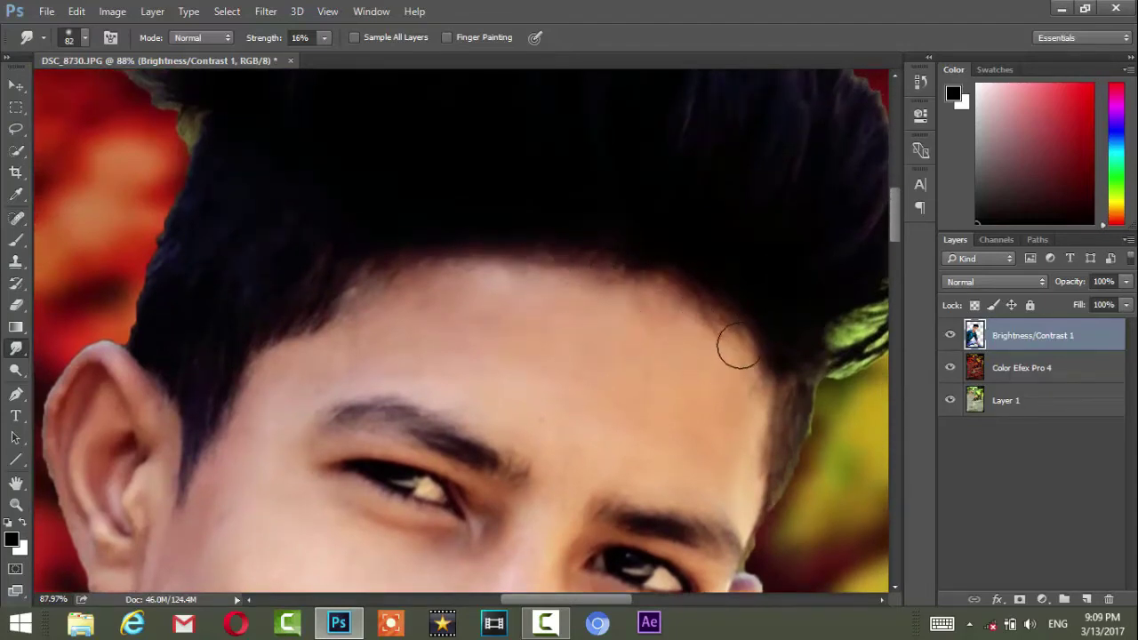
# - Smudge along the hairline and neck, then view the whole head again
pyautogui.moveTo(532, 346); pyautogui.dragTo(553, 373)
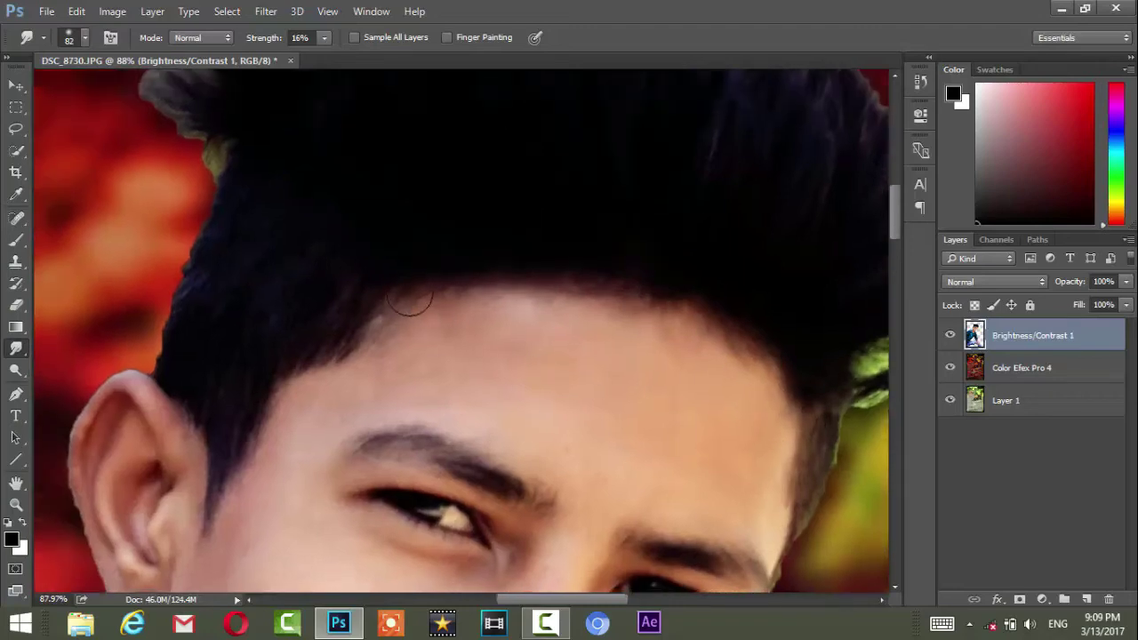
pyautogui.scroll(-2, 463, 360)
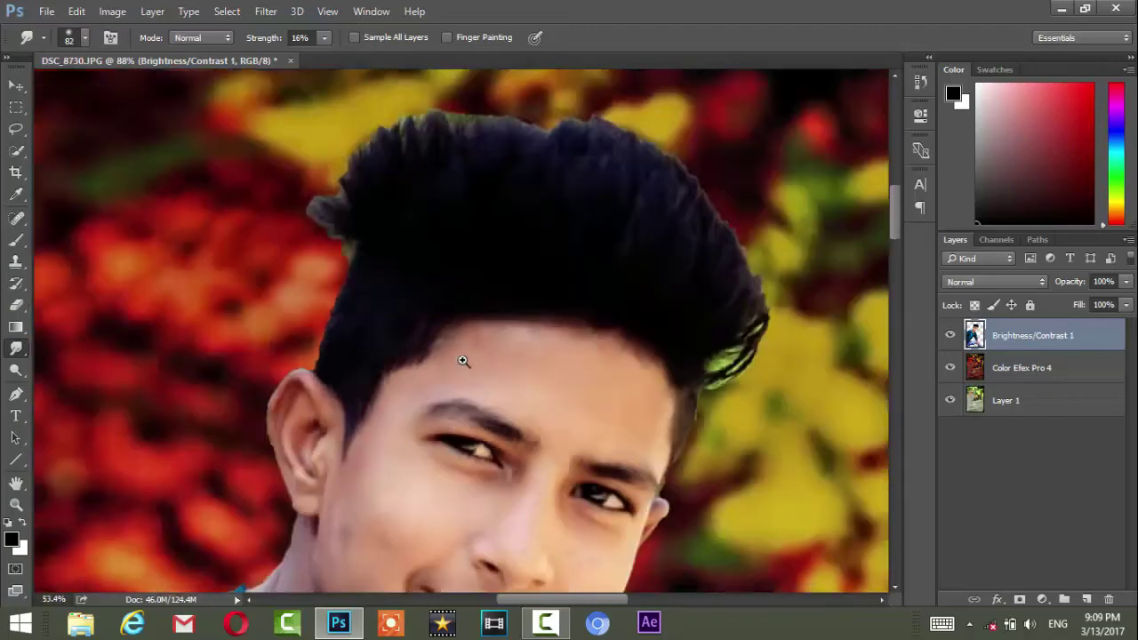
pyautogui.scroll(-1, 462, 360)
pyautogui.scroll(3, 467, 356)
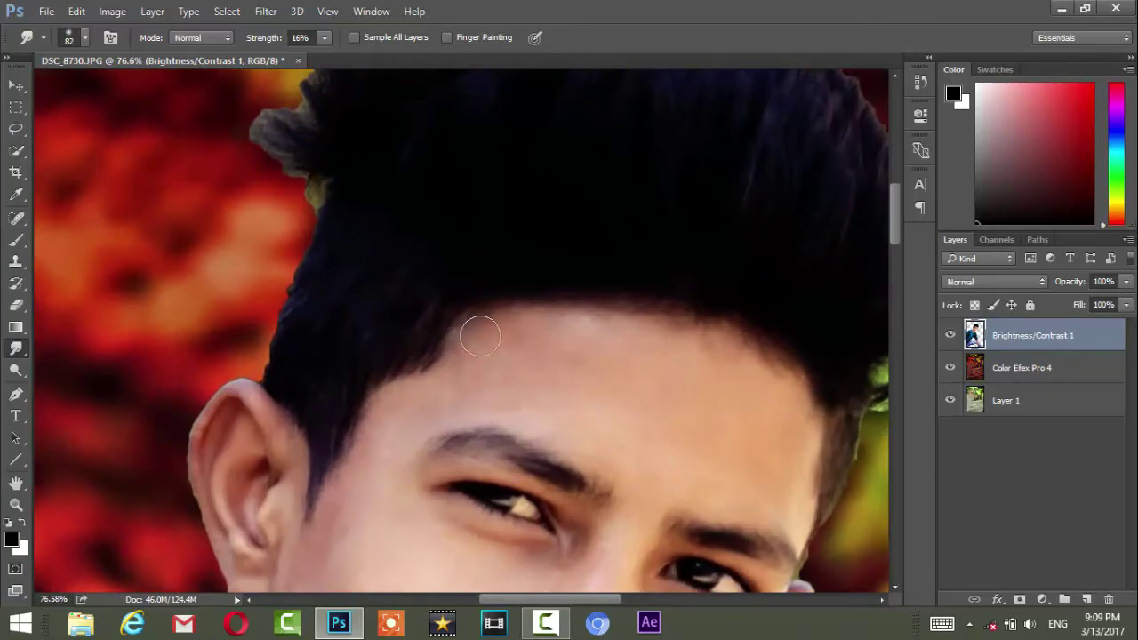
pyautogui.scroll(-2, 480, 336)
pyautogui.moveTo(459, 373); pyautogui.dragTo(436, 345)
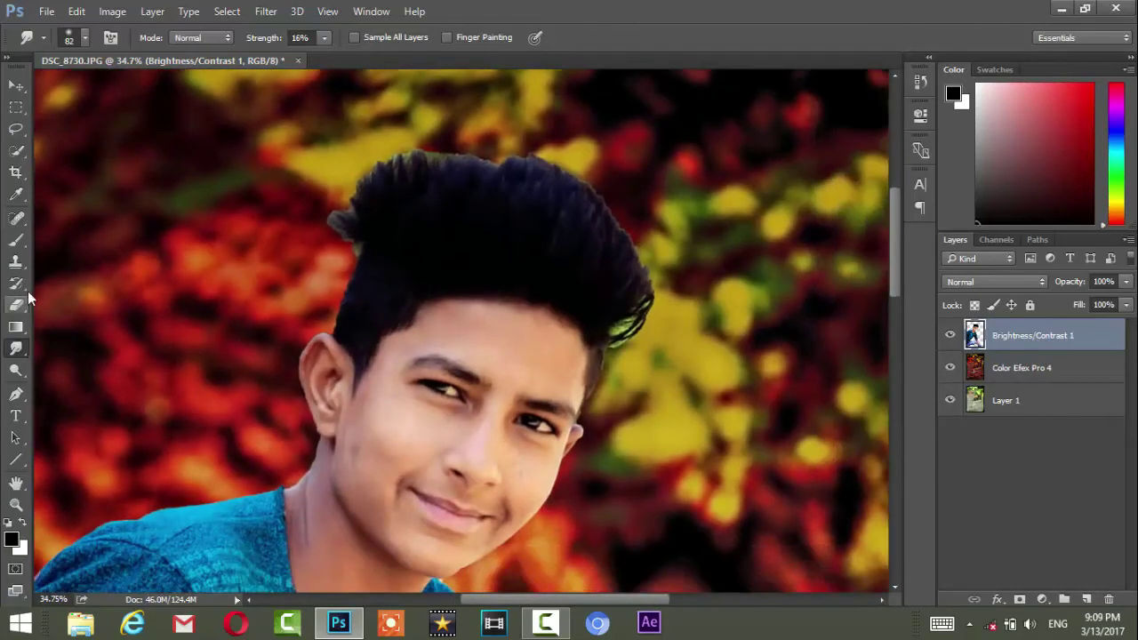
pyautogui.scroll(3, 424, 428)
# - Sample the cheek's skin tone and paint a light stroke down onto the ear
pyautogui.click(16, 240)
pyautogui.keyDown('alt'); pyautogui.click(363, 447); pyautogui.keyUp('alt')
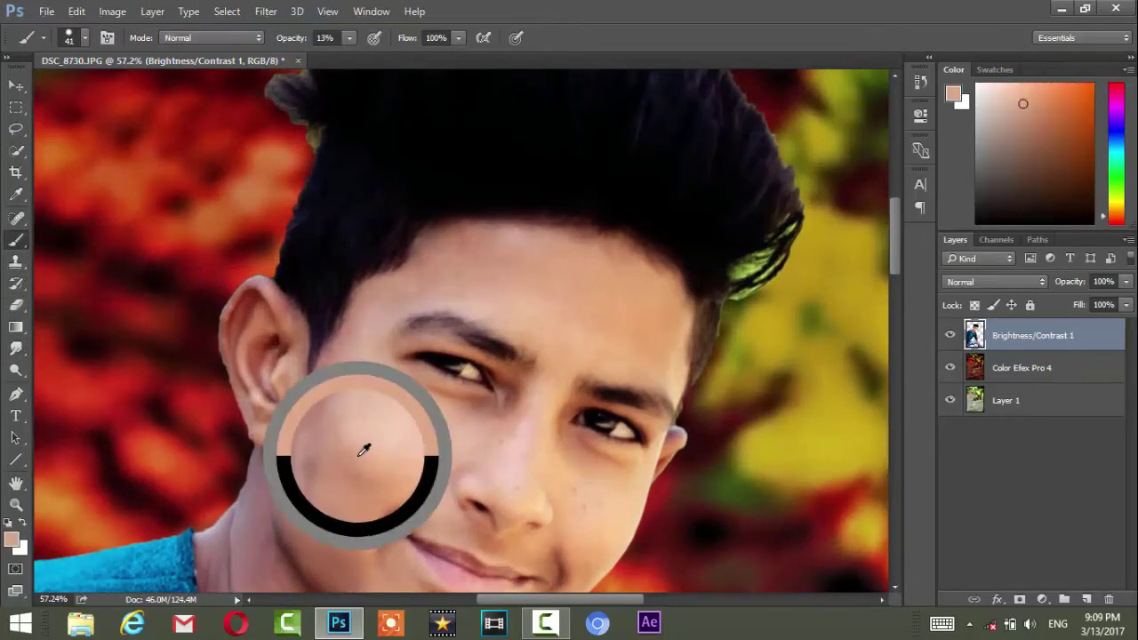
pyautogui.scroll(3, 389, 439)
pyautogui.scroll(-2, 383, 294)
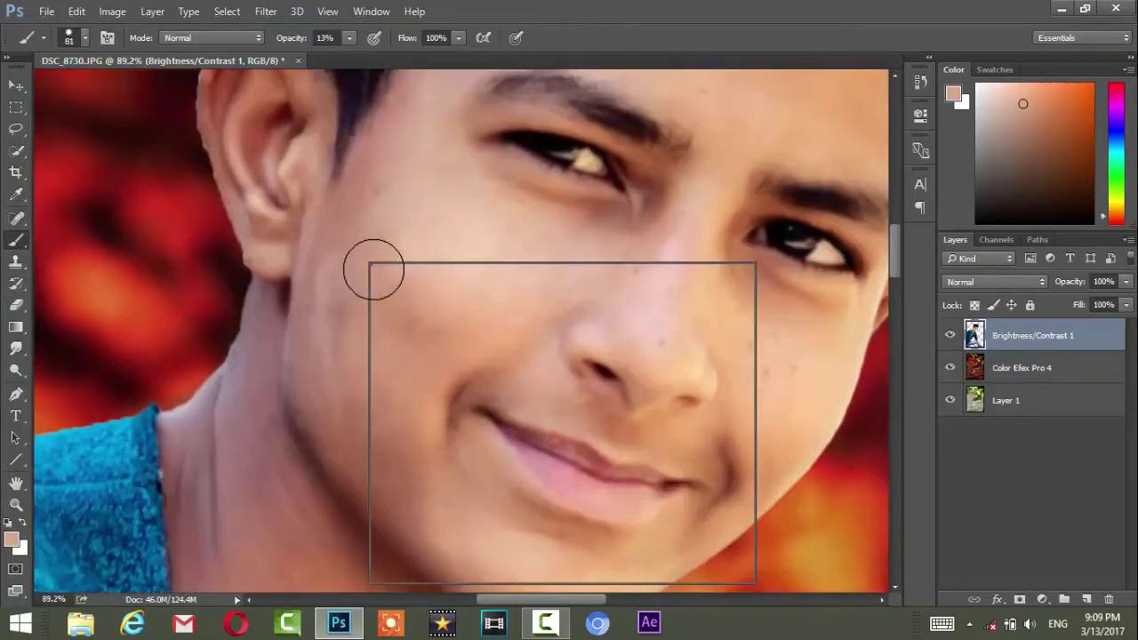
pyautogui.rightClick(370, 261)
pyautogui.click(365, 239)
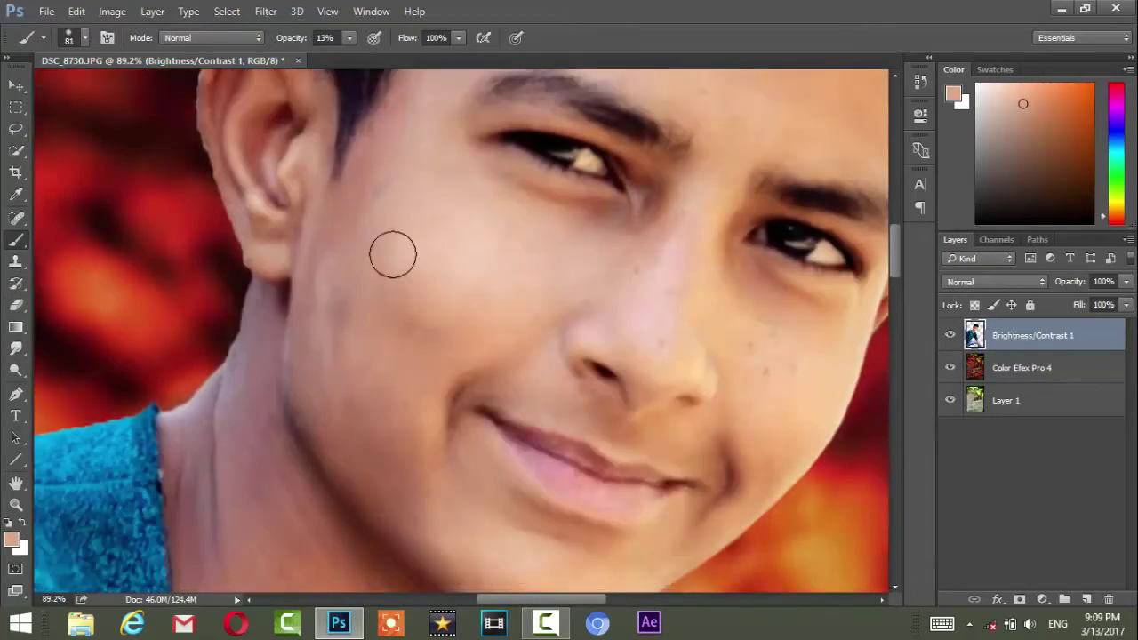
pyautogui.scroll(-2, 396, 256)
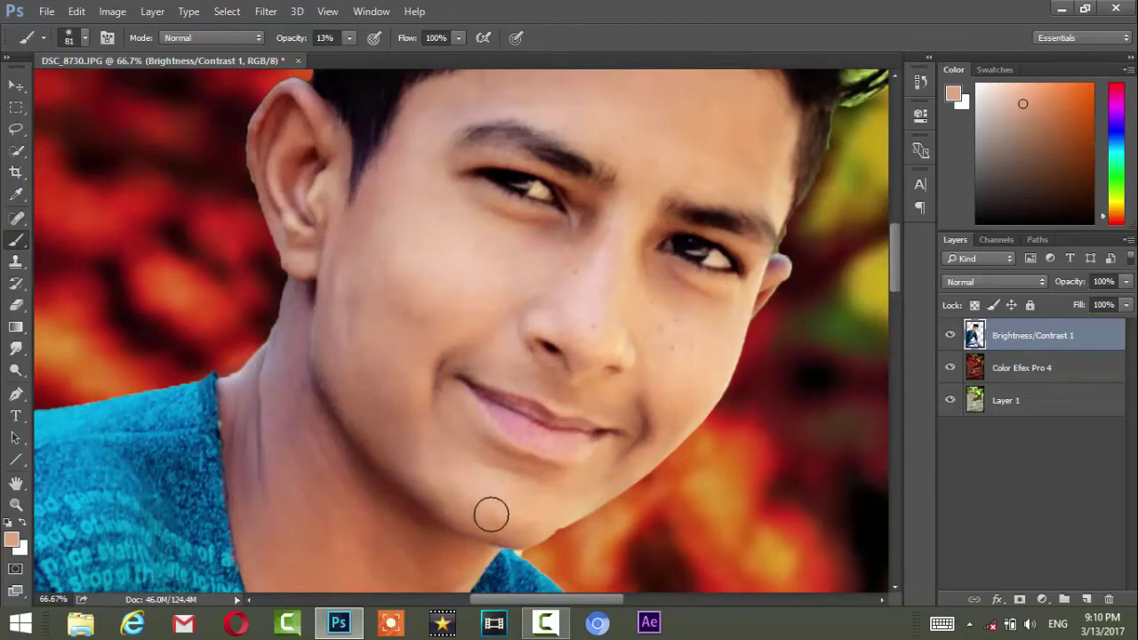
pyautogui.moveTo(325, 107)
pyautogui.mouseDown()
pyautogui.moveTo(272, 187)
pyautogui.moveTo(275, 410)
pyautogui.mouseUp()
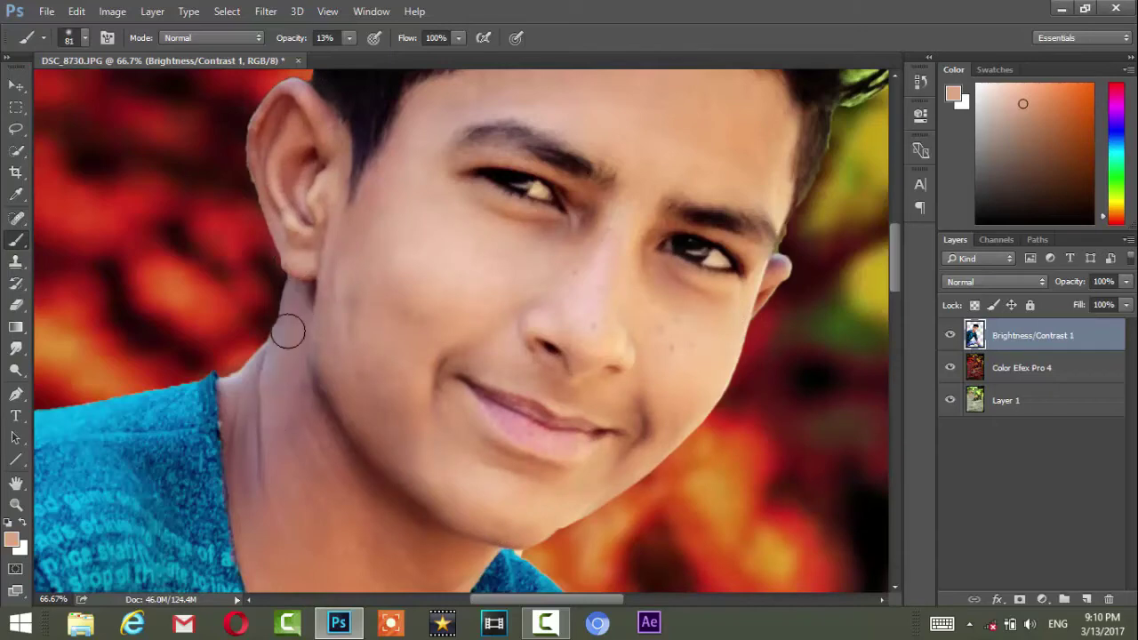
# - Enlarge the brush to 37 px and paint light skin tone over the temple, cheeks and jaw
pyautogui.moveTo(382, 516)
pyautogui.mouseDown()
pyautogui.moveTo(372, 324)
pyautogui.moveTo(314, 344)
pyautogui.mouseUp()
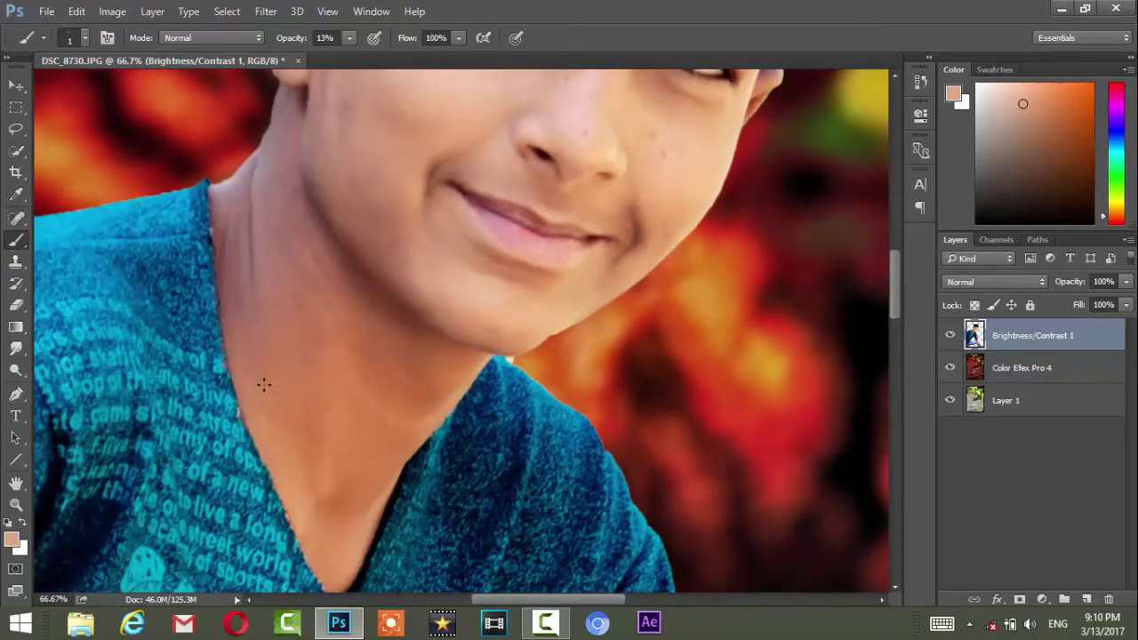
pyautogui.moveTo(251, 338); pyautogui.dragTo(270, 336)
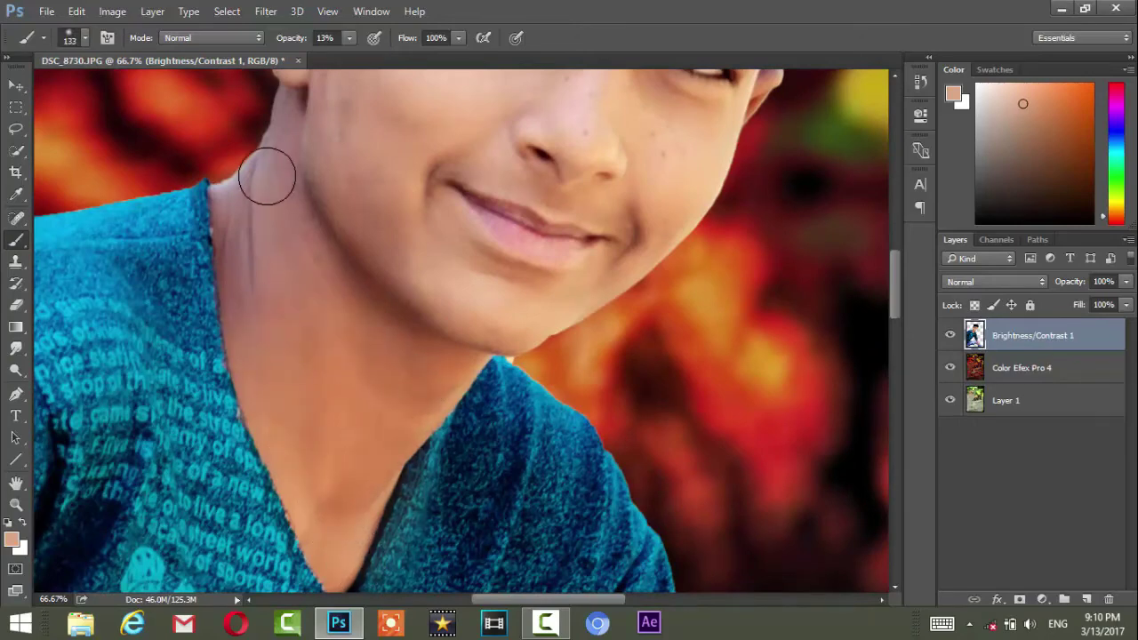
pyautogui.moveTo(343, 254); pyautogui.dragTo(241, 531)
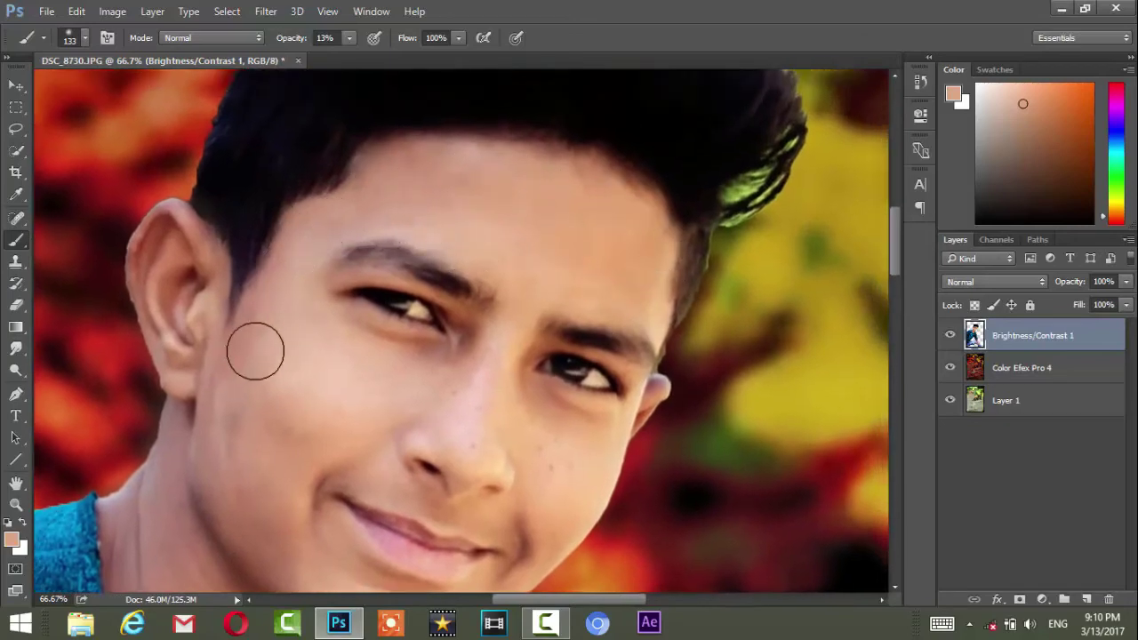
pyautogui.moveTo(583, 484); pyautogui.dragTo(565, 301)
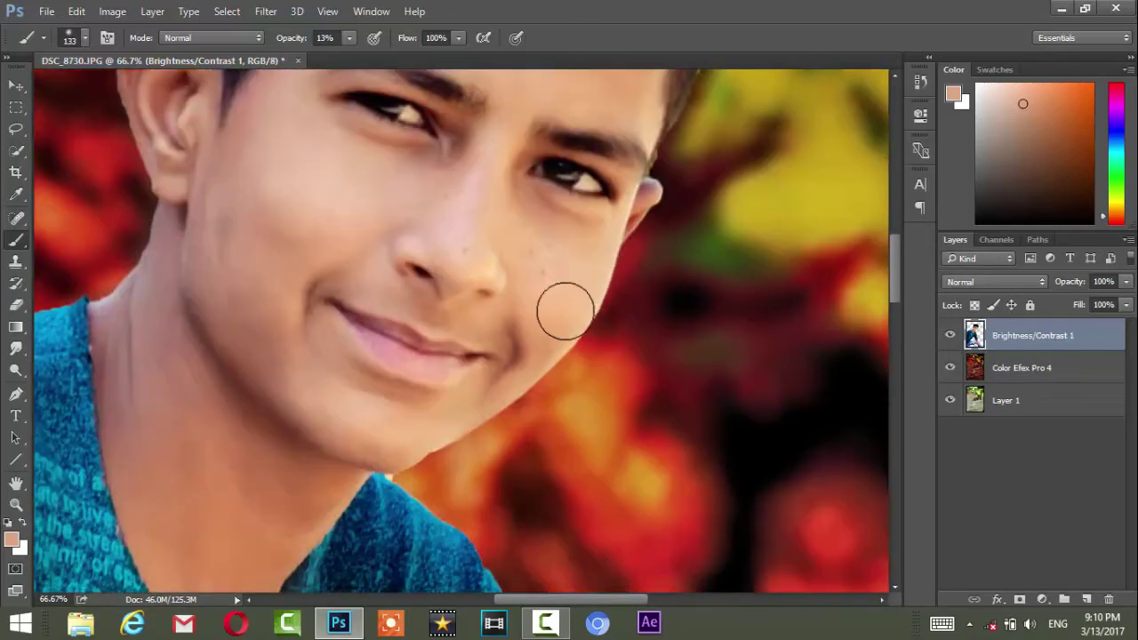
pyautogui.scroll(-3, 564, 302)
pyautogui.scroll(3, 507, 368)
pyautogui.scroll(2, 437, 360)
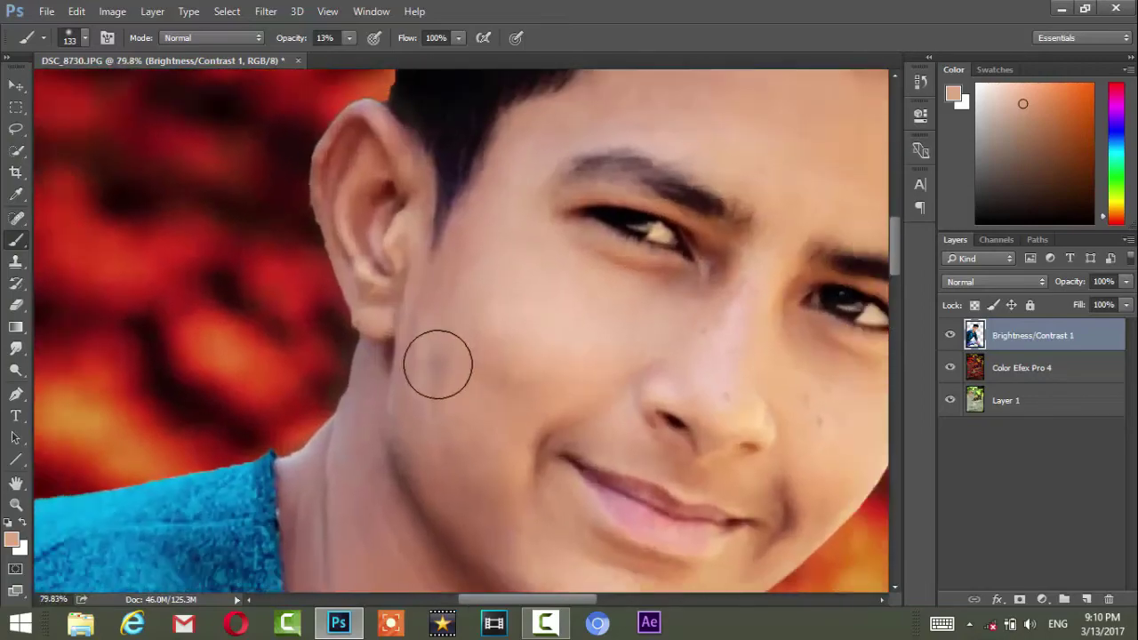
pyautogui.scroll(-1, 490, 334)
pyautogui.scroll(-2, 490, 333)
pyautogui.scroll(2, 483, 337)
pyautogui.scroll(1, 482, 338)
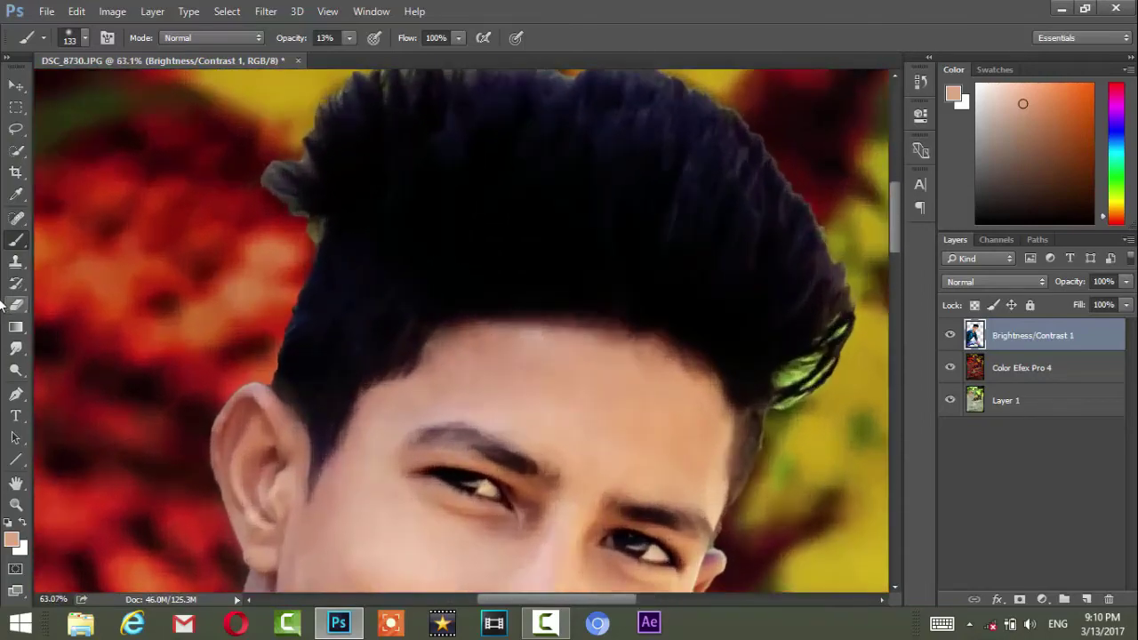
pyautogui.click(17, 351)
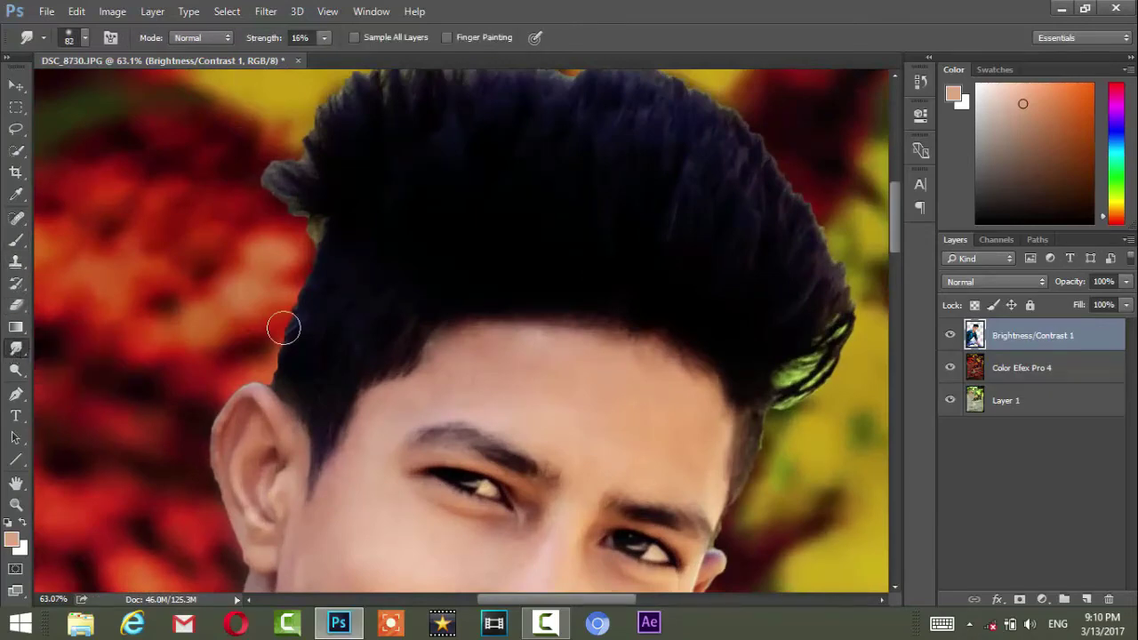
# - Choose a bristle brush tip for the Smudge tool and bring the upper-right hair into view
pyautogui.rightClick(283, 328)
pyautogui.click(528, 440)
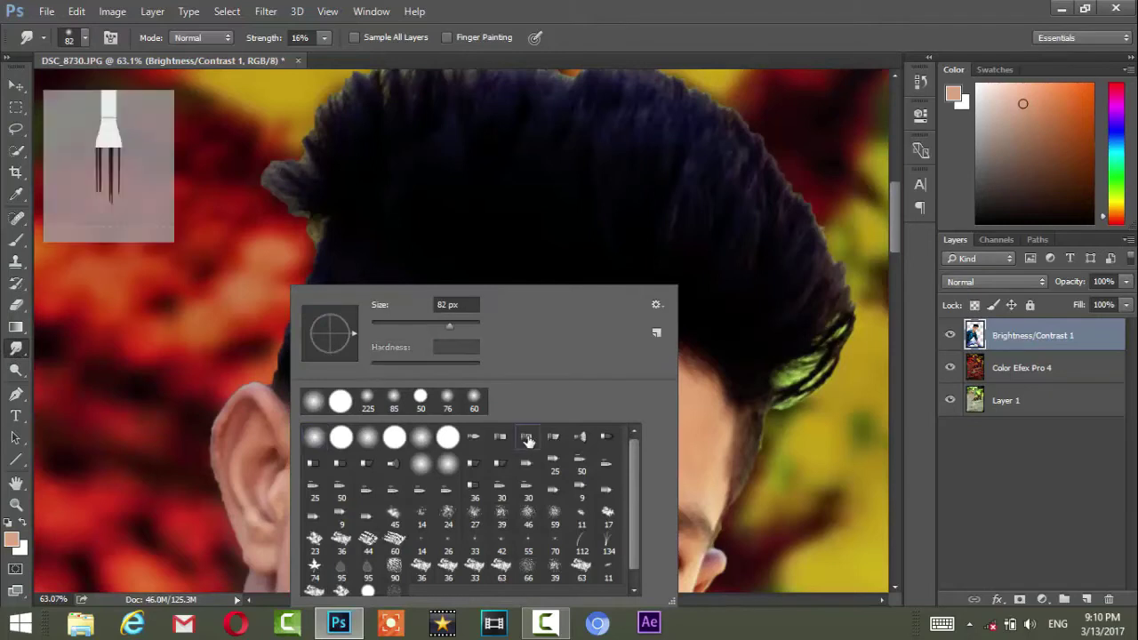
pyautogui.click(306, 231)
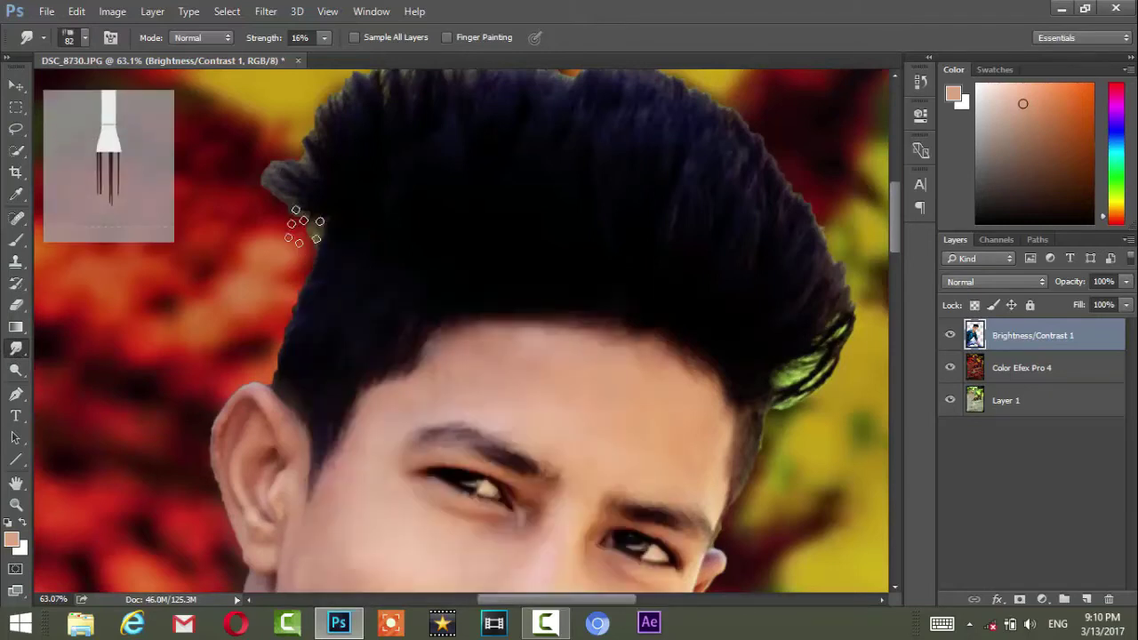
pyautogui.moveTo(436, 286); pyautogui.dragTo(302, 351)
pyautogui.moveTo(539, 454); pyautogui.dragTo(513, 399)
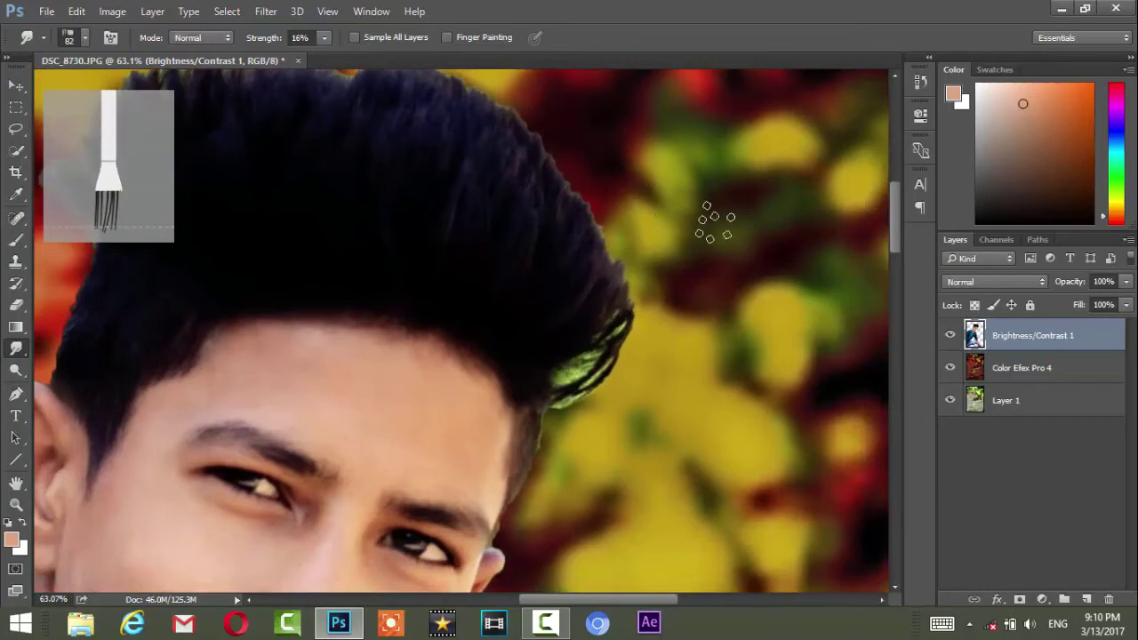
# - Smudge the upper-right hair edge upward into wispy strands, raising strength to 63%
pyautogui.moveTo(344, 60); pyautogui.dragTo(354, 55)
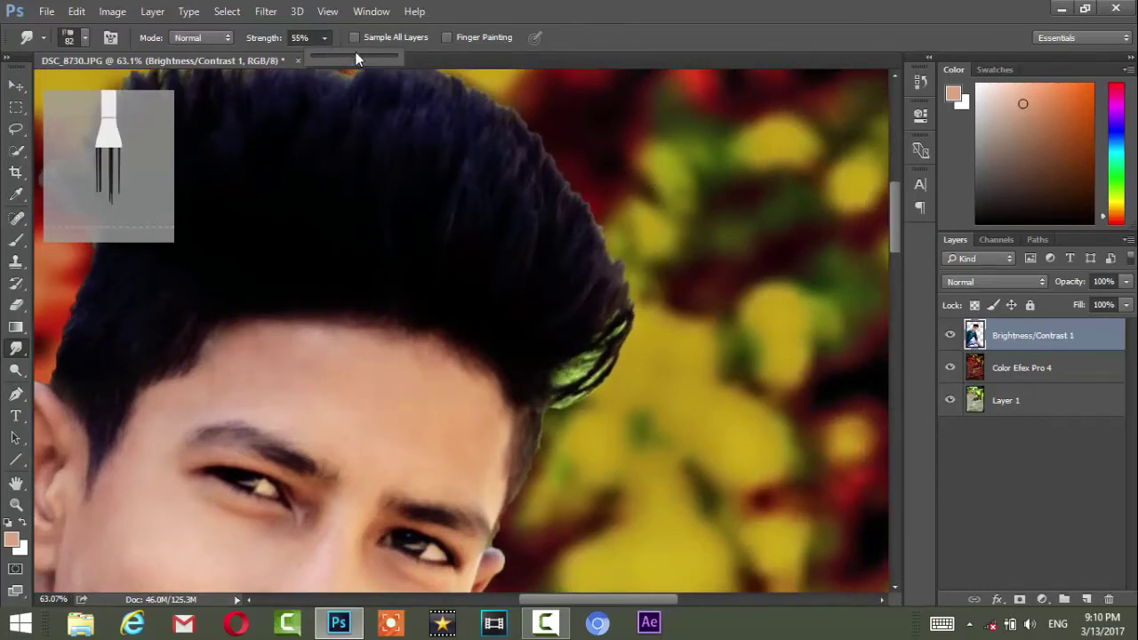
pyautogui.moveTo(637, 196)
pyautogui.mouseDown()
pyautogui.moveTo(546, 376)
pyautogui.moveTo(612, 183)
pyautogui.moveTo(631, 234)
pyautogui.mouseUp()
pyautogui.moveTo(599, 330); pyautogui.dragTo(627, 298)
pyautogui.moveTo(548, 394); pyautogui.dragTo(592, 166)
pyautogui.moveTo(613, 305)
pyautogui.mouseDown()
pyautogui.moveTo(618, 182)
pyautogui.moveTo(652, 190)
pyautogui.mouseUp()
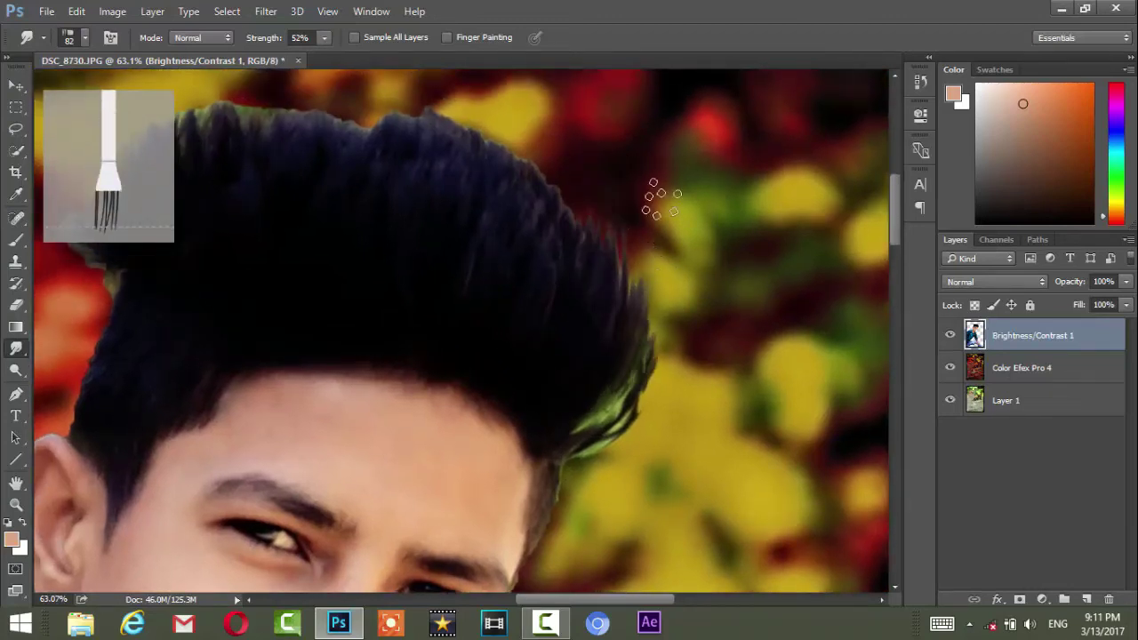
pyautogui.moveTo(333, 57); pyautogui.dragTo(336, 57)
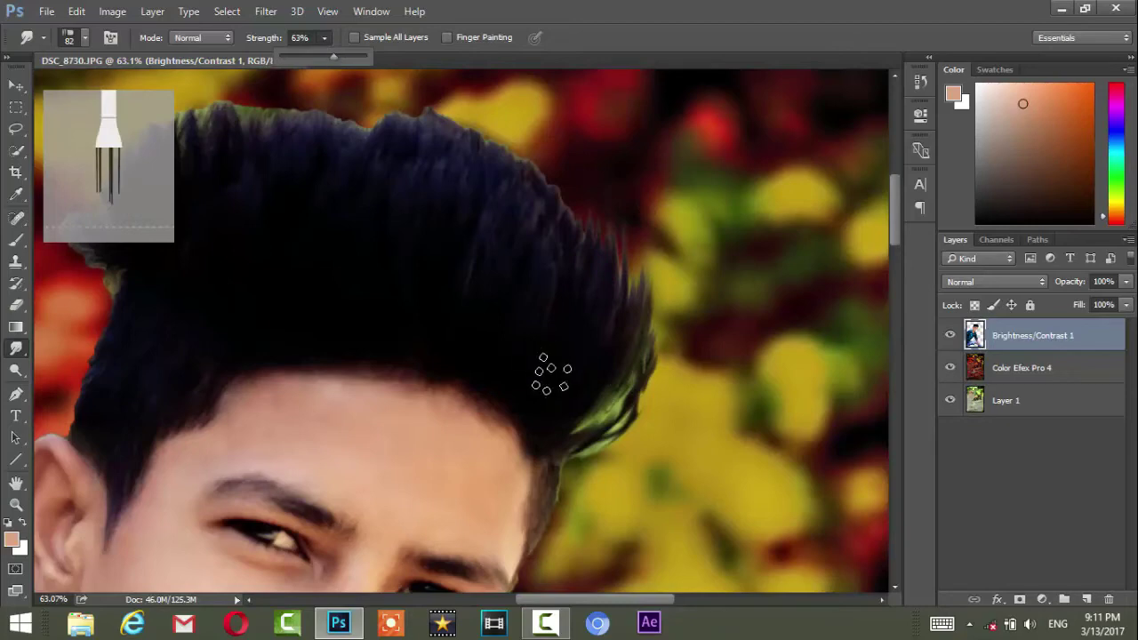
pyautogui.moveTo(394, 292); pyautogui.dragTo(487, 324)
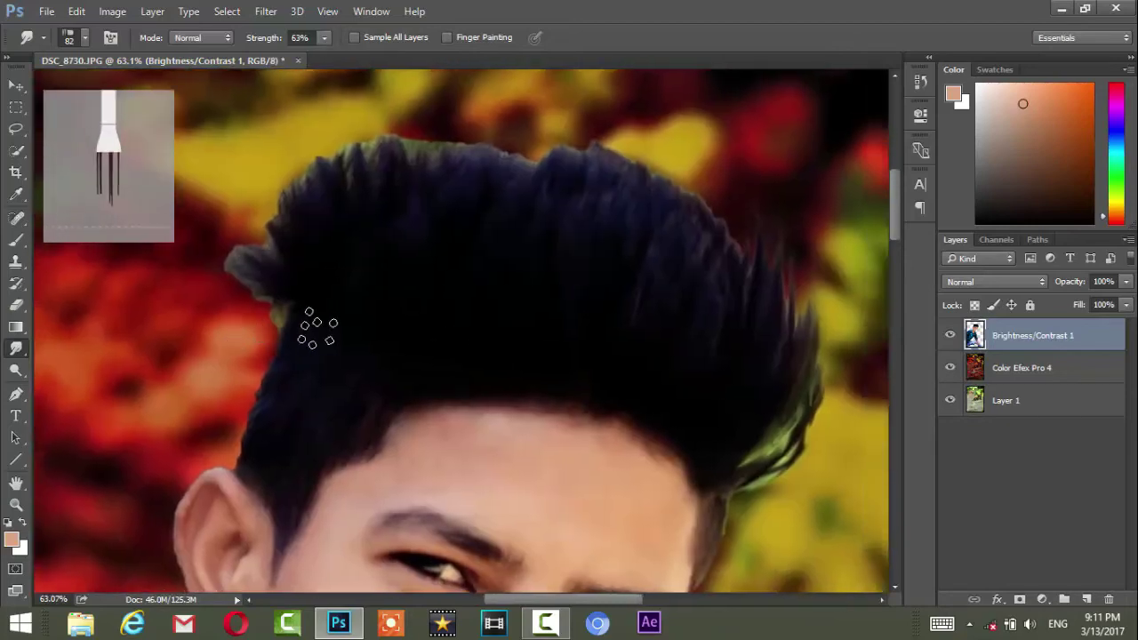
# - Draw a Pen path around the left hair tuft and convert it into a feathered selection
pyautogui.click(15, 395)
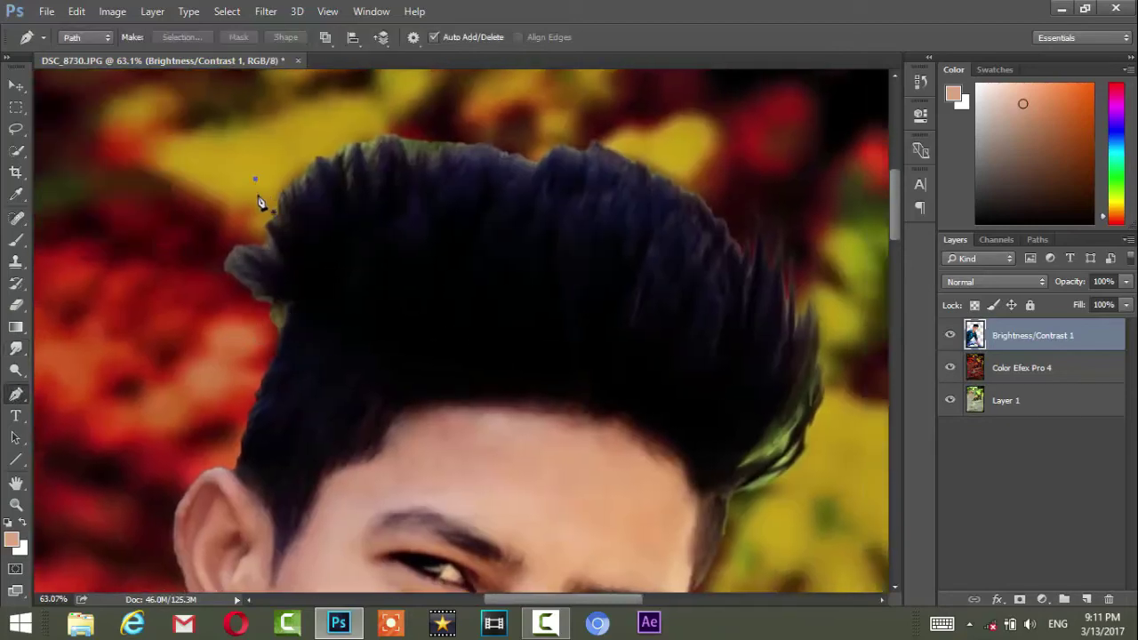
pyautogui.moveTo(271, 234); pyautogui.dragTo(275, 288)
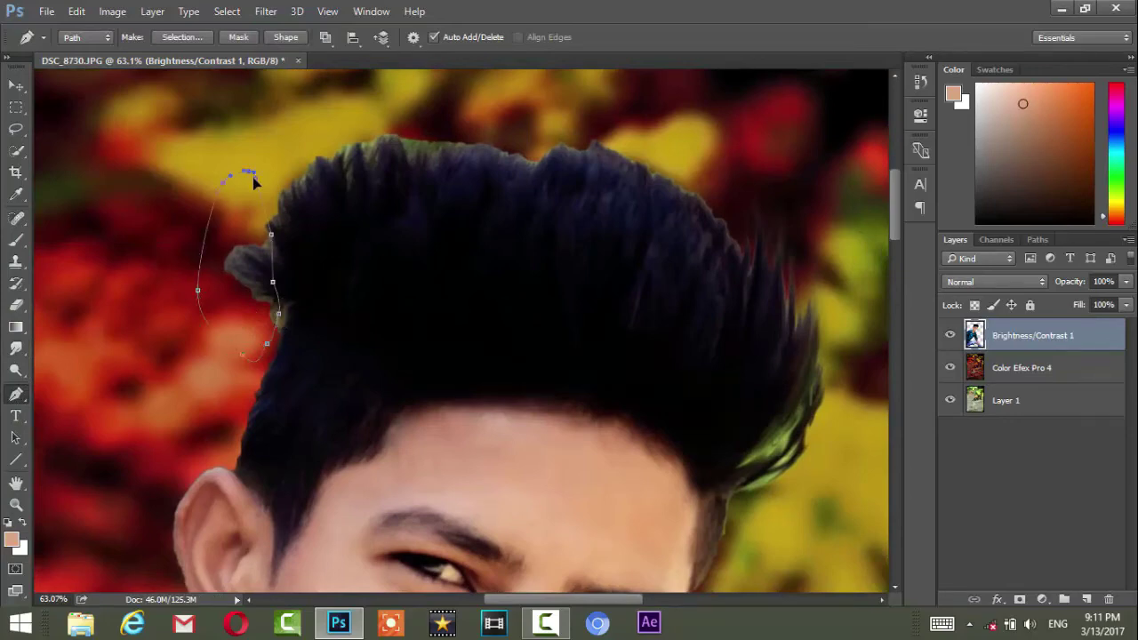
pyautogui.rightClick(253, 176)
pyautogui.click(284, 259)
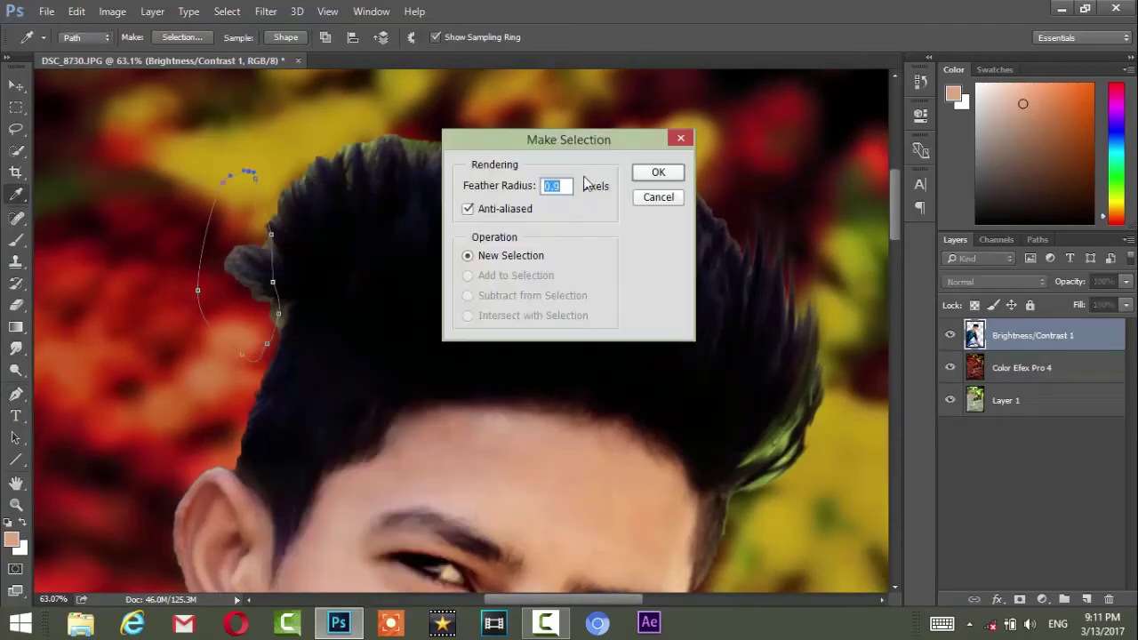
pyautogui.click(658, 173)
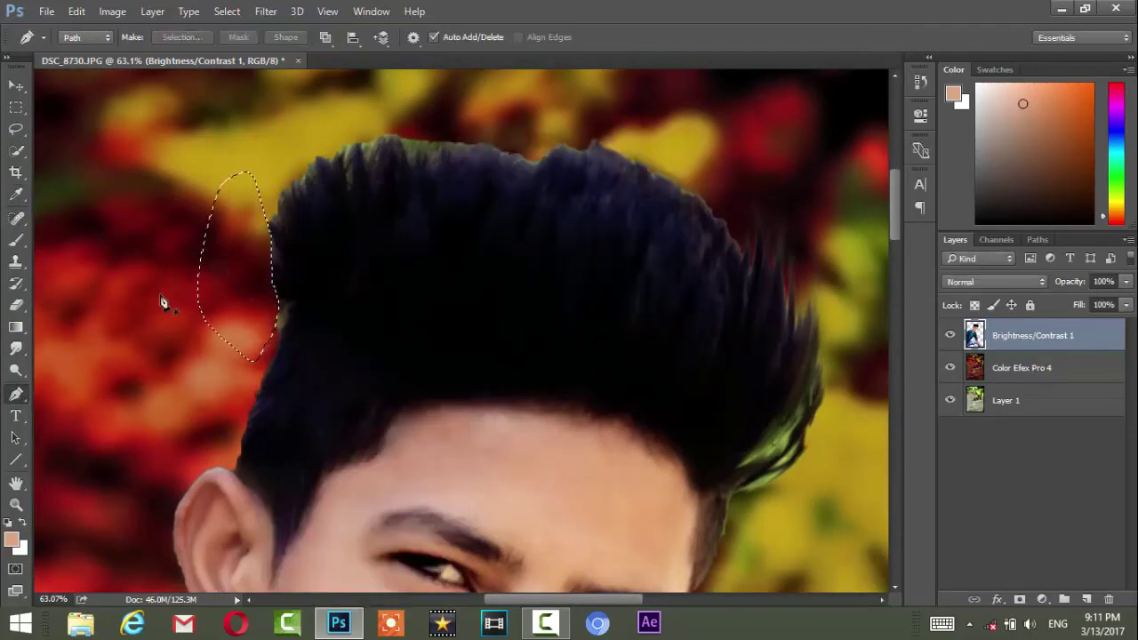
pyautogui.click(16, 349)
# - Smudge tall upward spikes into the top-left of the hair
pyautogui.moveTo(284, 266); pyautogui.dragTo(274, 155)
pyautogui.moveTo(298, 223)
pyautogui.mouseDown()
pyautogui.moveTo(289, 156)
pyautogui.moveTo(334, 100)
pyautogui.mouseUp()
pyautogui.moveTo(451, 284); pyautogui.dragTo(363, 296)
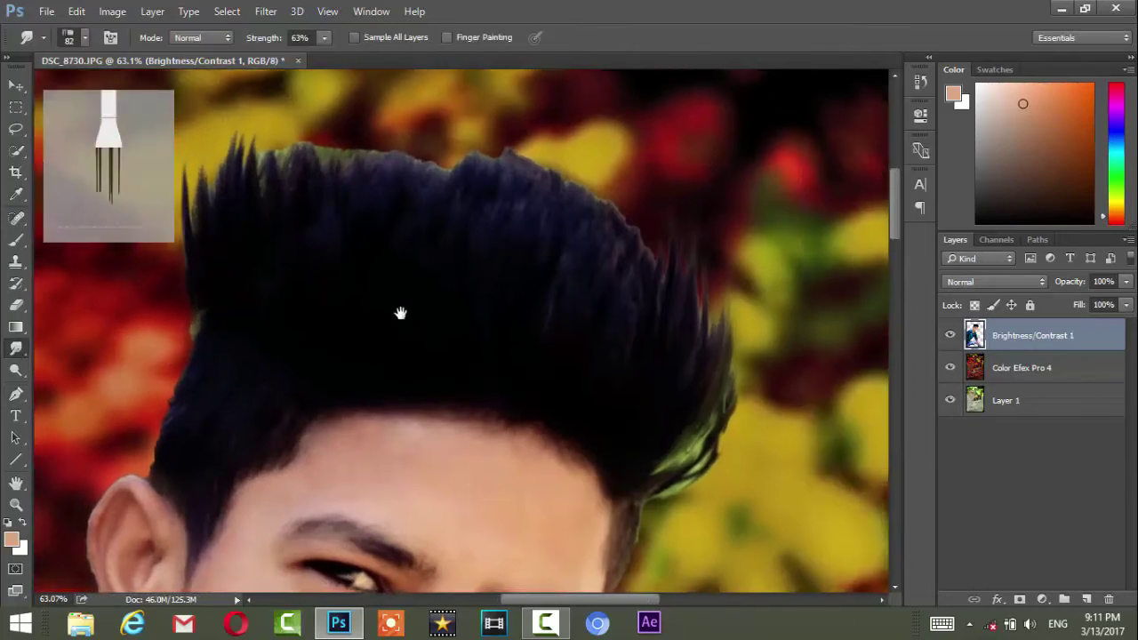
pyautogui.moveTo(626, 253); pyautogui.dragTo(640, 209)
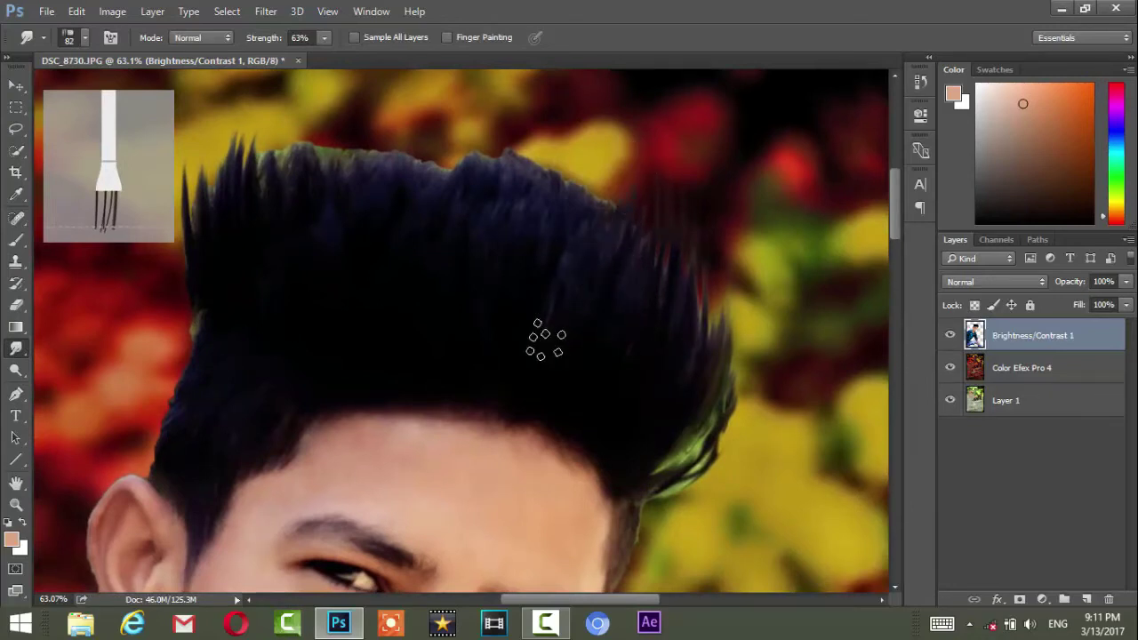
pyautogui.moveTo(569, 293); pyautogui.dragTo(600, 164)
pyautogui.moveTo(533, 294); pyautogui.dragTo(566, 174)
pyautogui.moveTo(394, 267); pyautogui.dragTo(483, 302)
pyautogui.moveTo(380, 316); pyautogui.dragTo(371, 112)
pyautogui.moveTo(382, 266); pyautogui.dragTo(365, 138)
pyautogui.moveTo(432, 318); pyautogui.dragTo(425, 122)
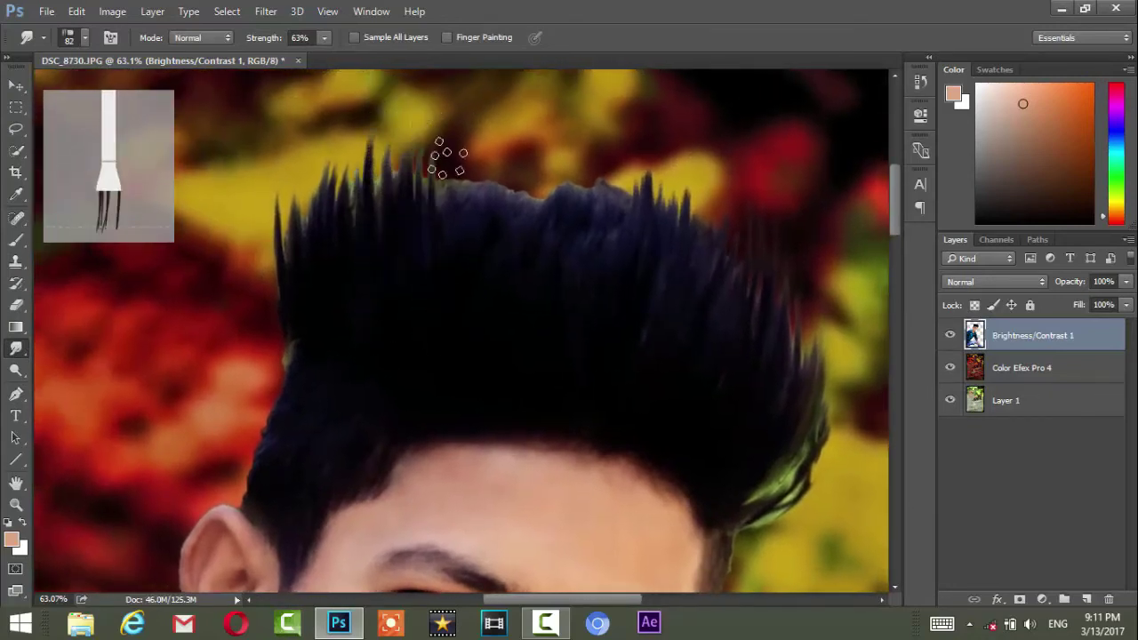
# - Add more spikes along the top and right part of the crown, plus small streaks on the right edge
pyautogui.moveTo(501, 315); pyautogui.dragTo(465, 115)
pyautogui.moveTo(491, 225); pyautogui.dragTo(493, 178)
pyautogui.moveTo(546, 241)
pyautogui.mouseDown()
pyautogui.moveTo(528, 145)
pyautogui.moveTo(529, 182)
pyautogui.mouseUp()
pyautogui.moveTo(617, 223); pyautogui.dragTo(604, 155)
pyautogui.moveTo(528, 168); pyautogui.dragTo(534, 140)
pyautogui.moveTo(566, 257); pyautogui.dragTo(565, 149)
pyautogui.moveTo(592, 236); pyautogui.dragTo(573, 147)
pyautogui.moveTo(635, 359); pyautogui.dragTo(529, 260)
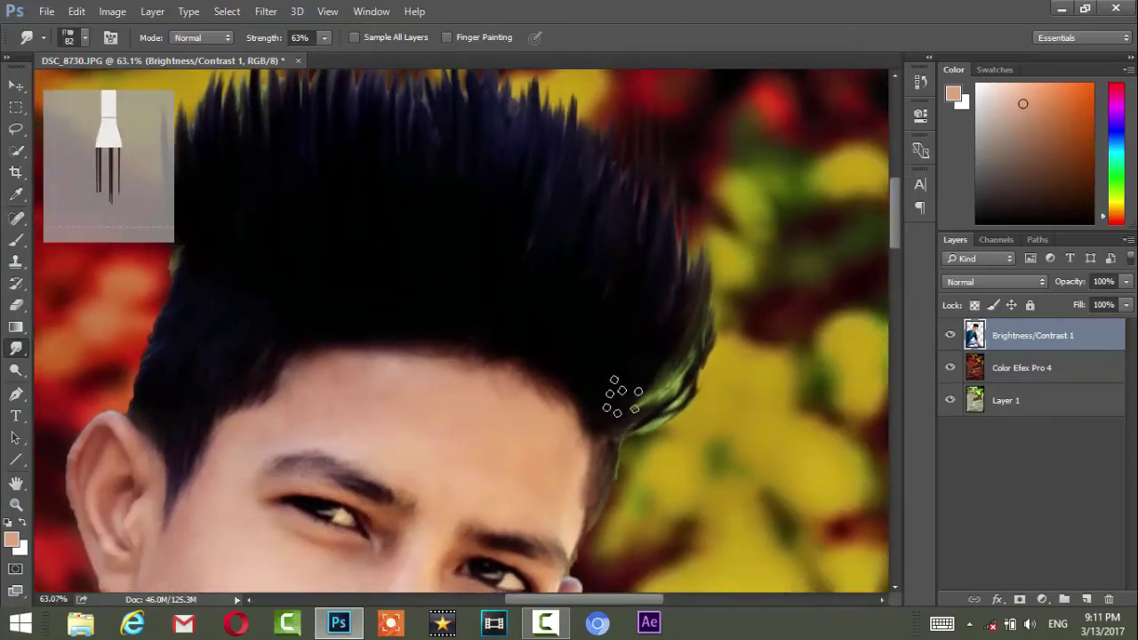
pyautogui.moveTo(723, 305); pyautogui.dragTo(724, 216)
# - Darken the left hair edge and refine the shape of the top spikes
pyautogui.scroll(-5, 569, 353)
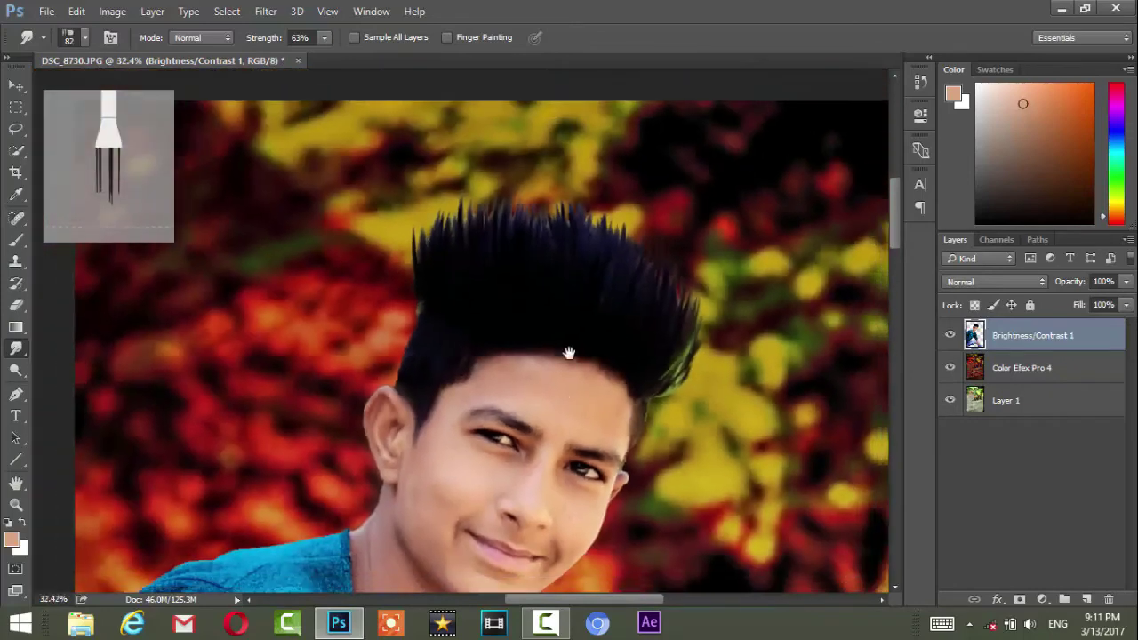
pyautogui.scroll(5, 439, 300)
pyautogui.moveTo(432, 261); pyautogui.dragTo(425, 160)
pyautogui.scroll(-2, 521, 322)
pyautogui.moveTo(625, 182)
pyautogui.mouseDown()
pyautogui.moveTo(477, 254)
pyautogui.moveTo(833, 310)
pyautogui.moveTo(735, 425)
pyautogui.mouseUp()
pyautogui.hscroll(3, 765, 338)
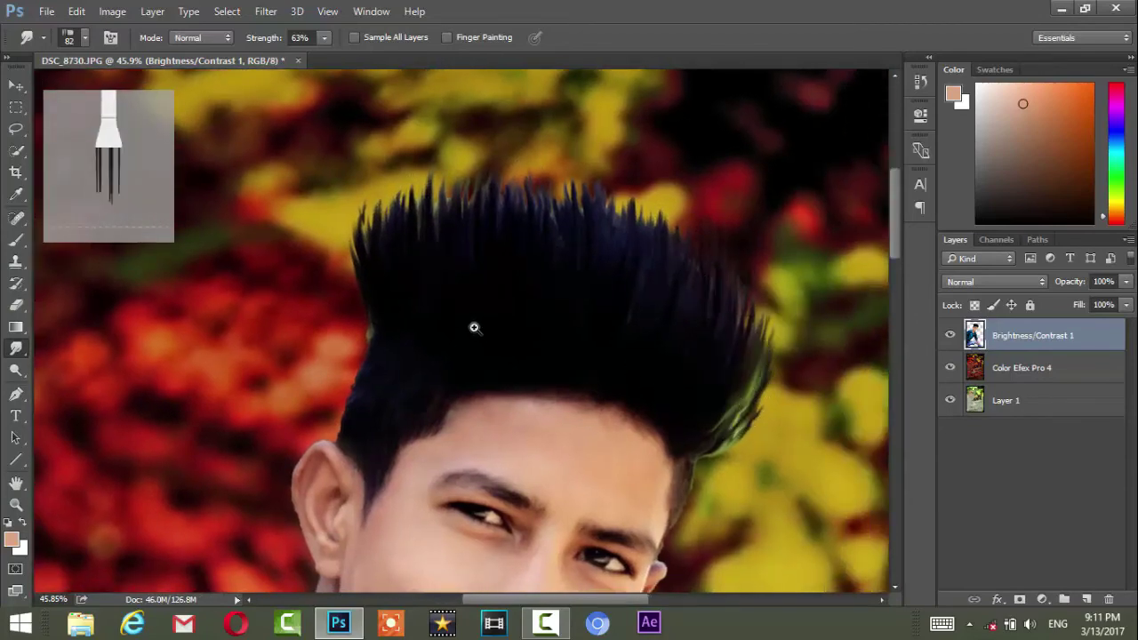
pyautogui.scroll(3, 472, 325)
pyautogui.moveTo(307, 378)
pyautogui.mouseDown()
pyautogui.moveTo(325, 371)
pyautogui.moveTo(304, 396)
pyautogui.mouseUp()
pyautogui.moveTo(542, 451)
pyautogui.mouseDown()
pyautogui.moveTo(393, 432)
pyautogui.moveTo(89, 326)
pyautogui.mouseUp()
pyautogui.click(15, 262)
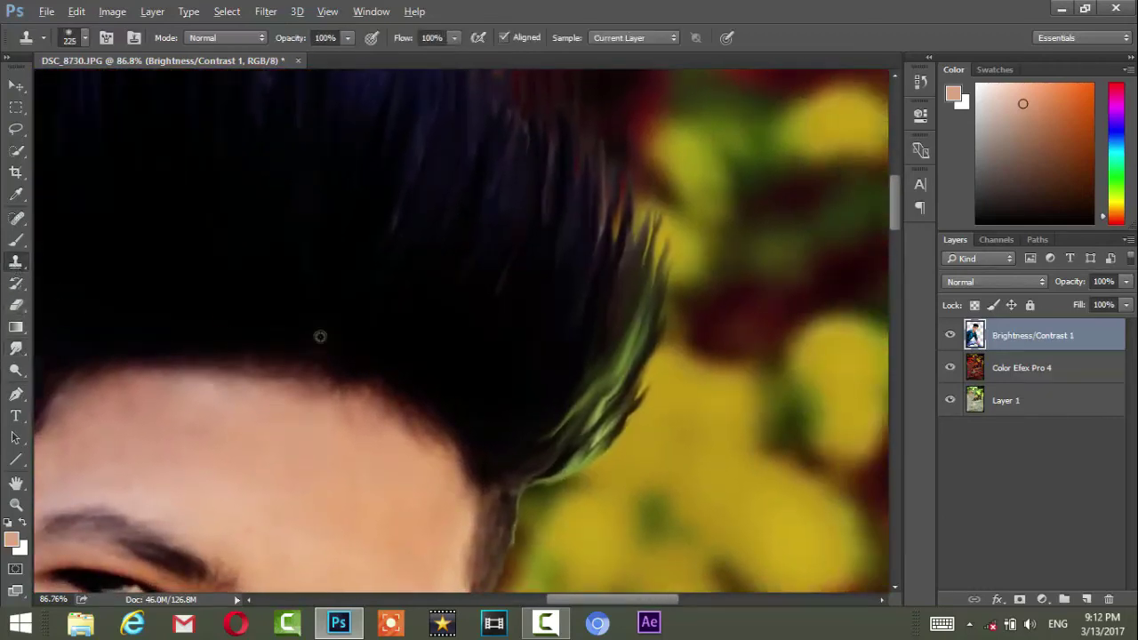
# - Clone dark hair over the green strands on the right hair edge
pyautogui.keyDown('alt'); pyautogui.click(475, 330); pyautogui.keyUp('alt')
pyautogui.moveTo(602, 323)
pyautogui.mouseDown()
pyautogui.moveTo(569, 371)
pyautogui.moveTo(603, 365)
pyautogui.moveTo(495, 399)
pyautogui.mouseUp()
pyautogui.scroll(-3, 330, 337)
pyautogui.moveTo(330, 338); pyautogui.dragTo(528, 376)
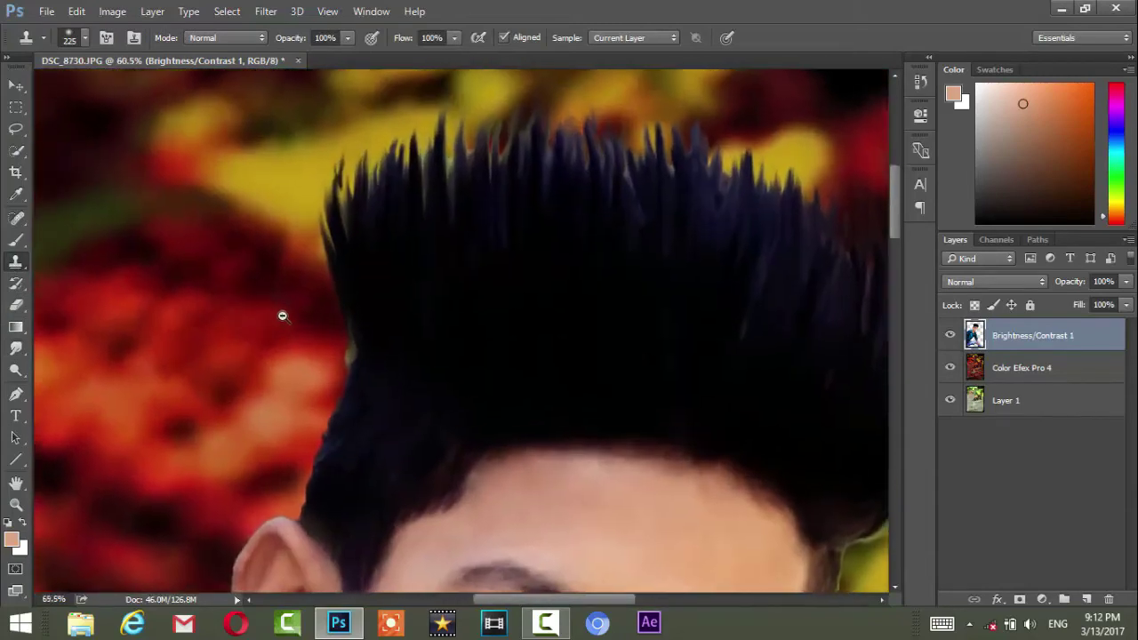
# - Smudge the hair edge darker with the Smudge tool
pyautogui.rightClick(16, 348)
pyautogui.click(54, 391)
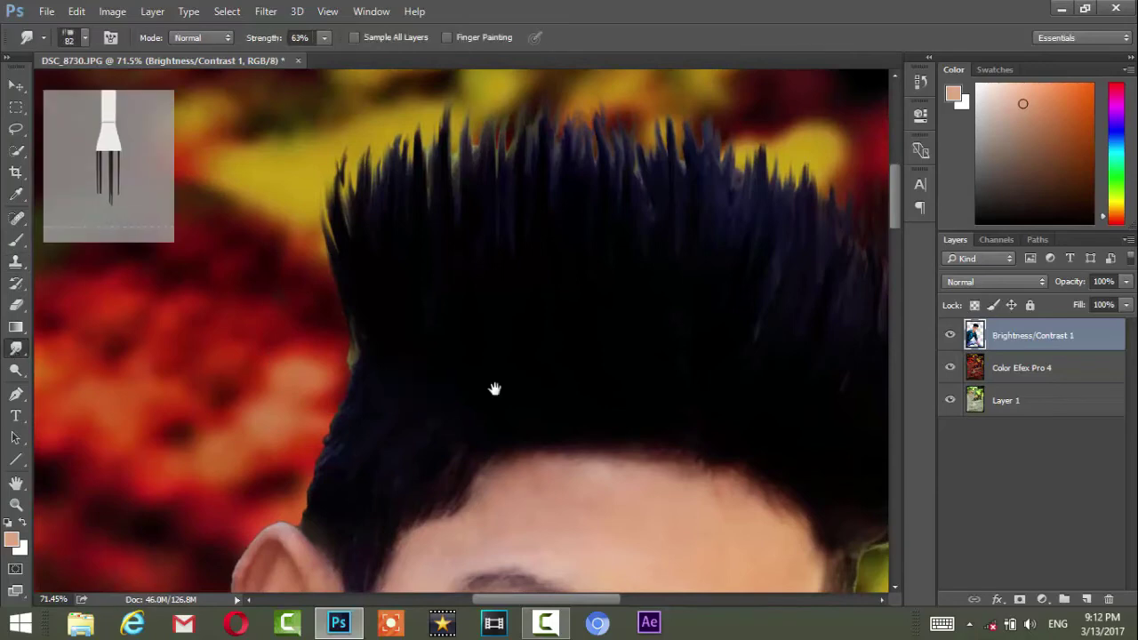
pyautogui.moveTo(422, 389); pyautogui.dragTo(84, 343)
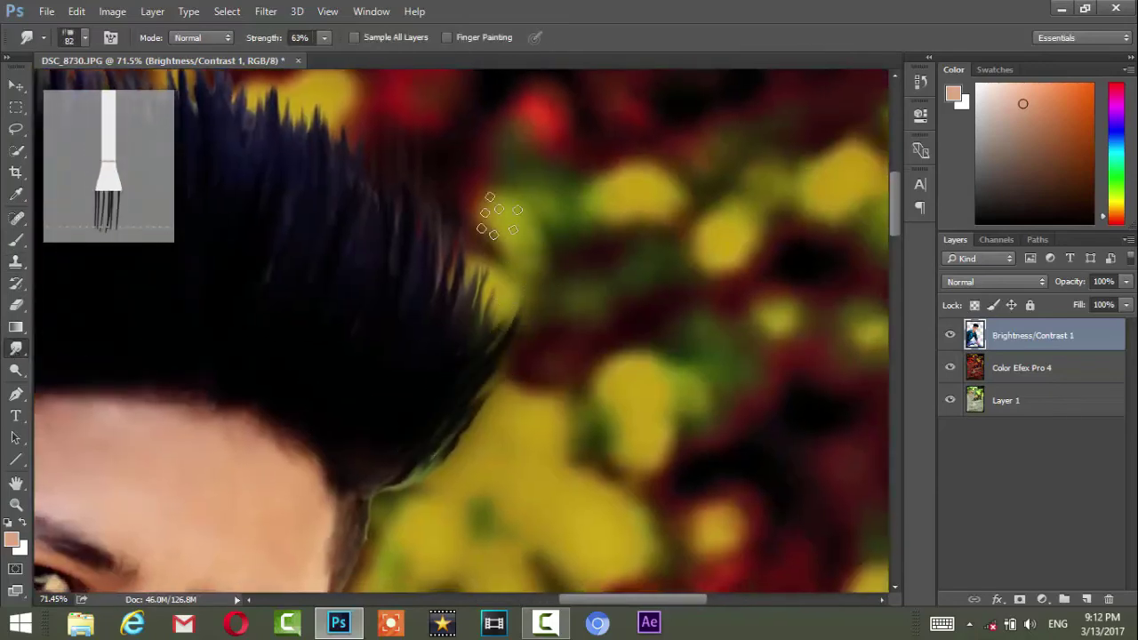
pyautogui.moveTo(499, 220); pyautogui.dragTo(450, 394)
pyautogui.scroll(-2, 262, 371)
pyautogui.scroll(2, 307, 414)
pyautogui.scroll(3, 111, 391)
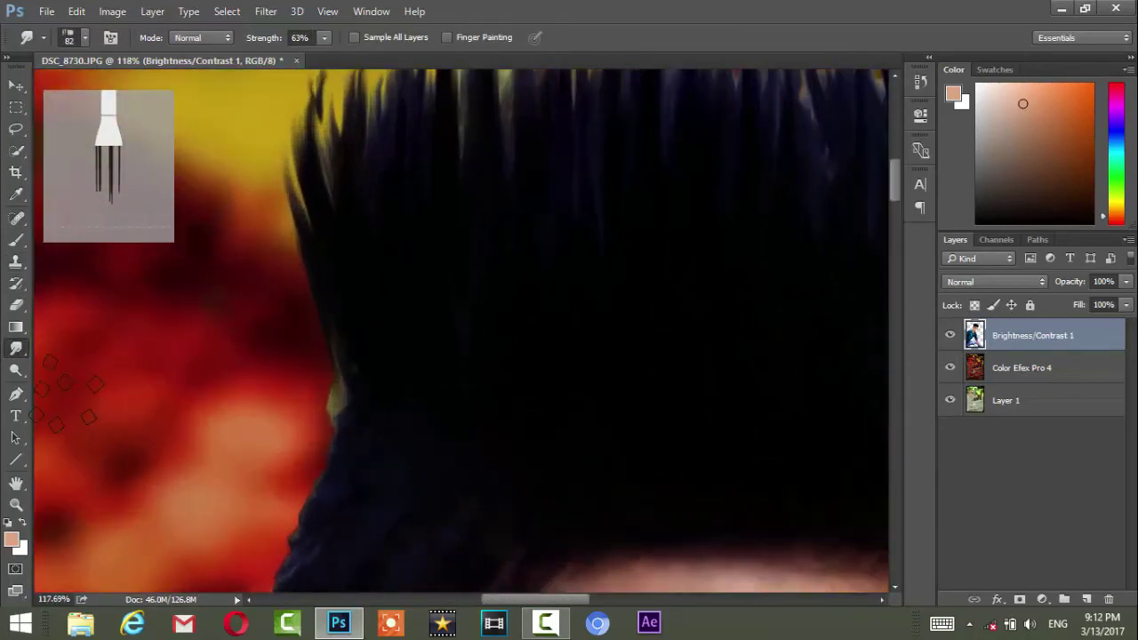
pyautogui.click(20, 328)
# - Set up the Eraser with a soft 60 px brush, shrink it slightly, and zoom out
pyautogui.click(17, 306)
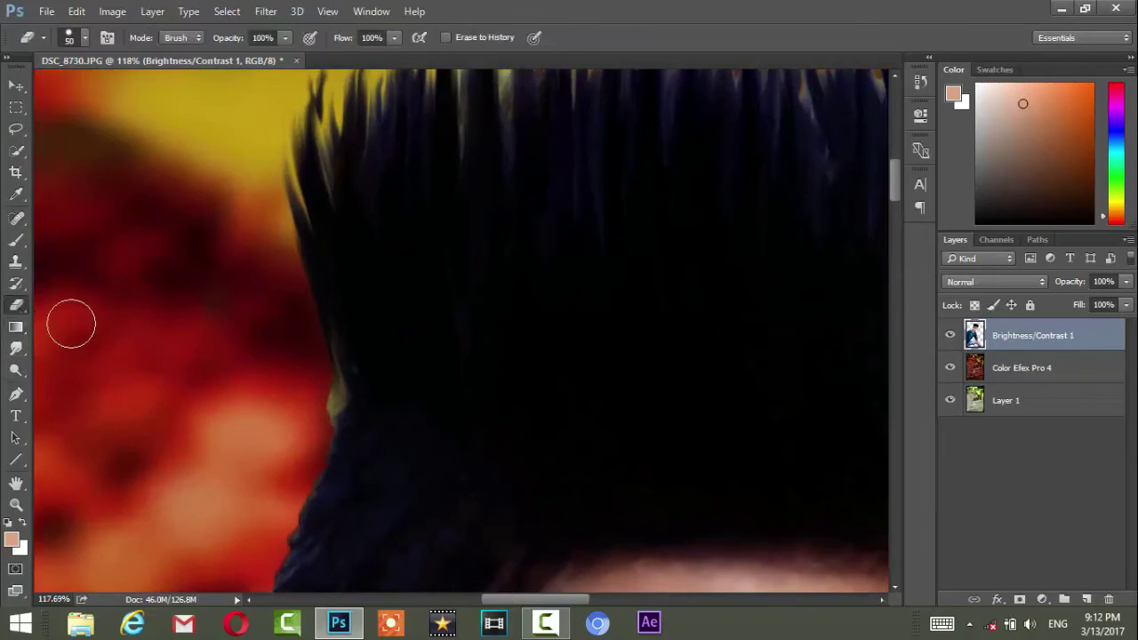
pyautogui.scroll(-2, 289, 393)
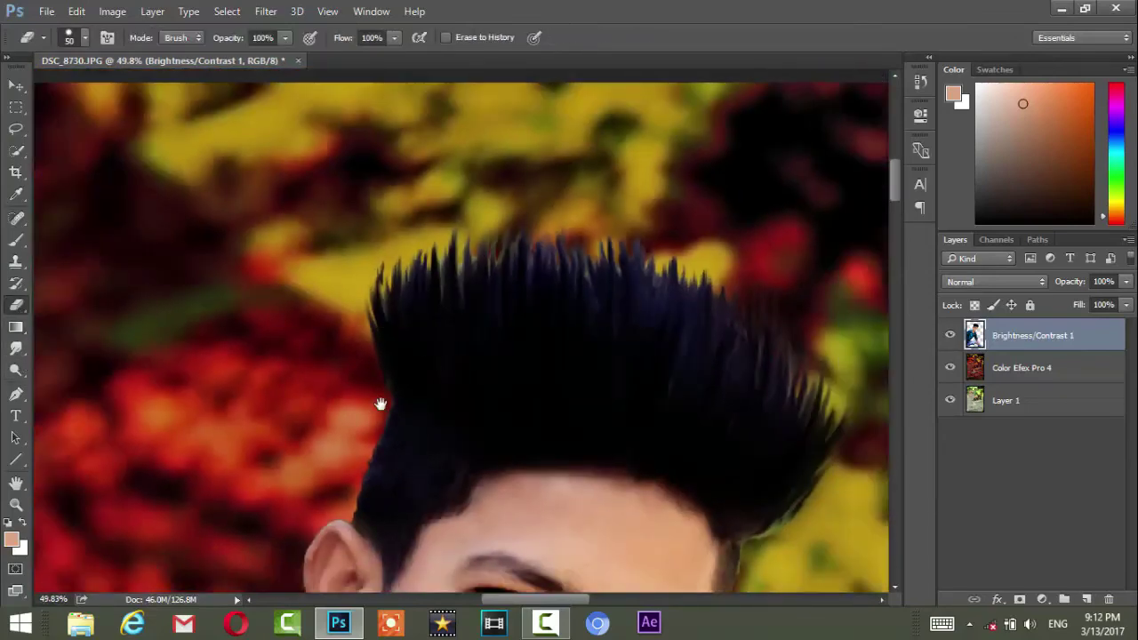
pyautogui.scroll(2, 368, 409)
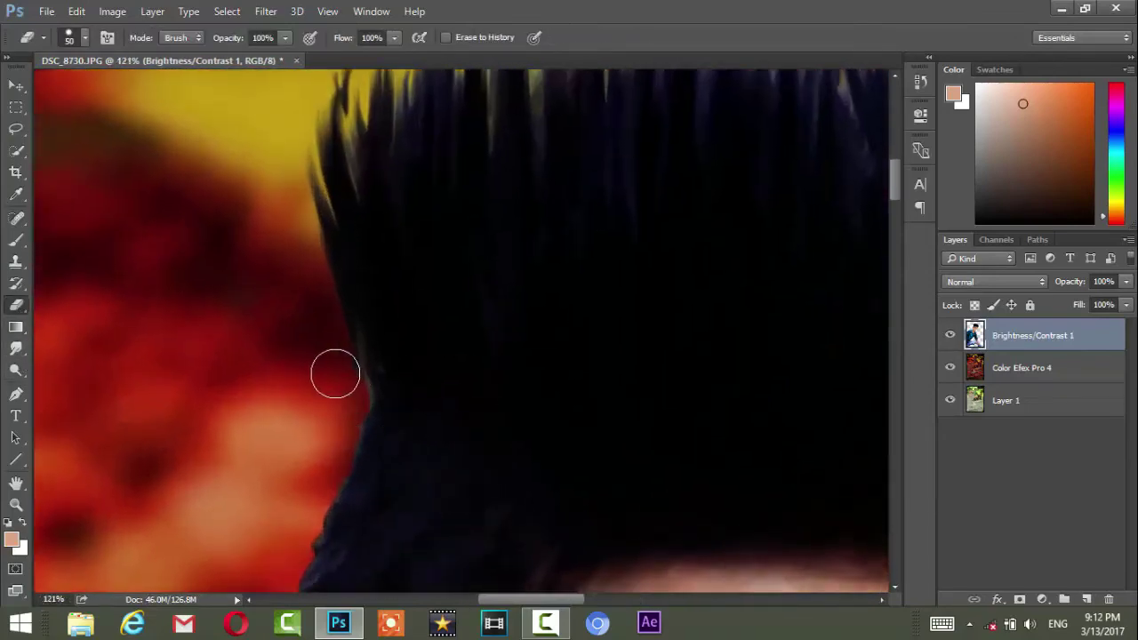
pyautogui.rightClick(339, 380)
pyautogui.doubleClick(418, 401)
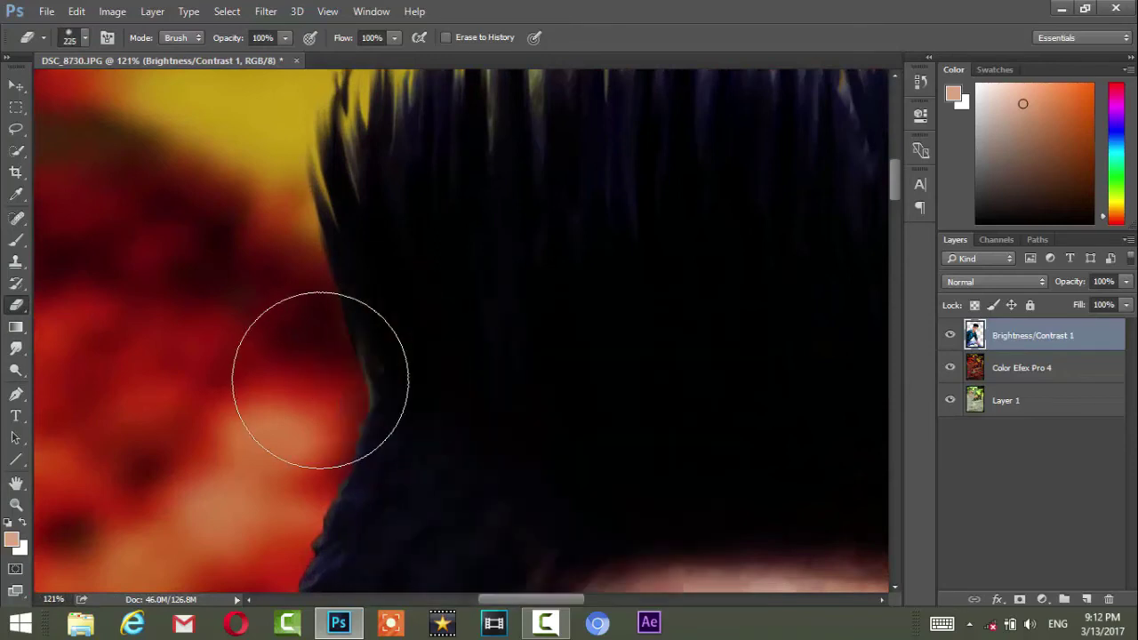
pyautogui.moveTo(282, 382); pyautogui.dragTo(336, 360)
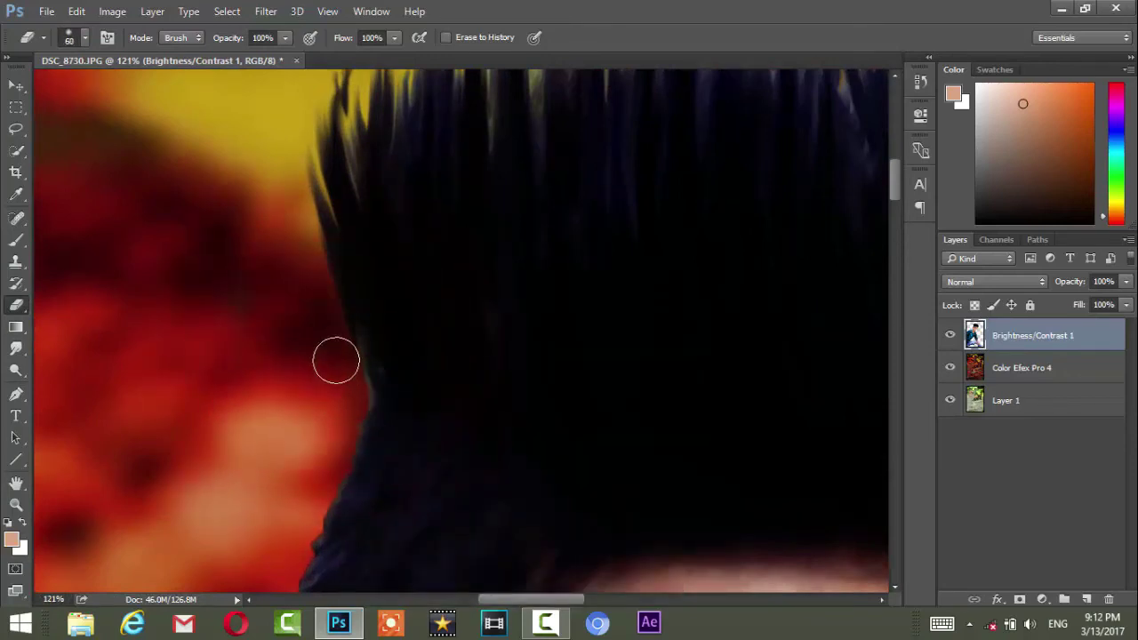
pyautogui.scroll(-3, 382, 386)
pyautogui.scroll(-2, 379, 401)
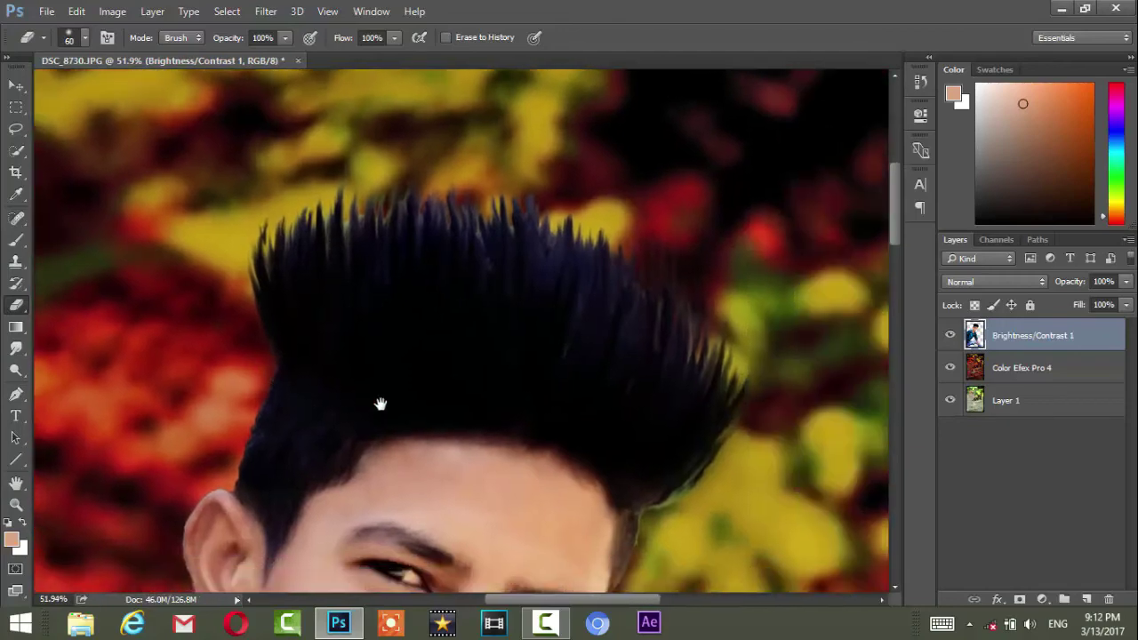
pyautogui.scroll(-2, 432, 432)
pyautogui.scroll(-1, 478, 381)
pyautogui.scroll(-3, 478, 380)
pyautogui.scroll(-1, 482, 375)
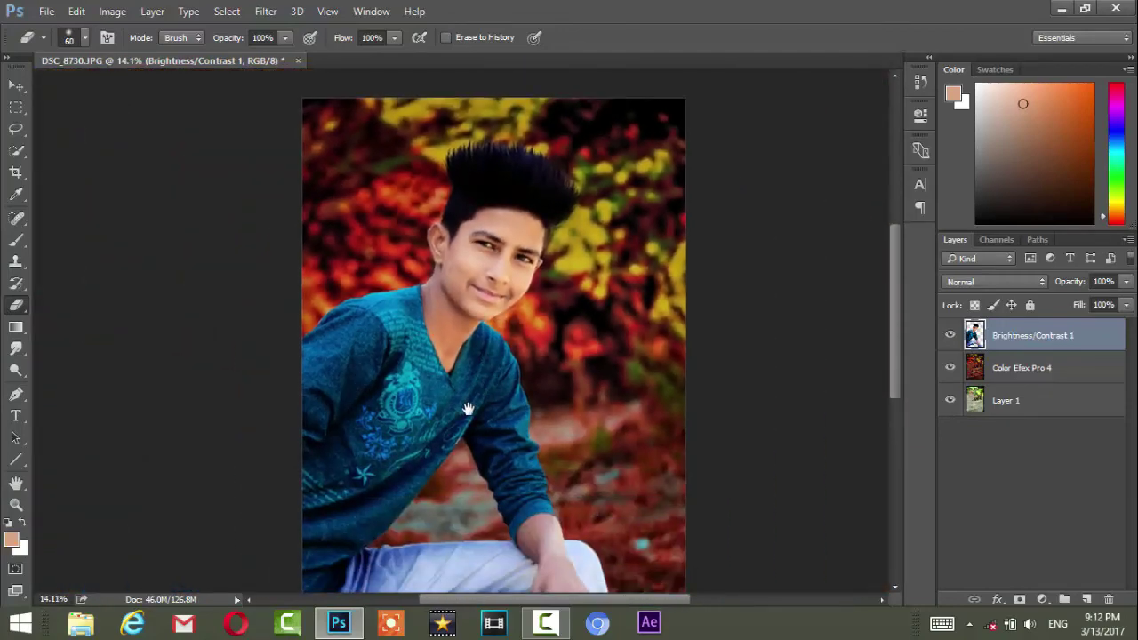
# - Duplicate the Brightness/Contrast 1 layer, then undo the duplicate
pyautogui.scroll(-2, 484, 370)
pyautogui.scroll(-2, 488, 366)
pyautogui.scroll(2, 486, 371)
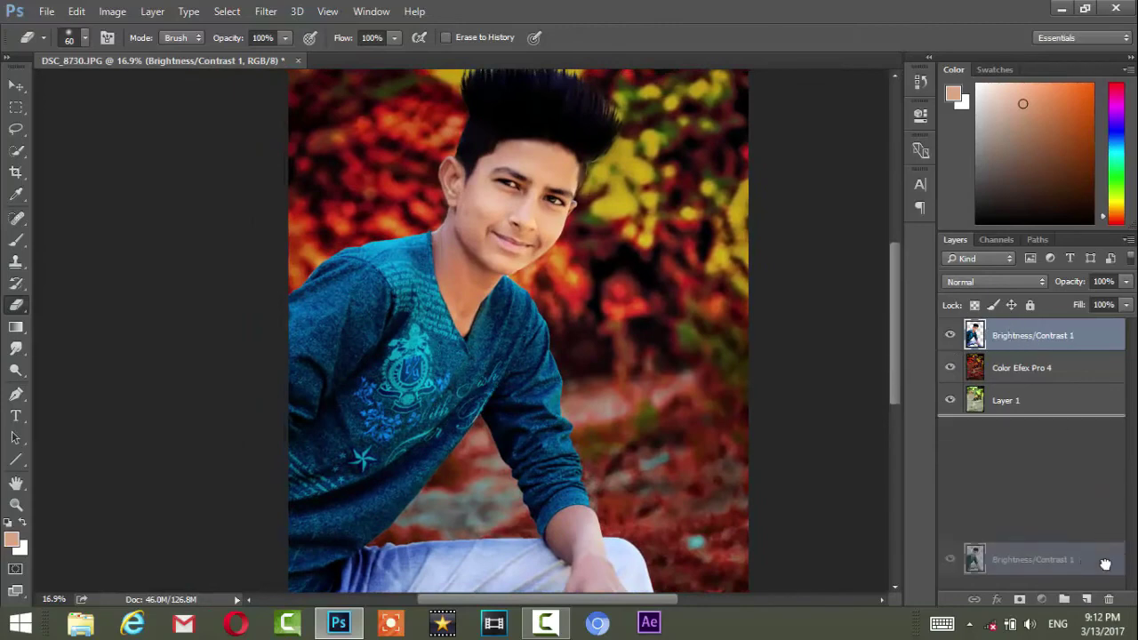
pyautogui.moveTo(1010, 345); pyautogui.dragTo(1086, 599)
pyautogui.hotkey('ctrl', 'z')
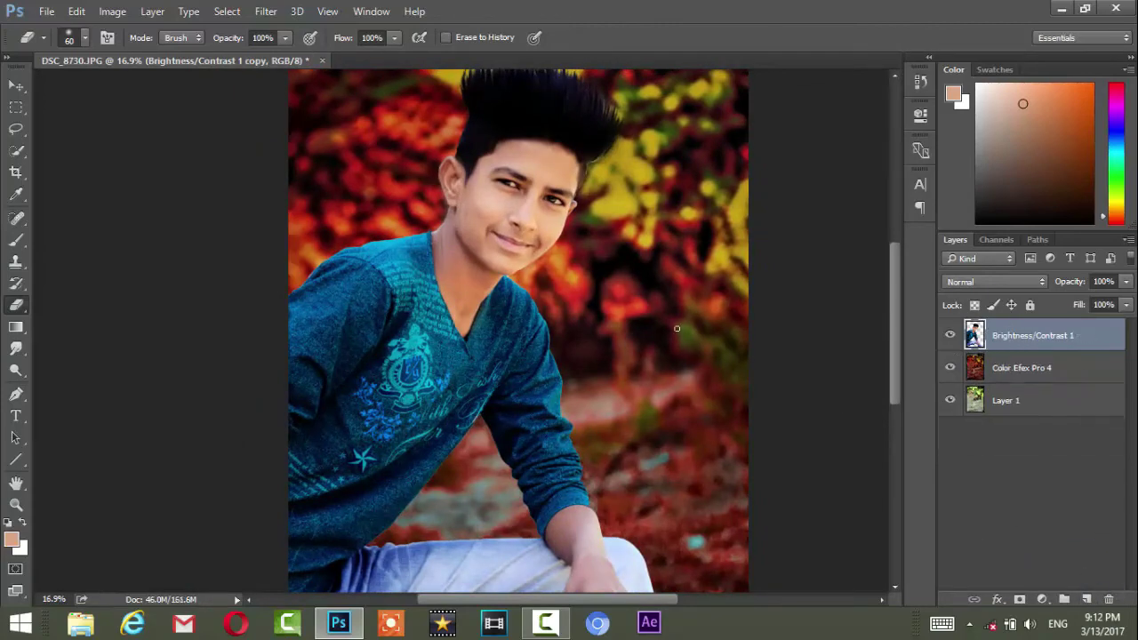
# - Select the Color Efex Pro 4 layer and open the Camera Raw Filter
pyautogui.click(266, 10)
pyautogui.press('Escape')
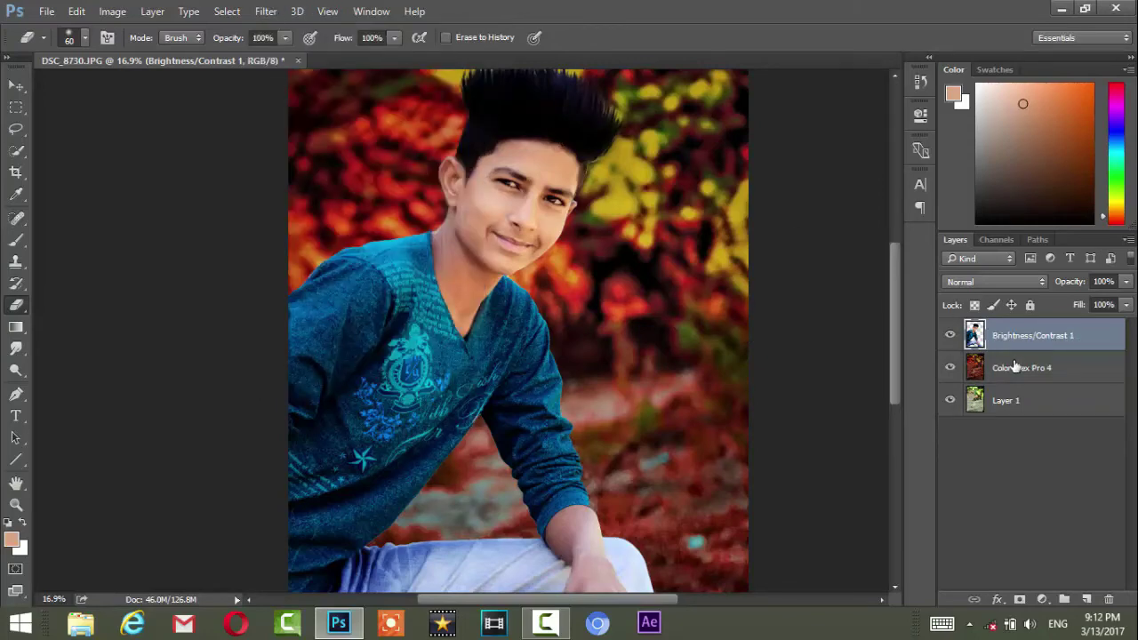
pyautogui.click(1016, 364)
pyautogui.click(265, 10)
pyautogui.click(309, 106)
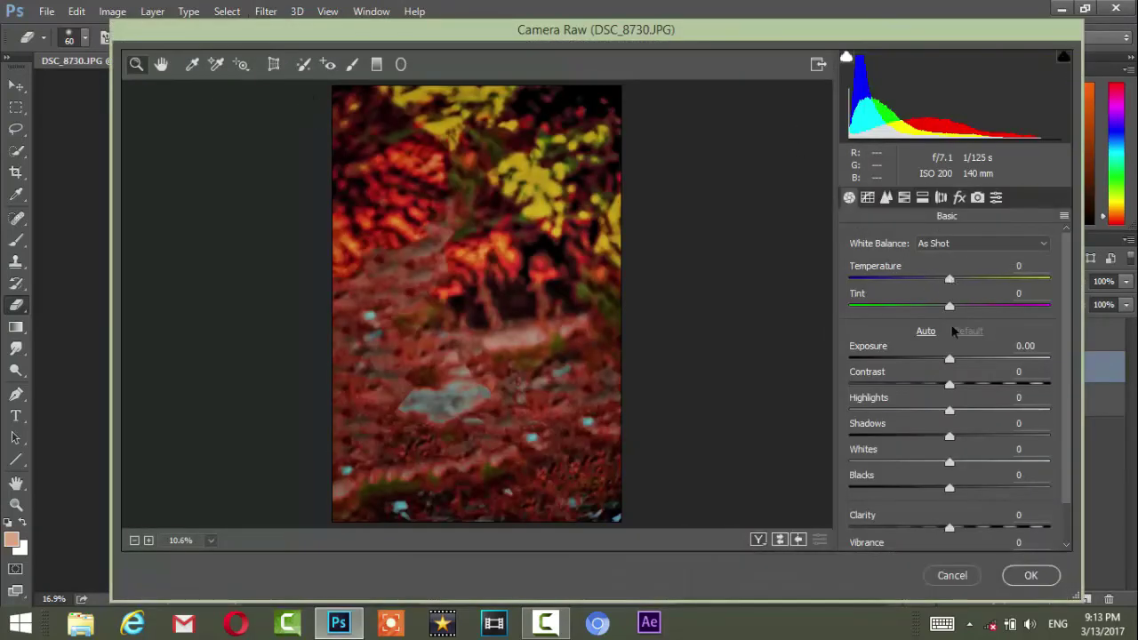
# - Set exposure -0.10, shadows +25, blacks -8, clarity +53 and vibrance +15 in Camera Raw Basic
pyautogui.moveTo(949, 359)
pyautogui.mouseDown()
pyautogui.moveTo(923, 384)
pyautogui.moveTo(960, 391)
pyautogui.mouseUp()
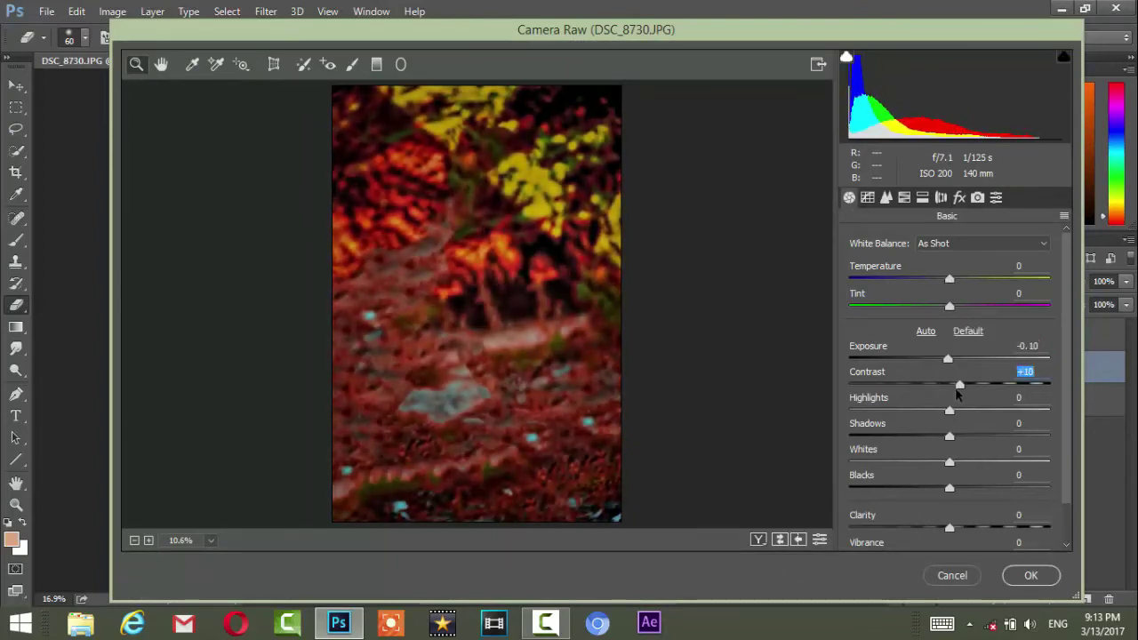
pyautogui.moveTo(955, 411)
pyautogui.mouseDown()
pyautogui.moveTo(977, 412)
pyautogui.moveTo(966, 421)
pyautogui.mouseUp()
pyautogui.moveTo(906, 439)
pyautogui.mouseDown()
pyautogui.moveTo(968, 441)
pyautogui.moveTo(903, 491)
pyautogui.moveTo(1004, 495)
pyautogui.moveTo(942, 491)
pyautogui.mouseUp()
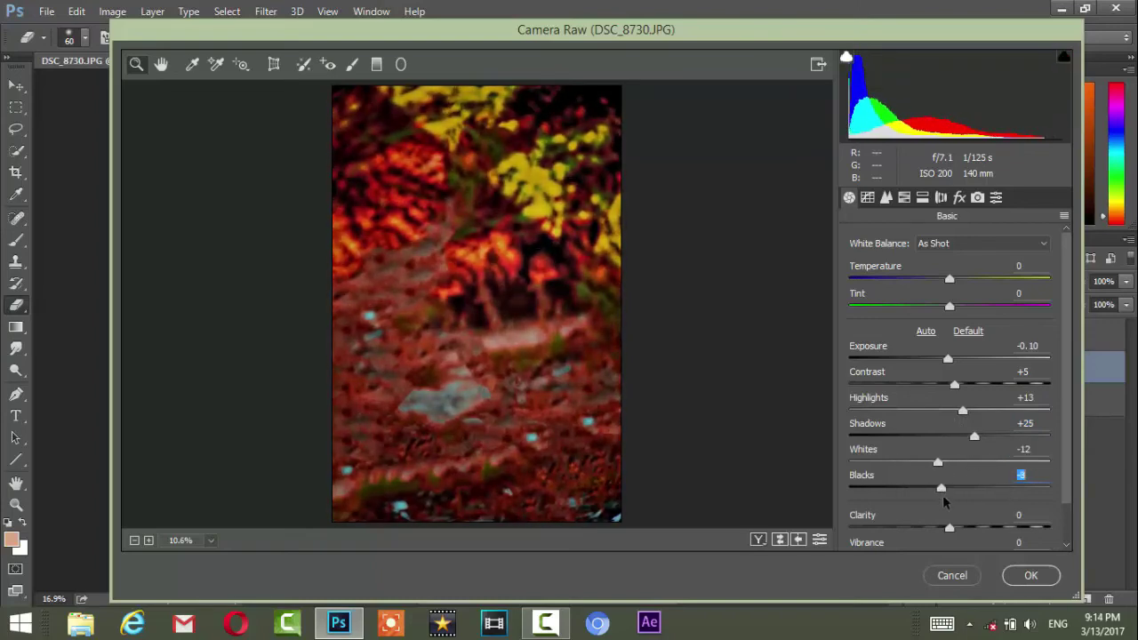
pyautogui.moveTo(951, 529)
pyautogui.mouseDown()
pyautogui.moveTo(915, 529)
pyautogui.moveTo(1028, 520)
pyautogui.moveTo(962, 527)
pyautogui.mouseUp()
pyautogui.scroll(-1, 987, 531)
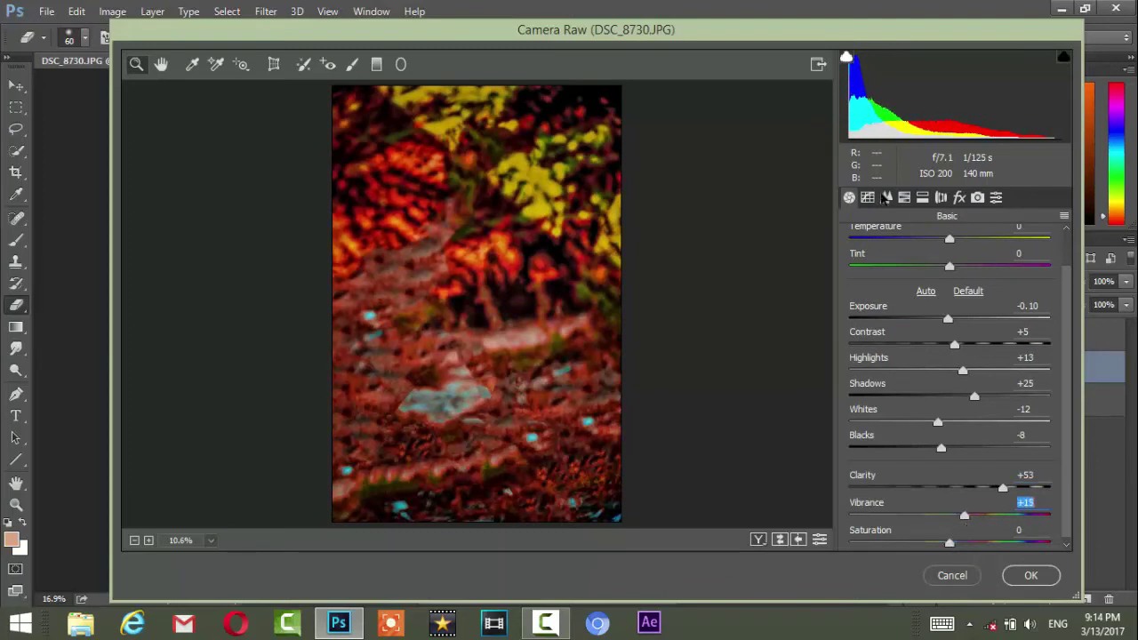
# - Review the HSL, split toning and lens panels, apply Camera Raw, and undo the stray streak
pyautogui.click(887, 198)
pyautogui.click(903, 198)
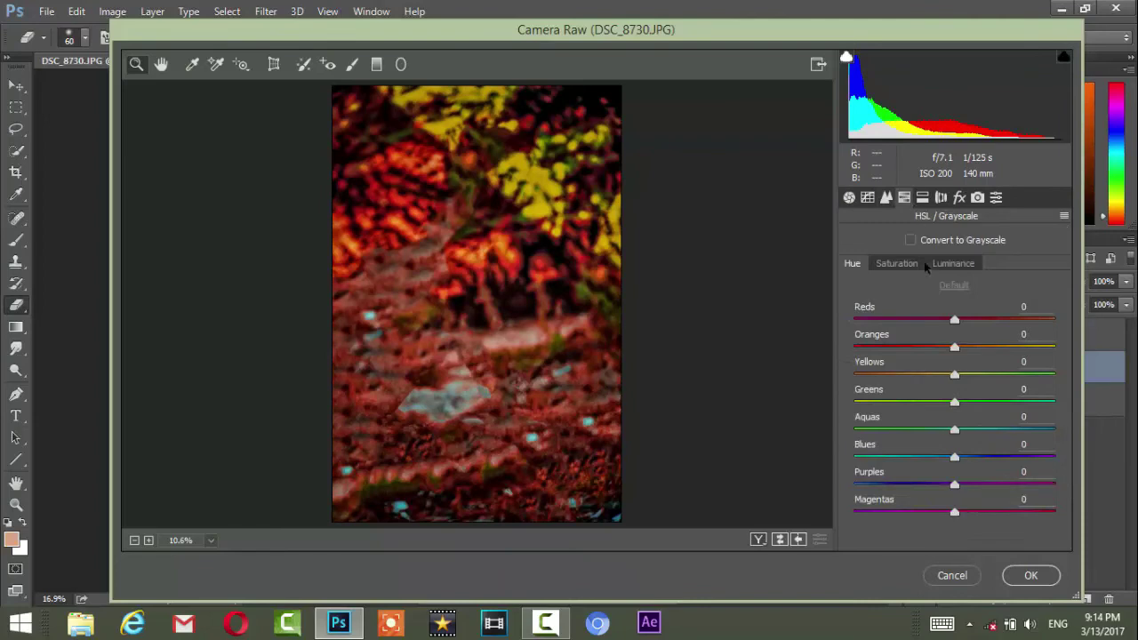
pyautogui.click(921, 198)
pyautogui.click(941, 198)
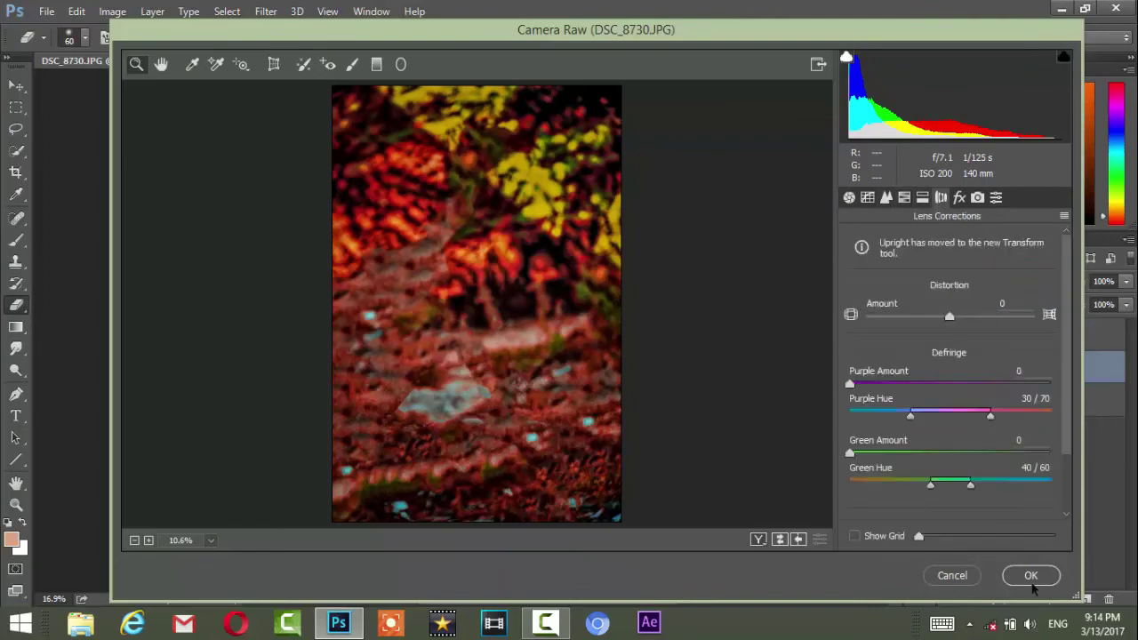
pyautogui.click(1028, 573)
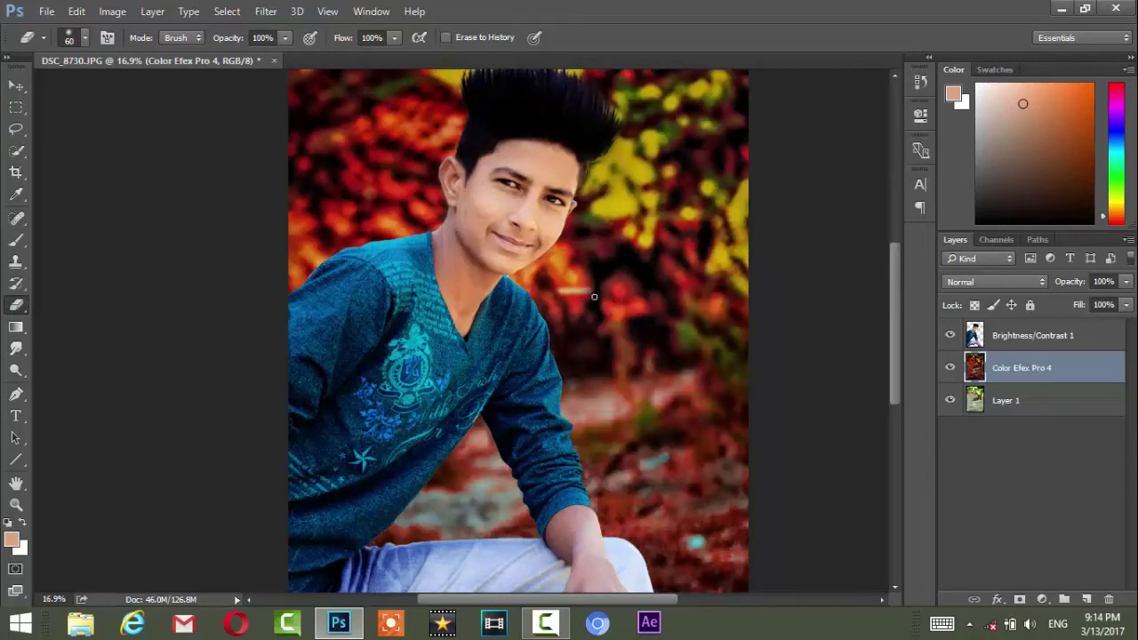
pyautogui.hotkey('ctrl', 'z')
# - Add an 18 px Tilt-Shift blur from the Blur Gallery, dragging the focus and feather lines lower
pyautogui.click(11, 87)
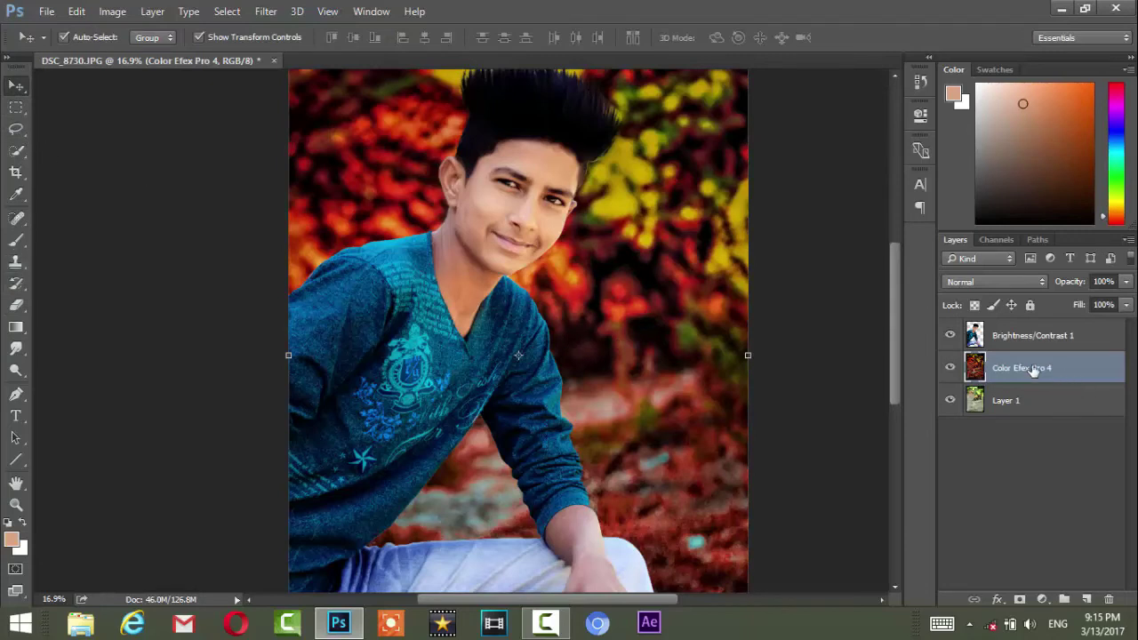
pyautogui.click(266, 12)
pyautogui.moveTo(290, 211)
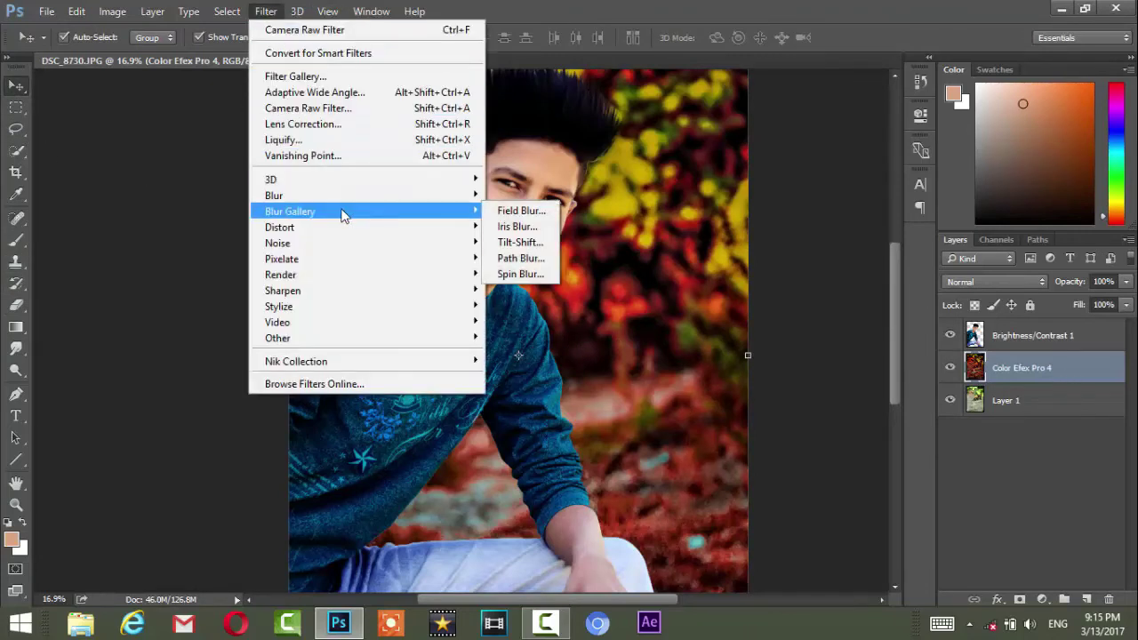
pyautogui.click(520, 242)
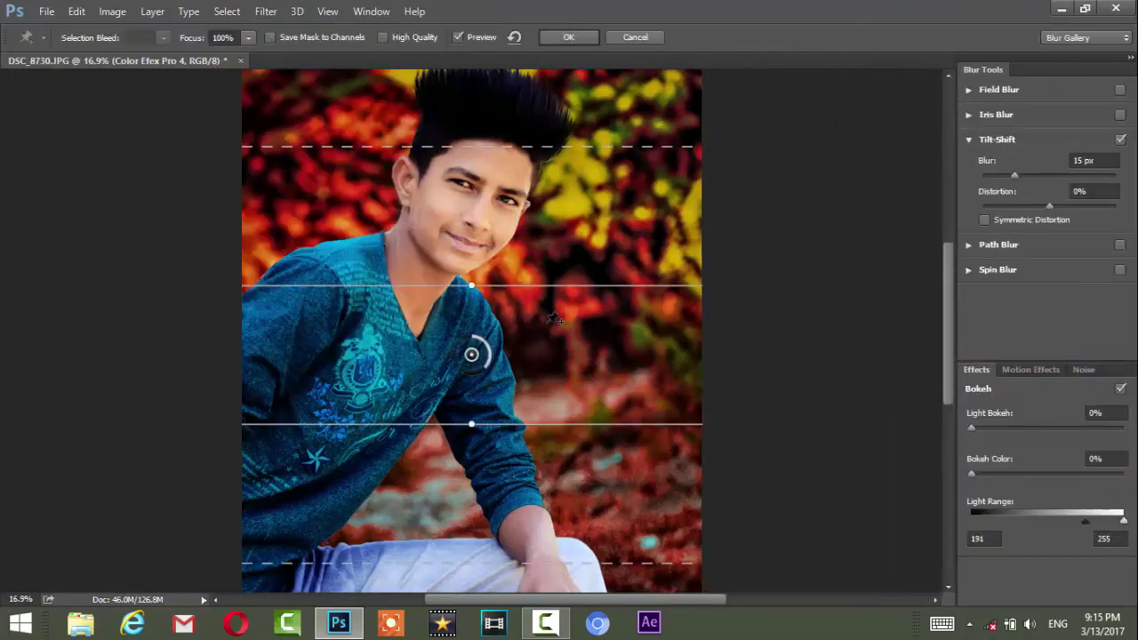
pyautogui.moveTo(477, 436); pyautogui.dragTo(490, 528)
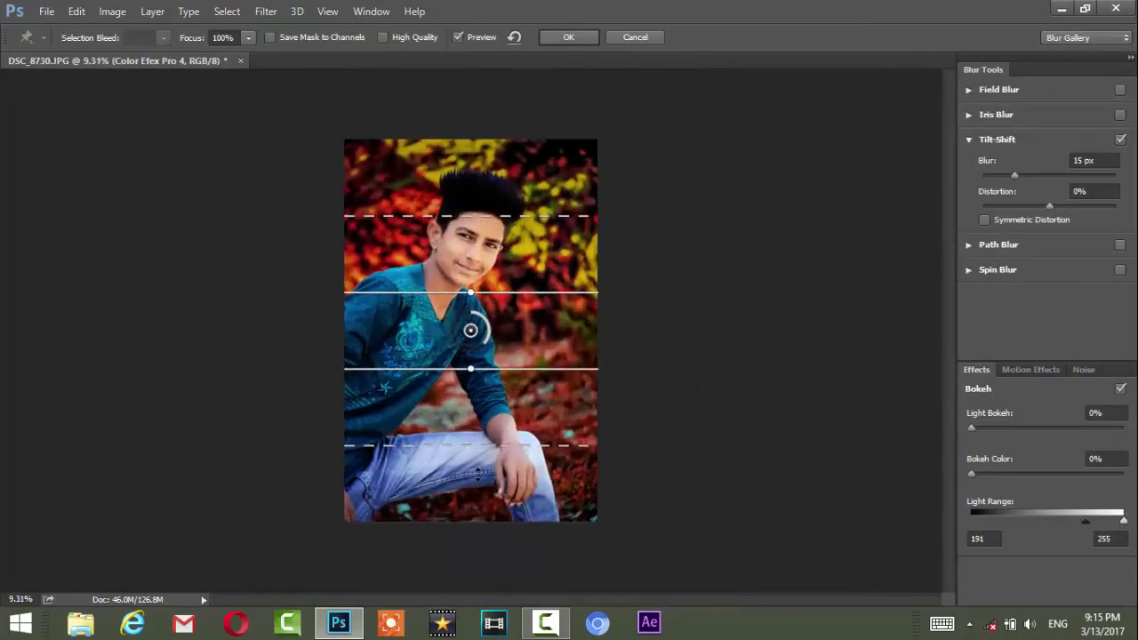
pyautogui.moveTo(470, 368); pyautogui.dragTo(471, 472)
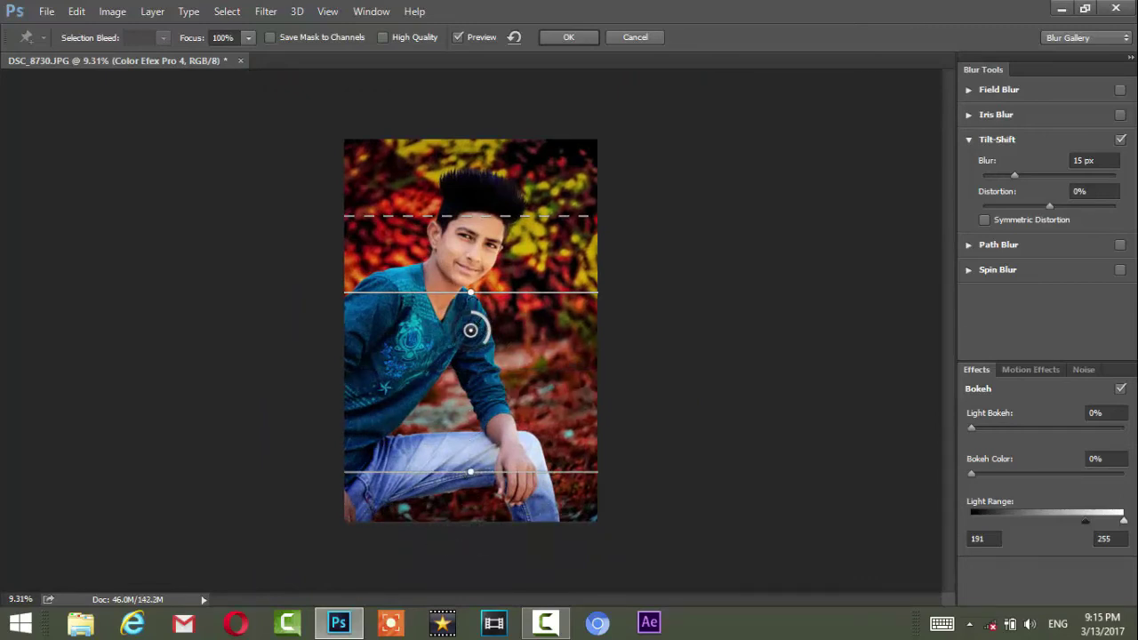
pyautogui.moveTo(471, 360)
pyautogui.mouseDown()
pyautogui.moveTo(462, 442)
pyautogui.moveTo(467, 433)
pyautogui.mouseUp()
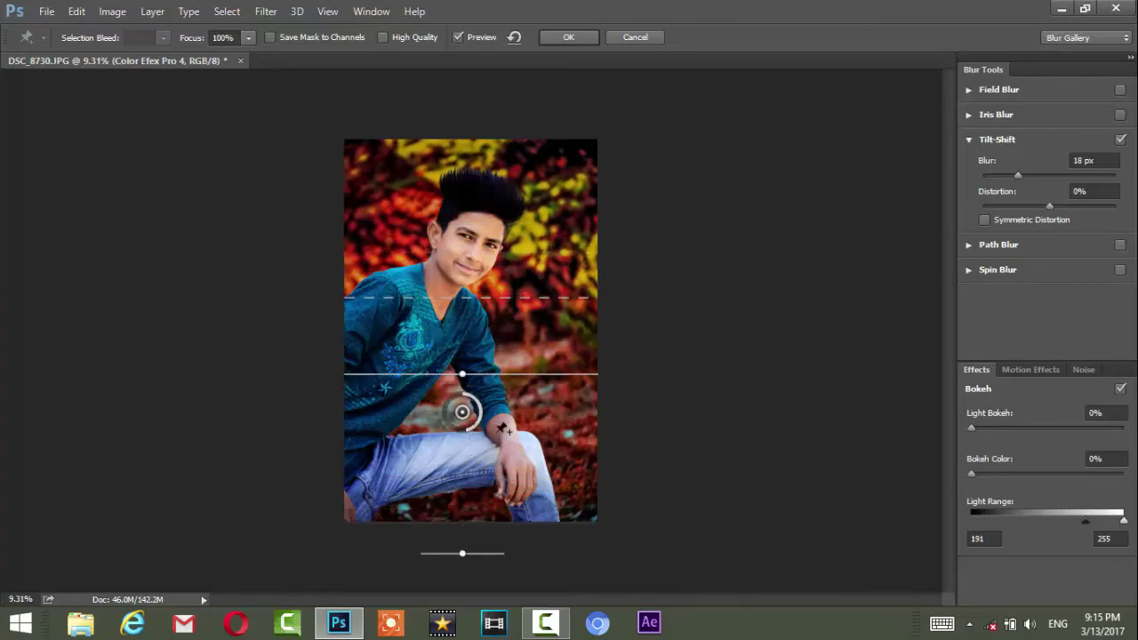
pyautogui.click(560, 38)
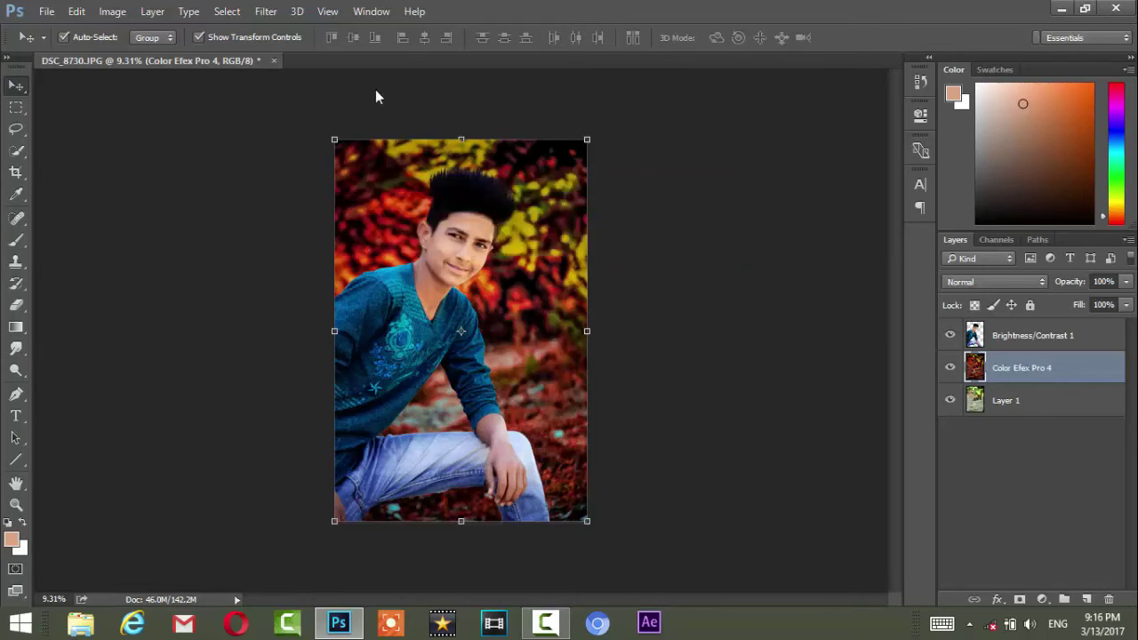
pyautogui.click(16, 107)
pyautogui.click(1011, 336)
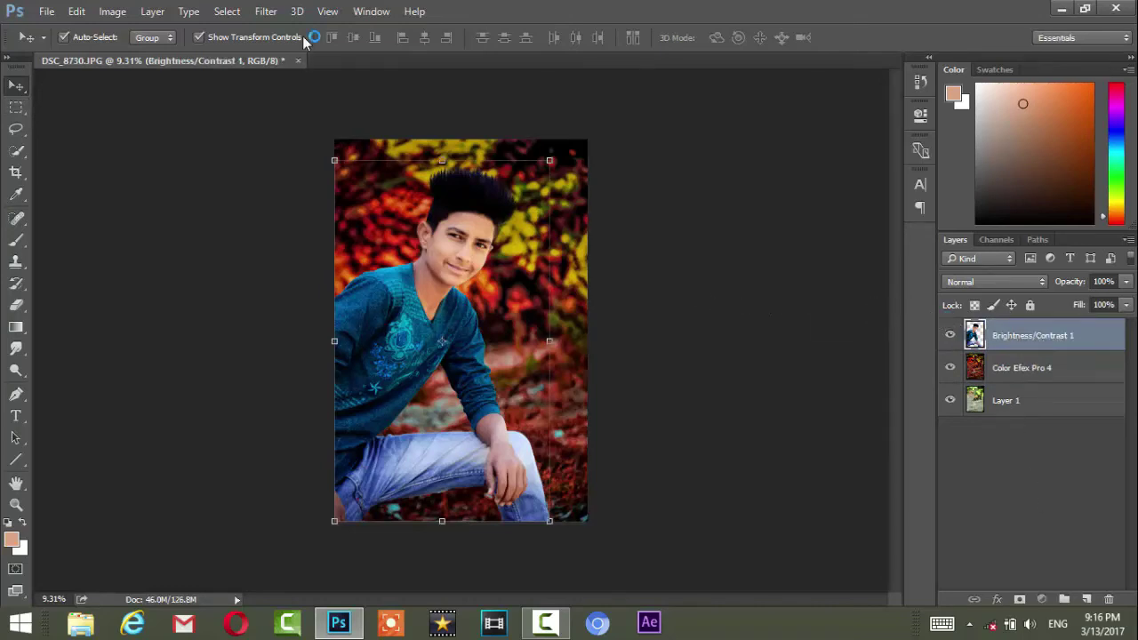
pyautogui.hotkey('ctrl', 'j')
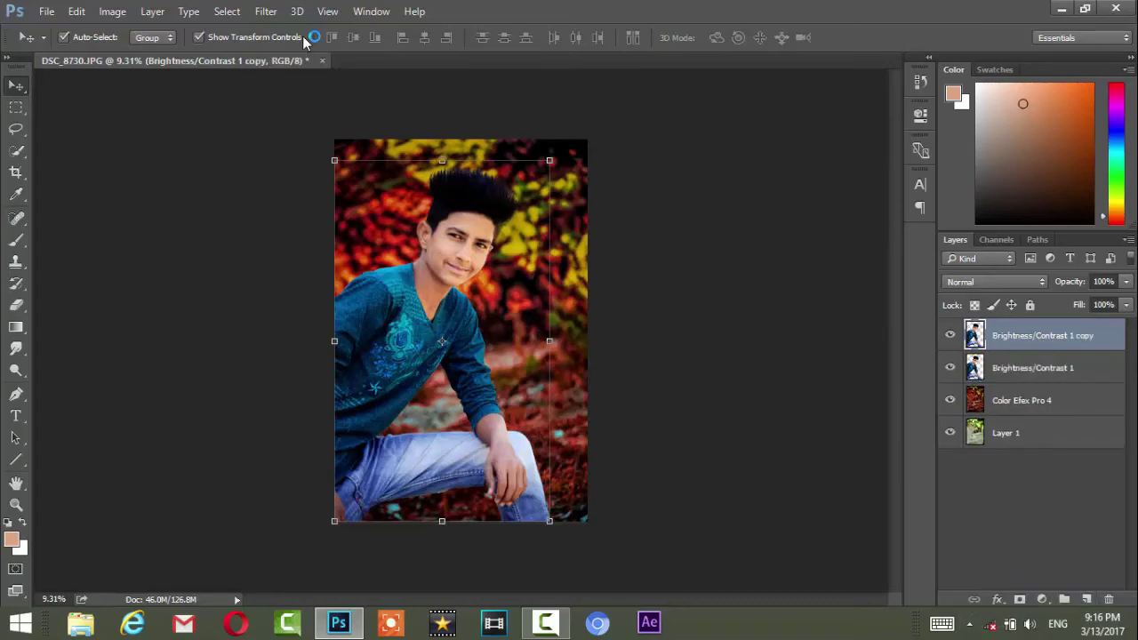
pyautogui.hotkey('alt', 't')
pyautogui.press('d')
pyautogui.press('d')
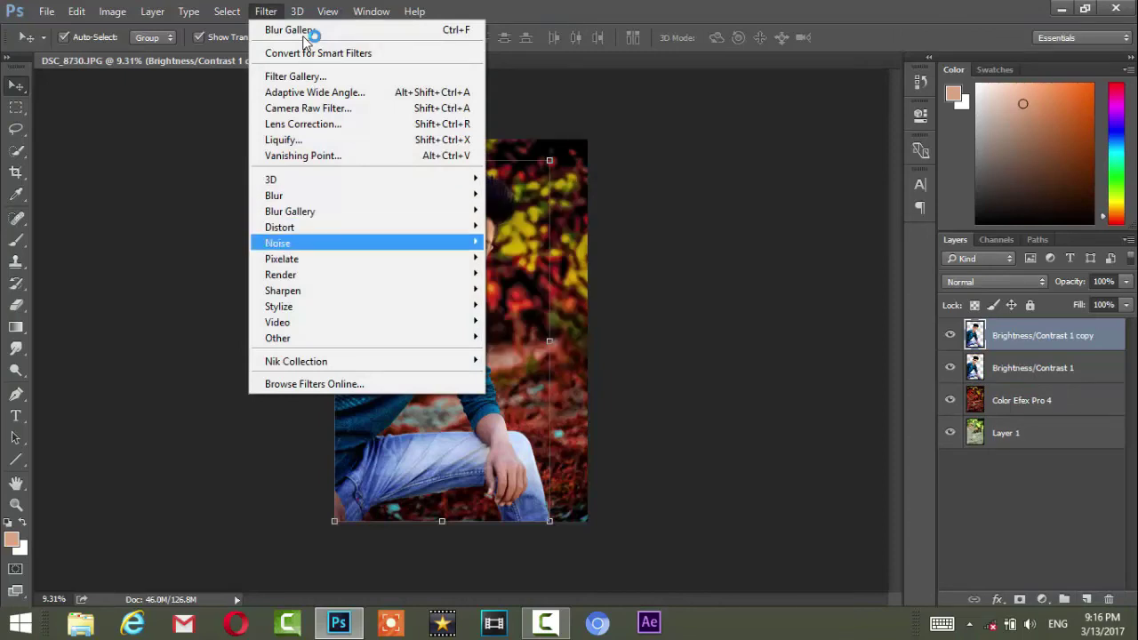
pyautogui.press('Down')
pyautogui.press('Down')
pyautogui.press('Down')
pyautogui.press('Up')
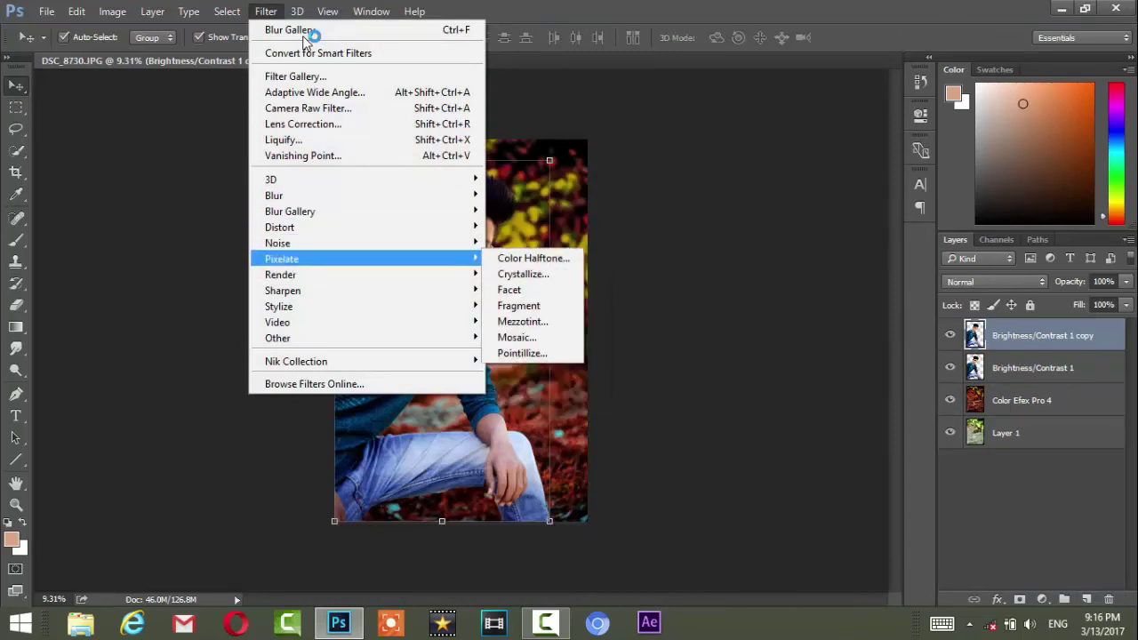
pyautogui.press('Up')
pyautogui.press('Right')
pyautogui.press('Down')
pyautogui.press('Down')
pyautogui.press('Down')
pyautogui.press('Return')
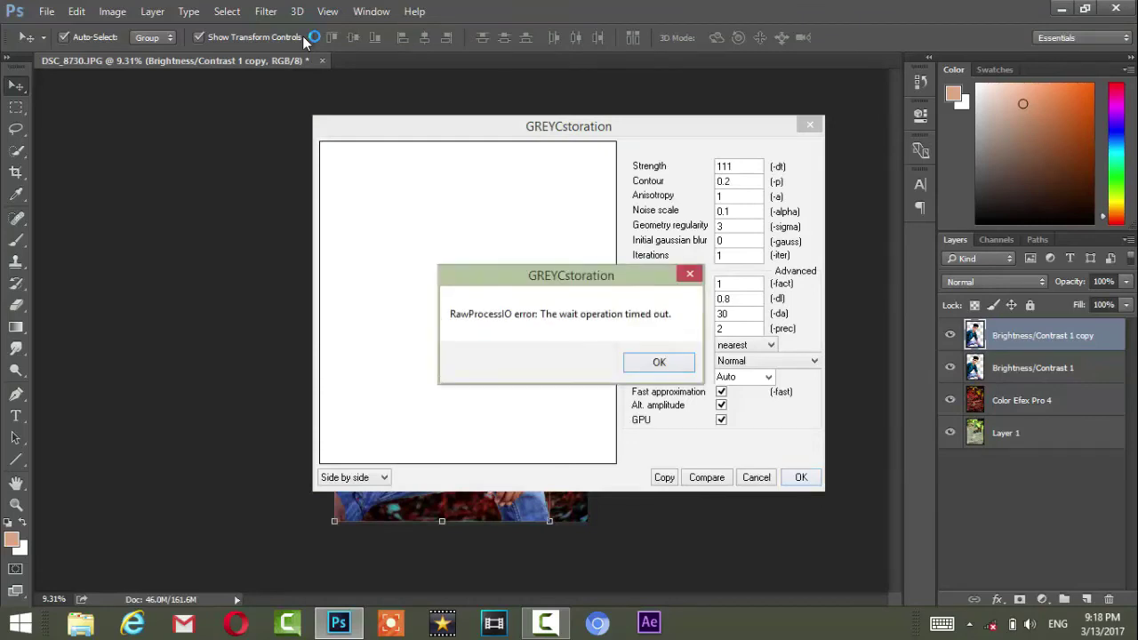
pyautogui.press('Return')
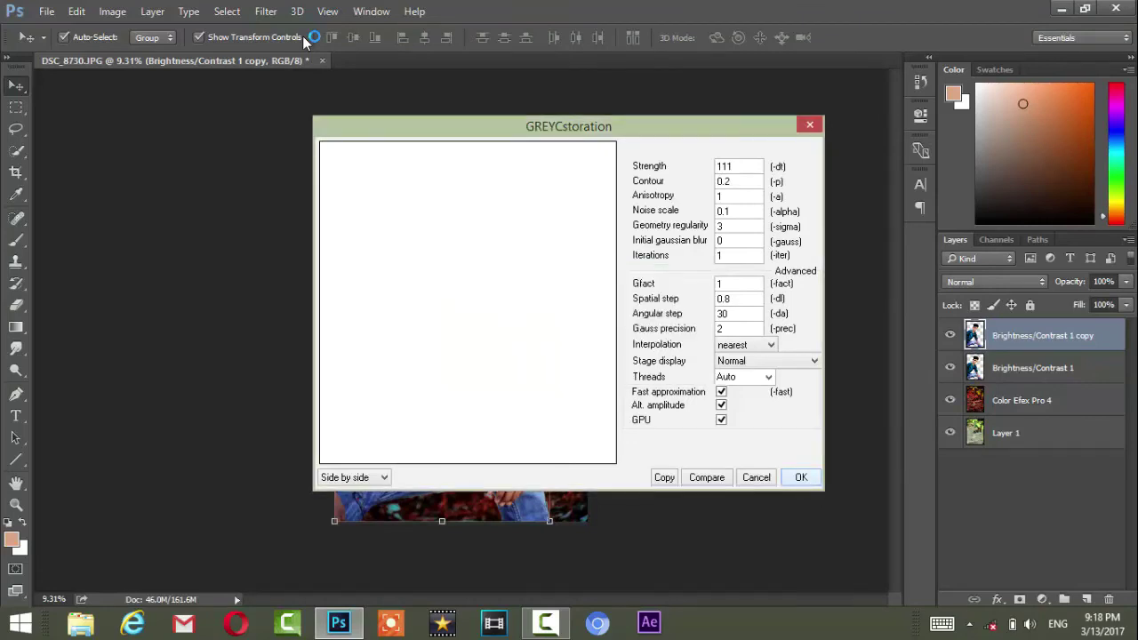
pyautogui.press('Return')
pyautogui.hotkey('ctrl', 'z')
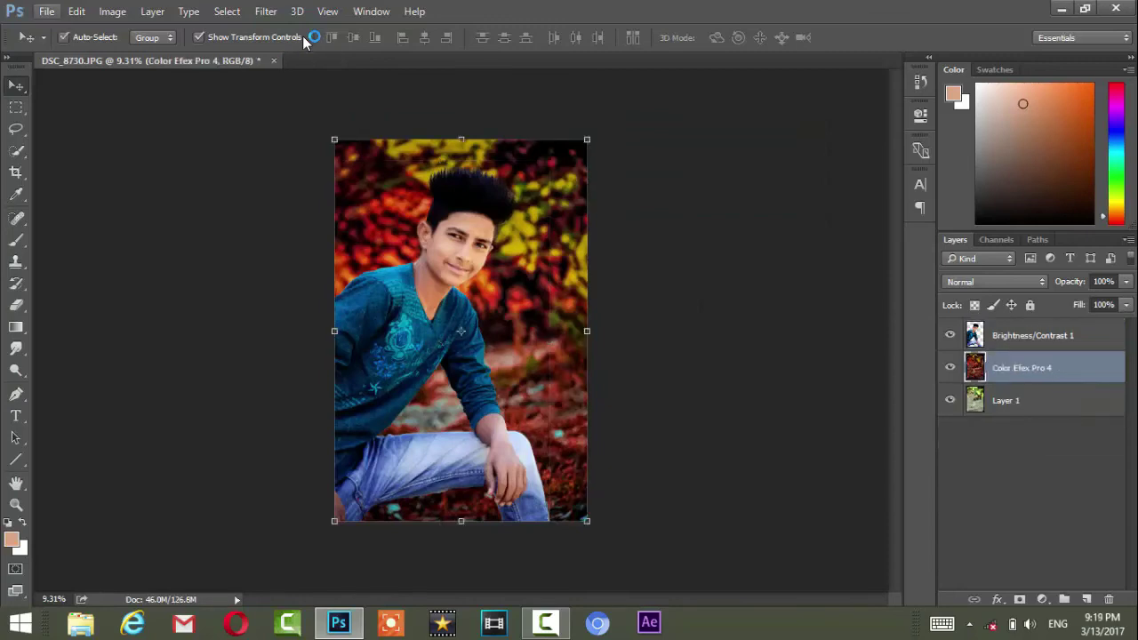
pyautogui.hotkey('alt', 'f')
pyautogui.press('s')
pyautogui.press('p')
# - Place the TU 13 DEKH image embedded from the write folder
pyautogui.press('Return')
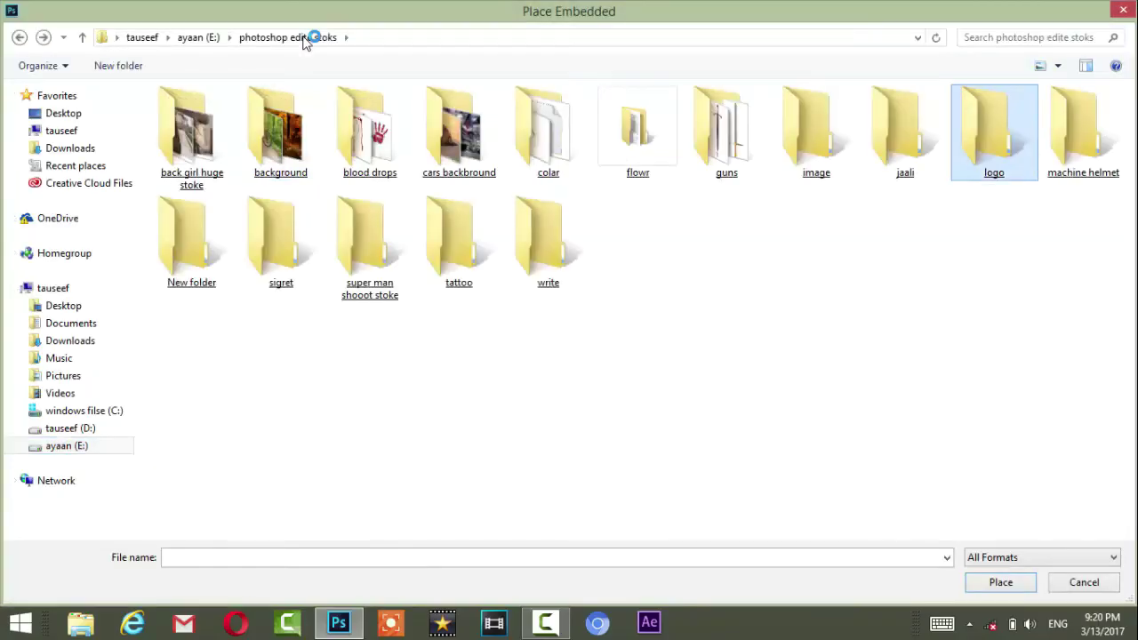
pyautogui.press('w')
pyautogui.press('Return')
pyautogui.press('i')
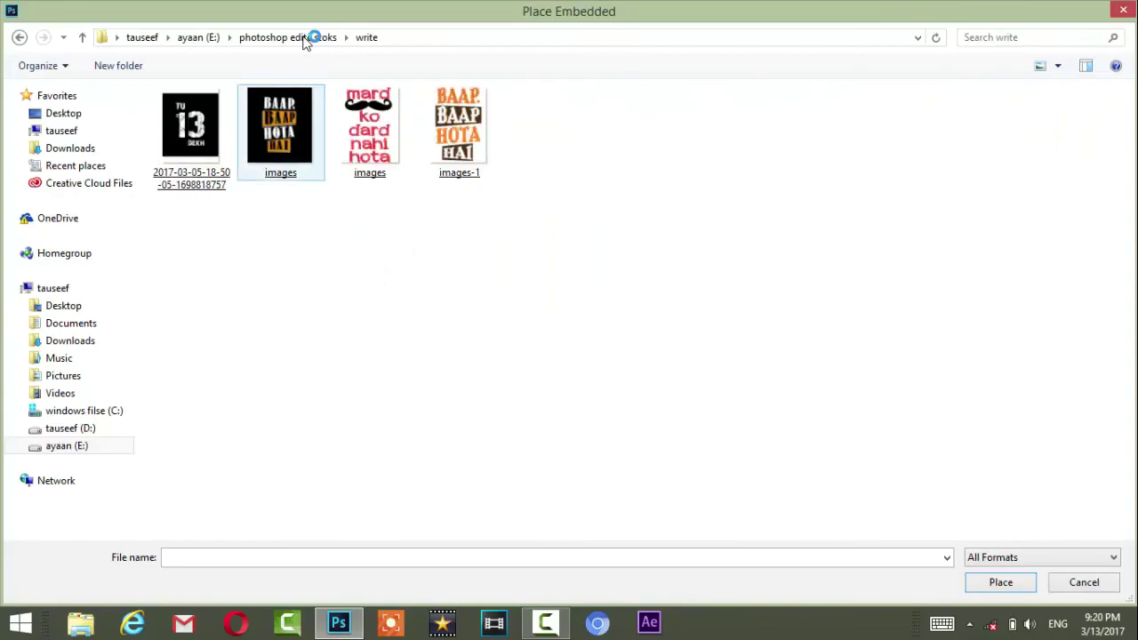
pyautogui.press('Left')
pyautogui.press('Return')
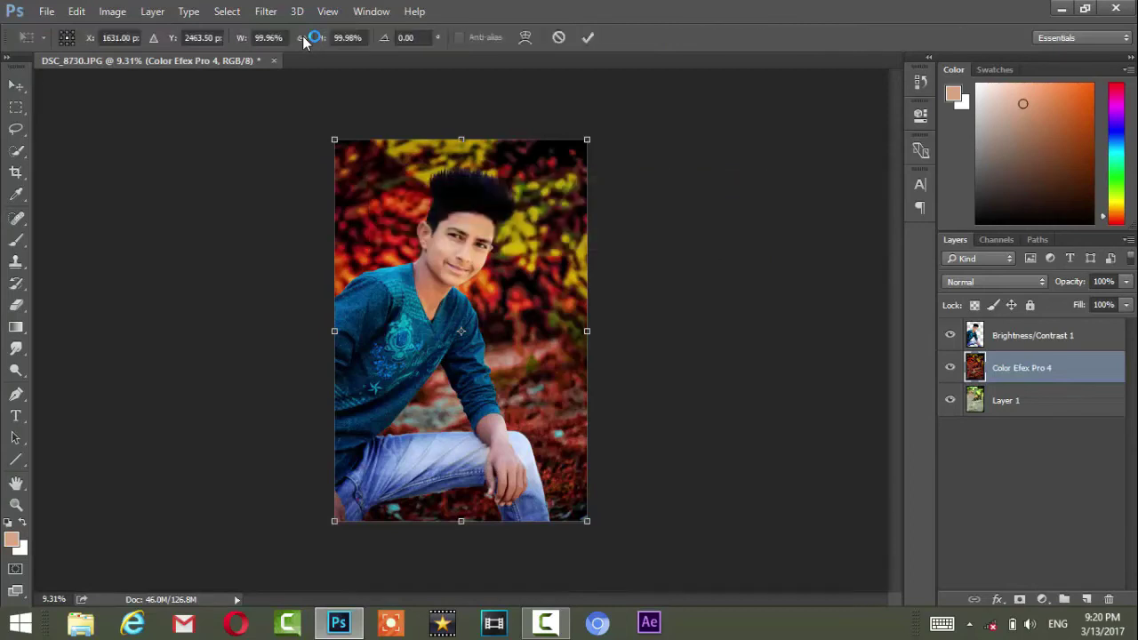
pyautogui.press('Return')
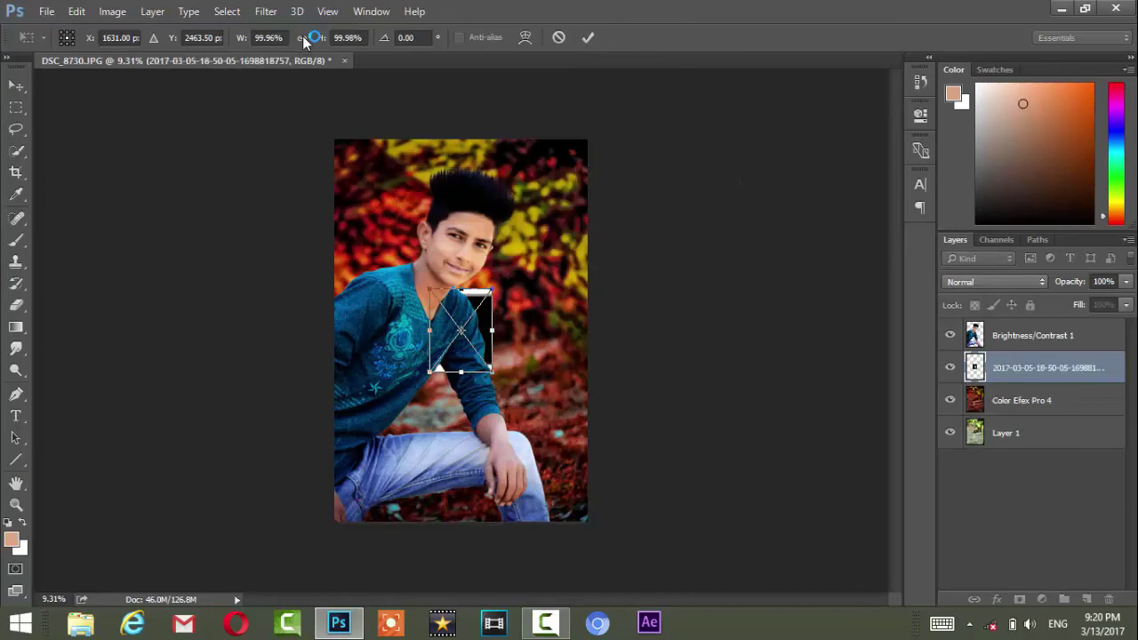
# - Move the graphic beside the boy's face, scale it to 171%, and commit
pyautogui.moveTo(461, 337); pyautogui.dragTo(518, 285)
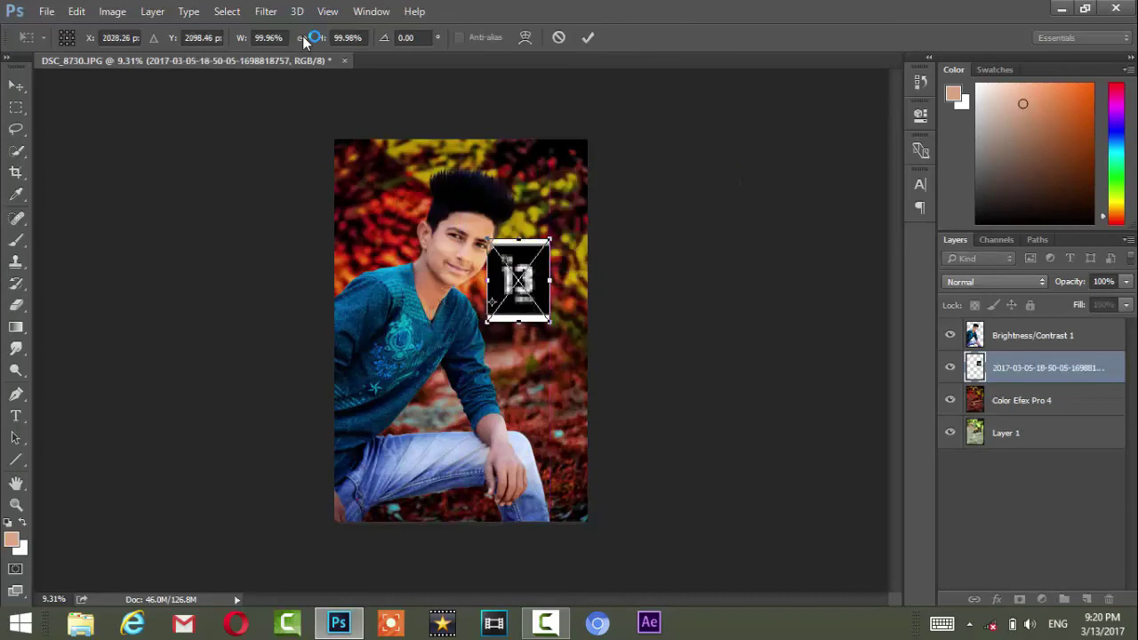
pyautogui.moveTo(551, 320); pyautogui.dragTo(587, 378)
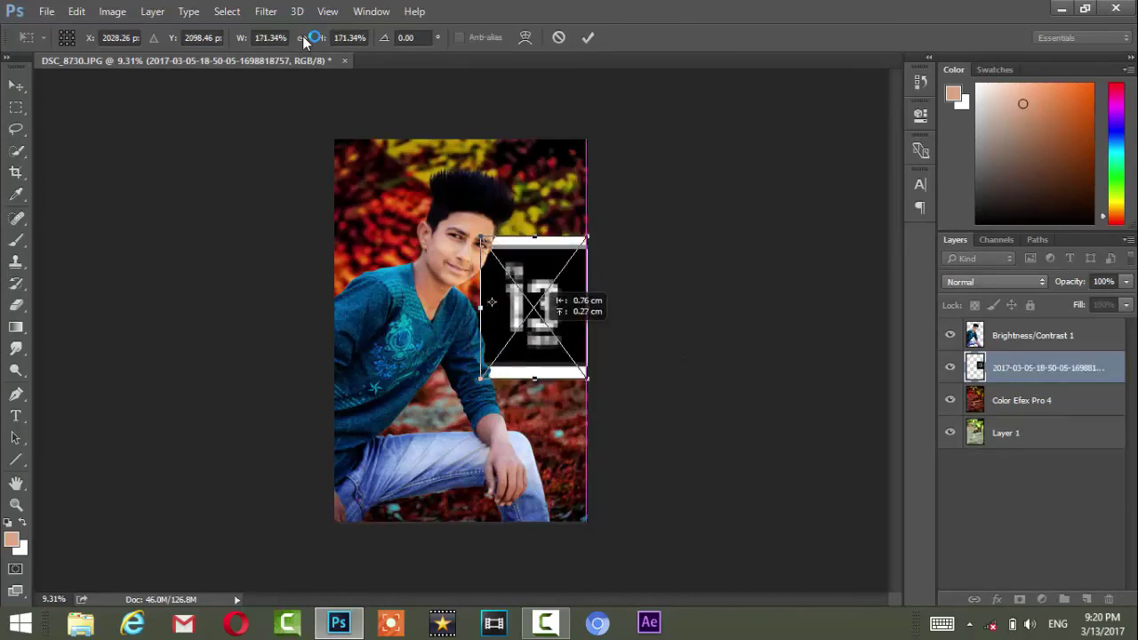
pyautogui.press('Return')
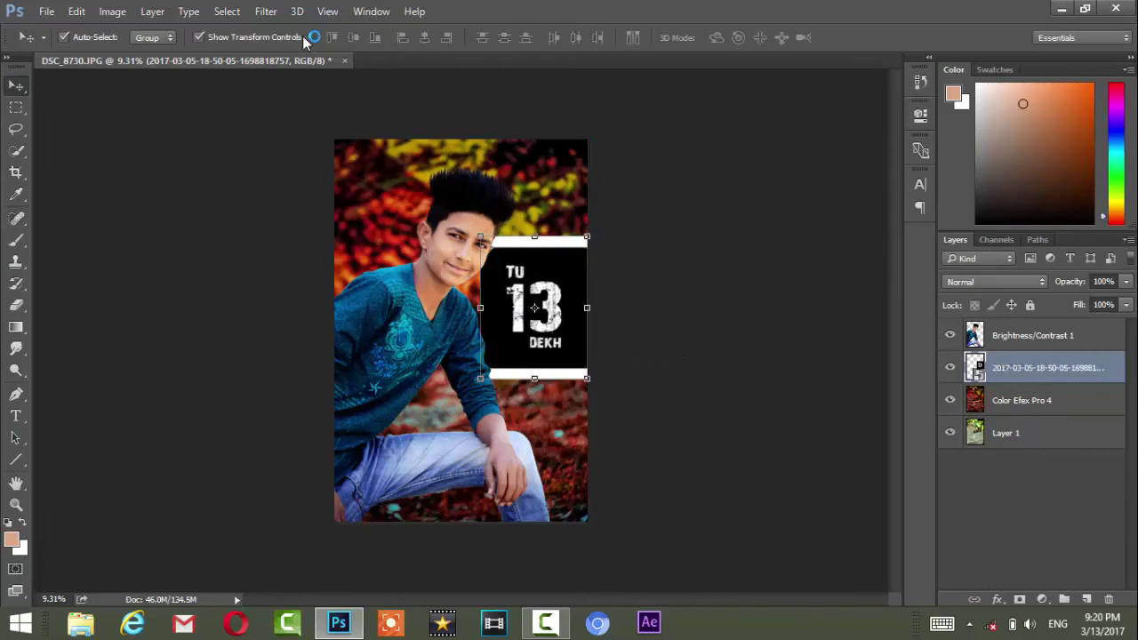
# - Merge the Brightness/Contrast 1 and lower photo layers into one, placed below the graphic
pyautogui.hotkey('alt', ']')
pyautogui.hotkey('alt', 'shift', '[')
pyautogui.hotkey('alt', 'shift', '[')
pyautogui.hotkey('alt', 'shift', '[')
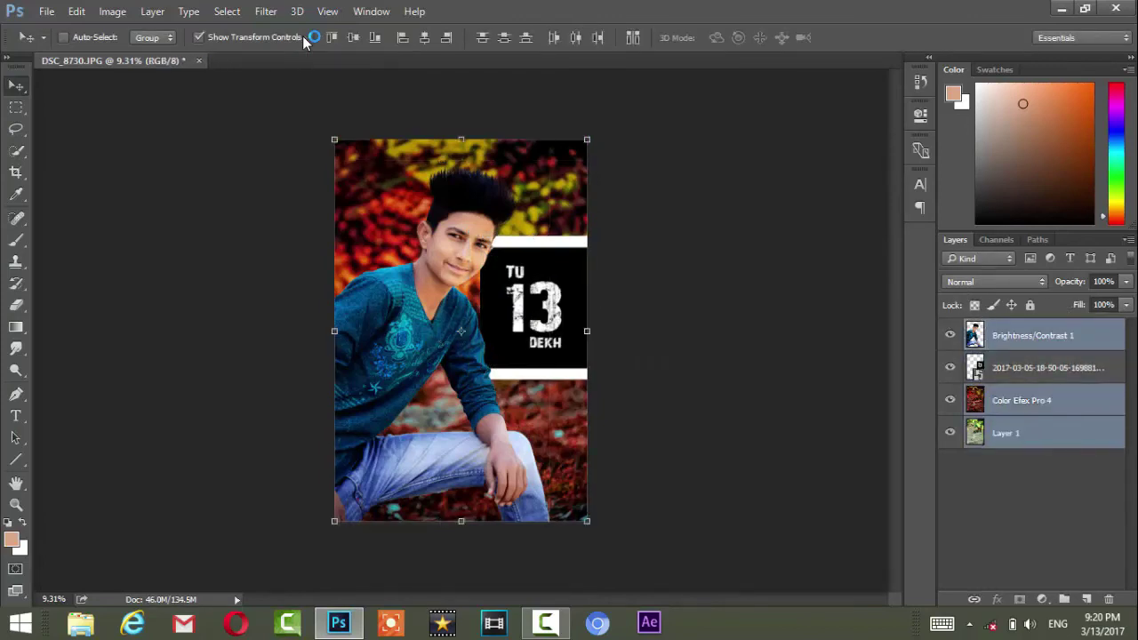
pyautogui.hotkey('ctrl', 'e')
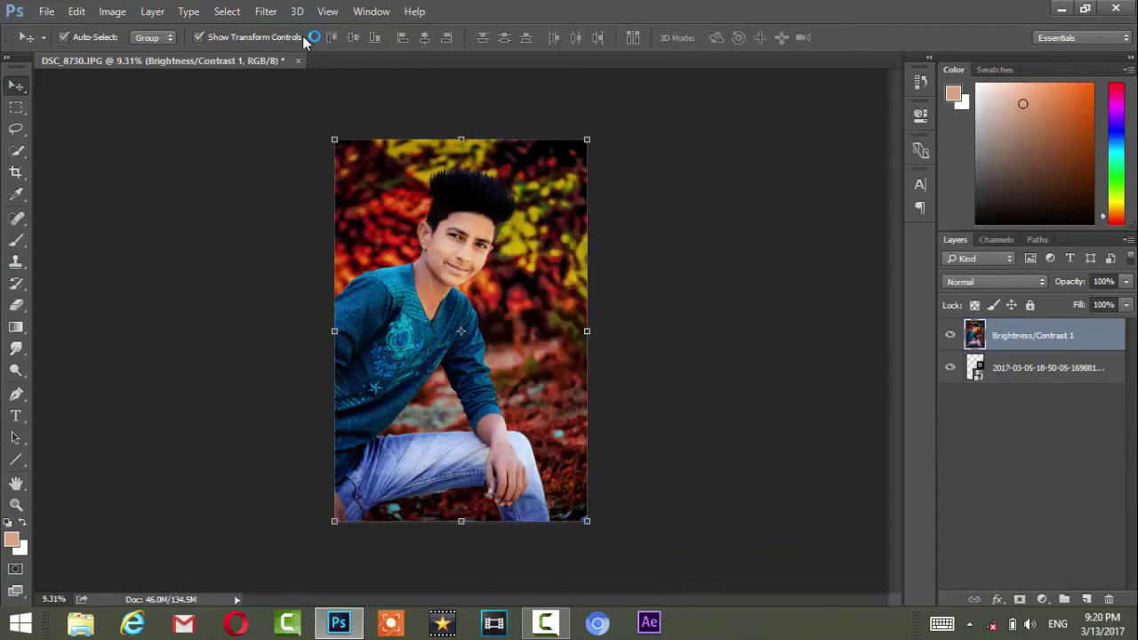
pyautogui.hotkey('ctrl', '[')
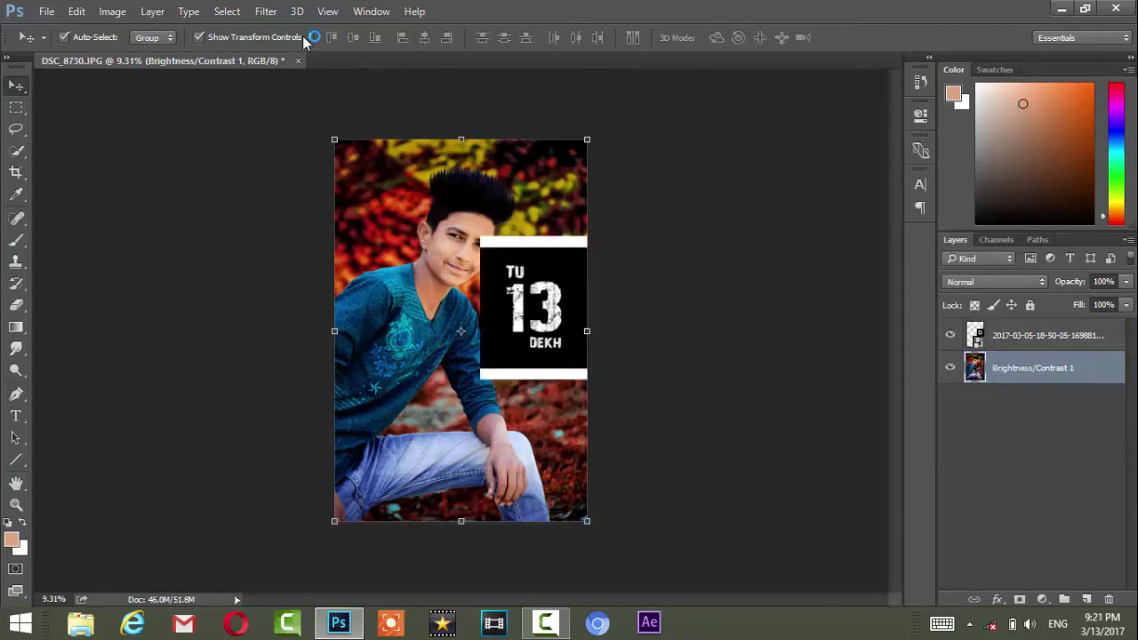
pyautogui.hotkey('ctrl', '+')
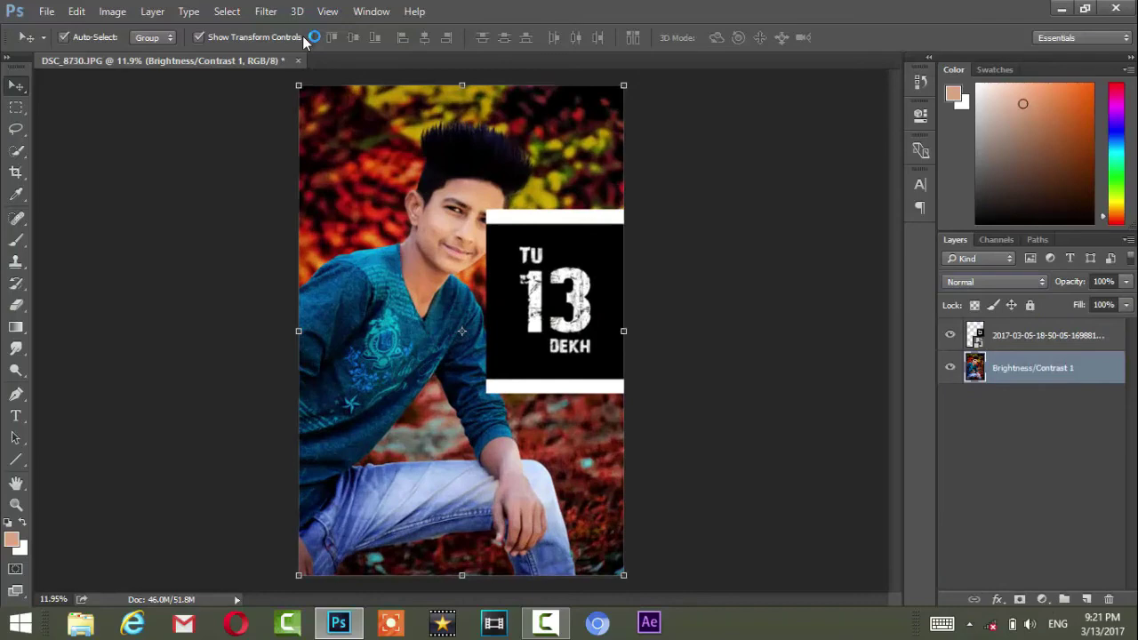
# - Set the TU 13 DEKH graphic layer's blend mode to Screen
pyautogui.hotkey('shift', '+')
pyautogui.hotkey('shift', '+')
pyautogui.hotkey('shift', '+')
pyautogui.hotkey('alt', ']')
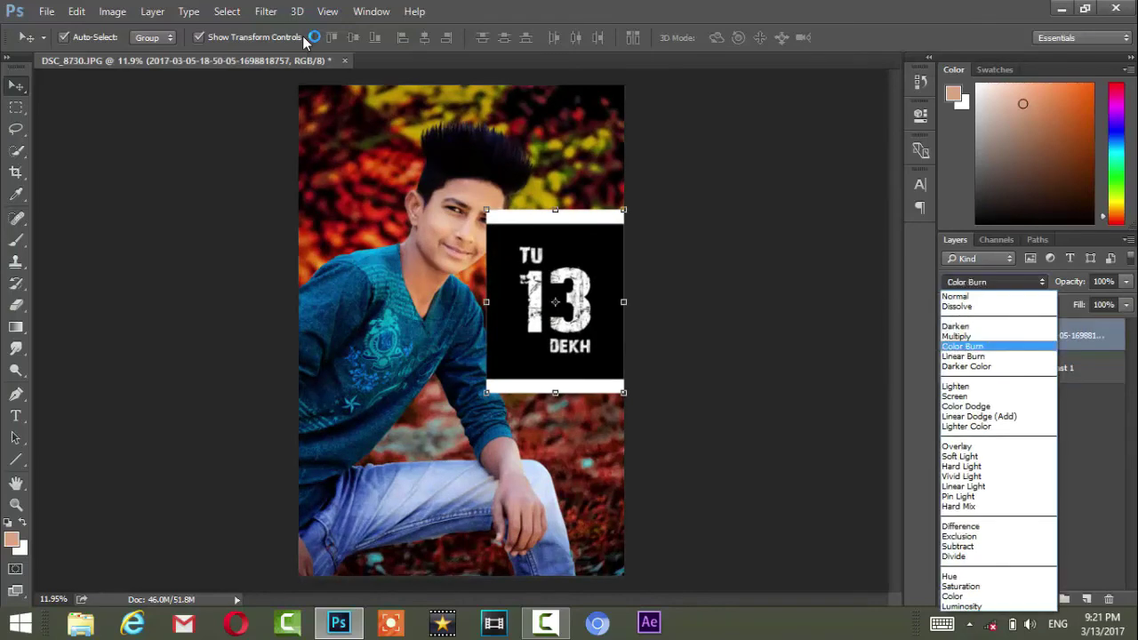
pyautogui.hotkey('shift', '-')
pyautogui.hotkey('shift', '+')
pyautogui.hotkey('shift', '+')
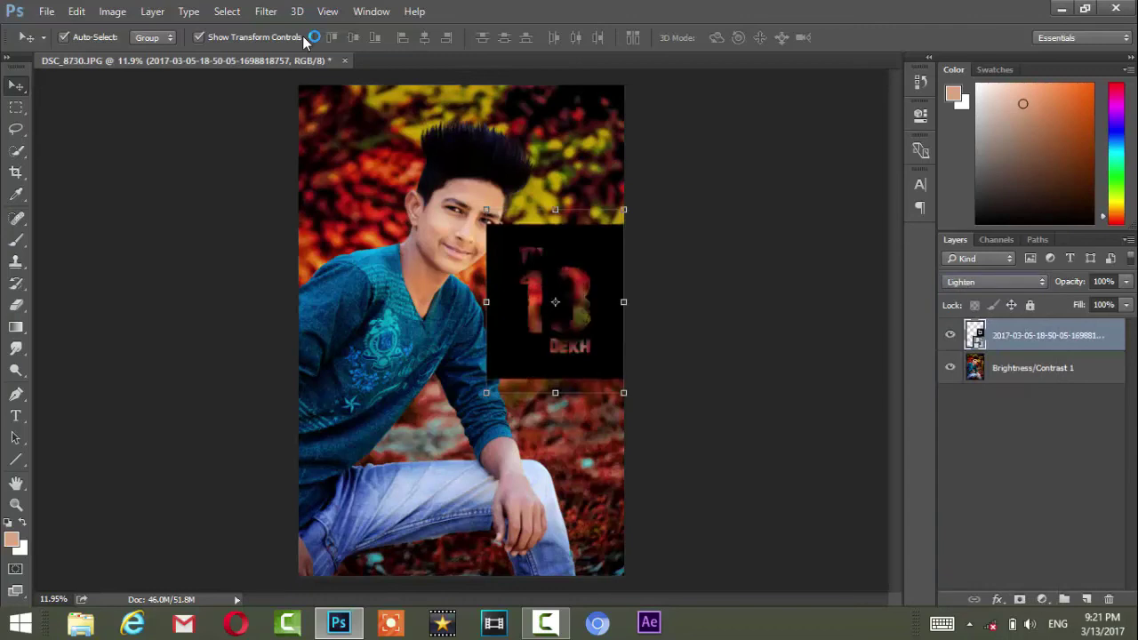
pyautogui.hotkey('shift', '+')
pyautogui.hotkey('shift', '+')
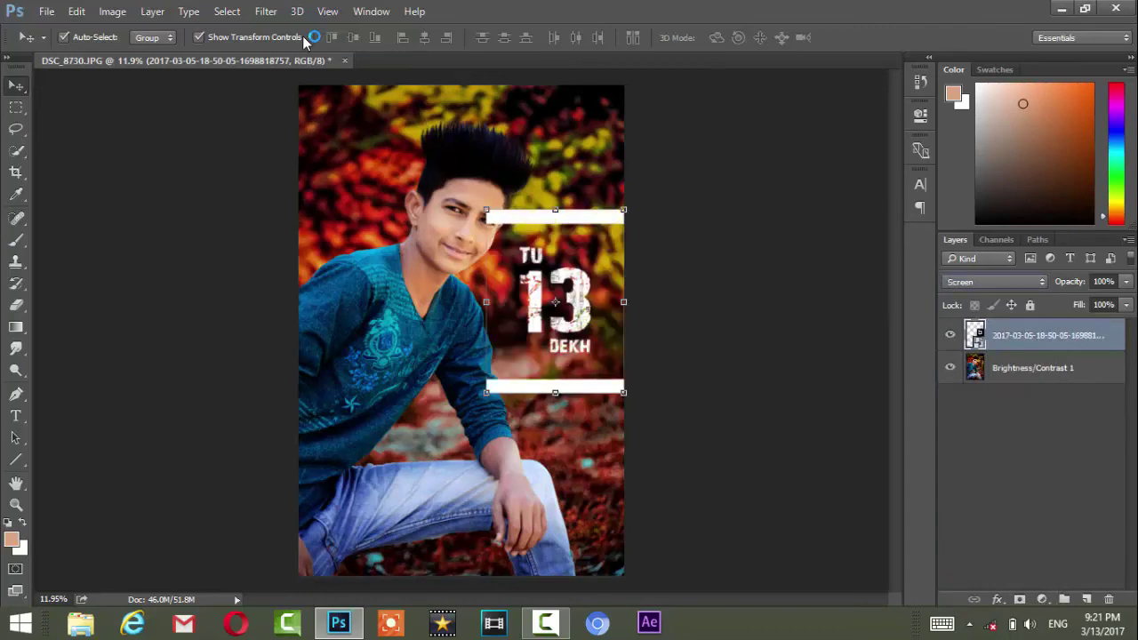
# - Rasterize the graphic layer and erase its upper and lower white bars
pyautogui.press('e')
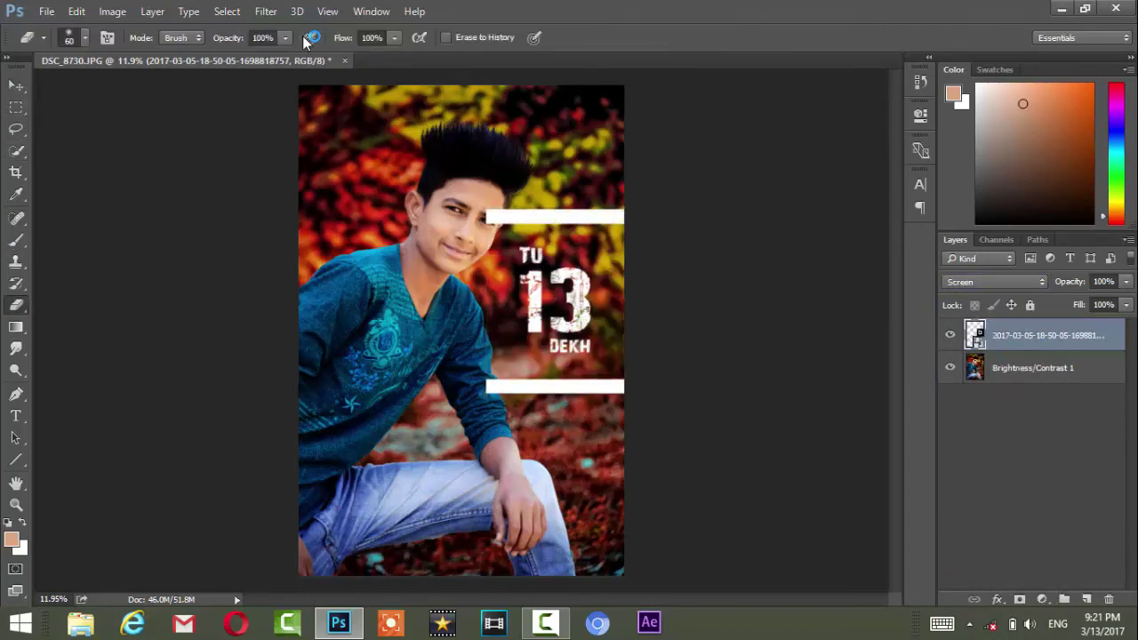
pyautogui.hotkey('ctrl', '+')
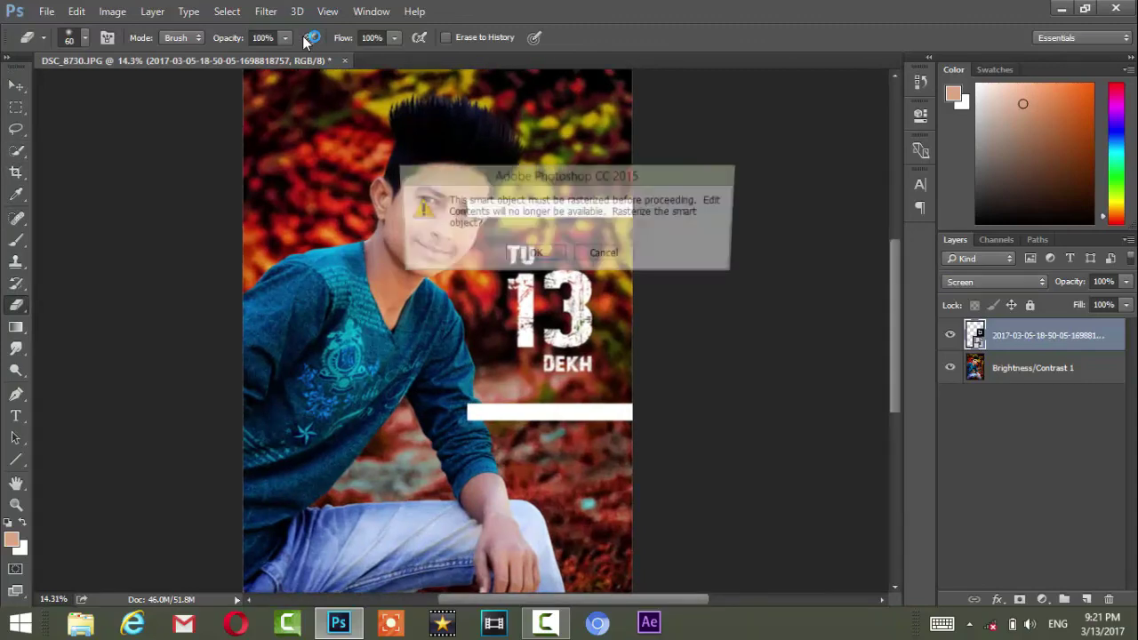
pyautogui.press('Return')
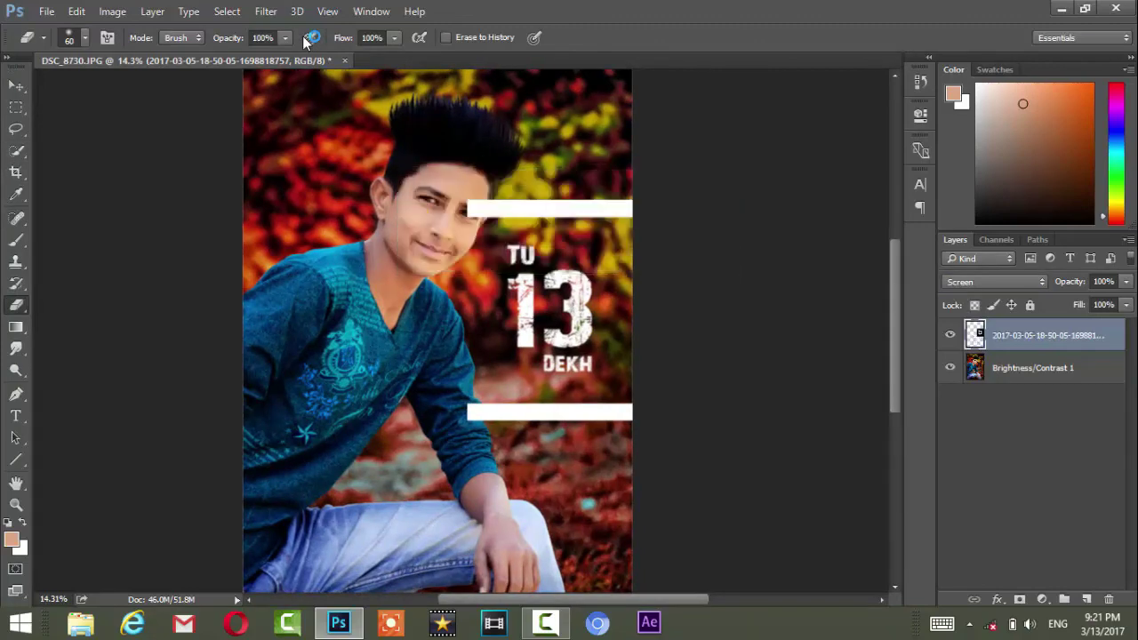
pyautogui.moveTo(462, 210); pyautogui.dragTo(633, 210)
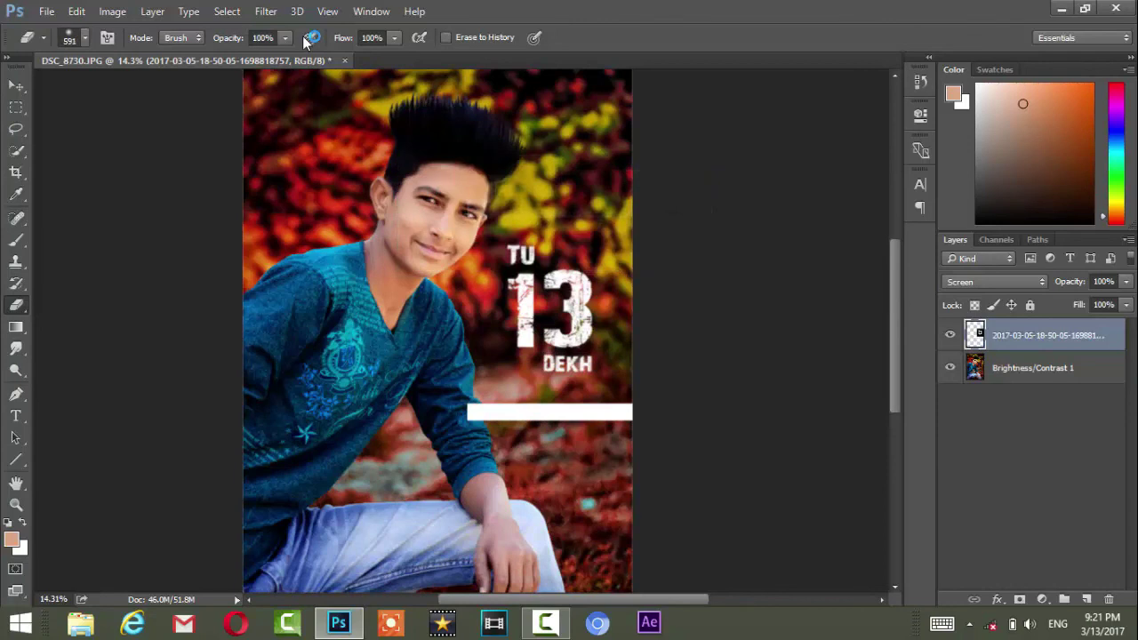
pyautogui.moveTo(464, 412); pyautogui.dragTo(632, 412)
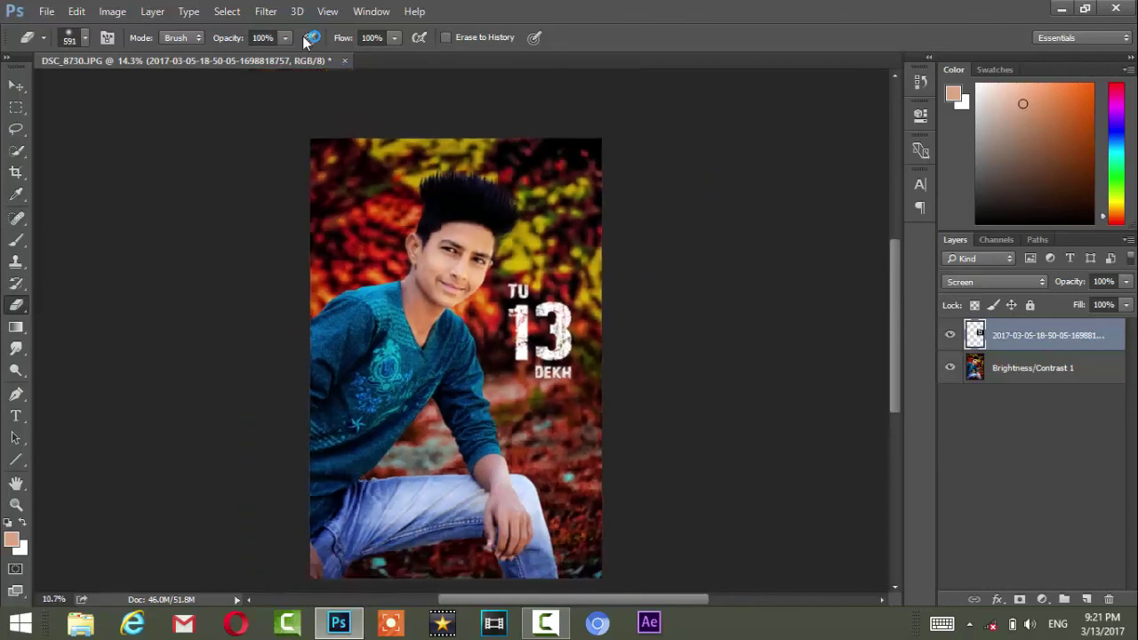
# - Scale up the TU 13 DEKH text slightly and nudge it lower
pyautogui.press('v')
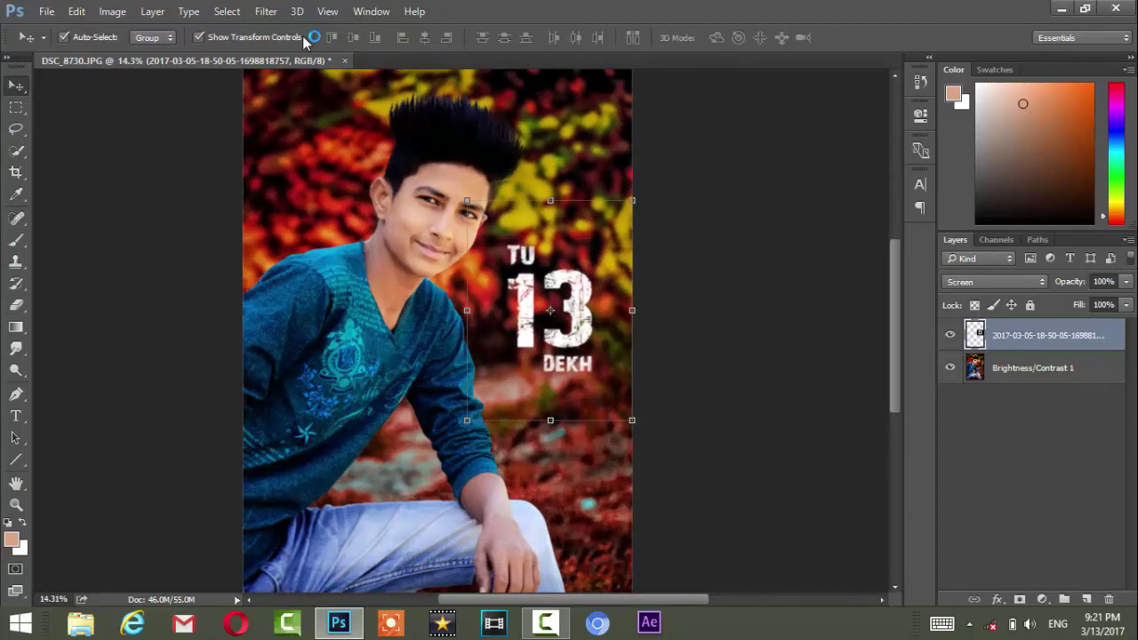
pyautogui.hotkey('ctrl', 't')
pyautogui.moveTo(632, 419); pyautogui.dragTo(647, 438)
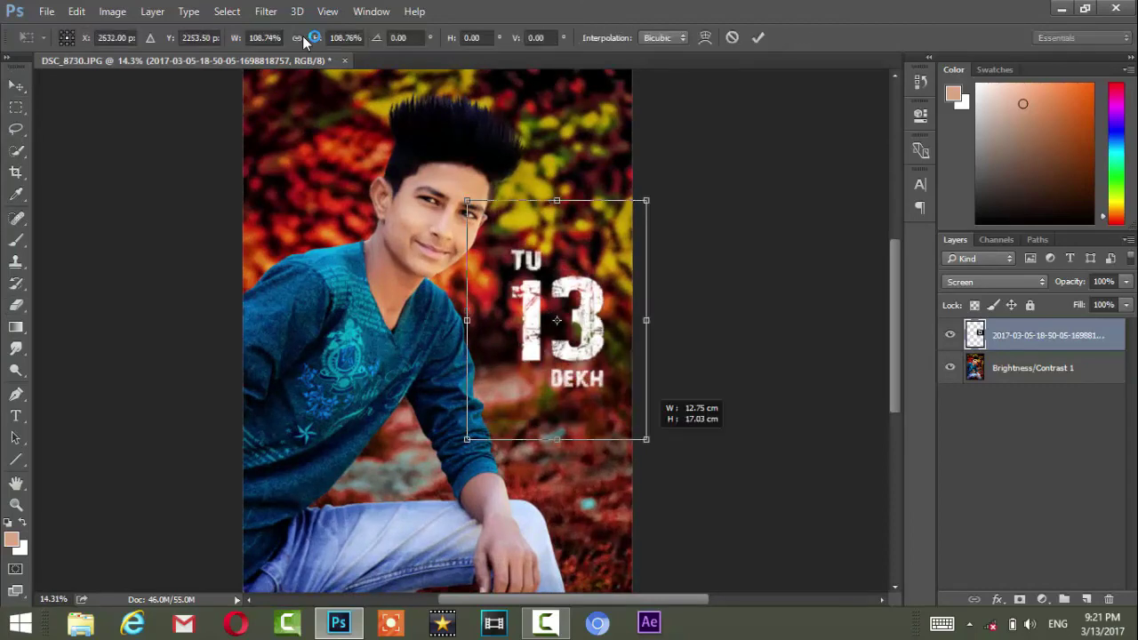
pyautogui.moveTo(557, 320); pyautogui.dragTo(552, 344)
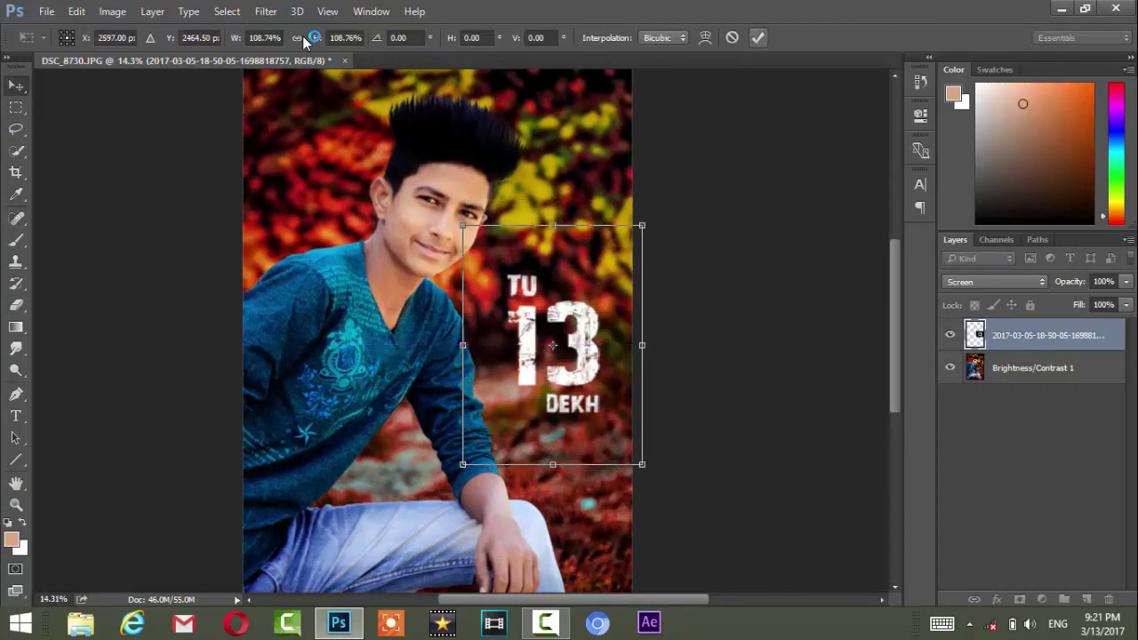
pyautogui.click(758, 38)
# - Place the camera logo PNG embedded and shrink it into the top-left corner
pyautogui.hotkey('alt', 'f')
pyautogui.press('l')
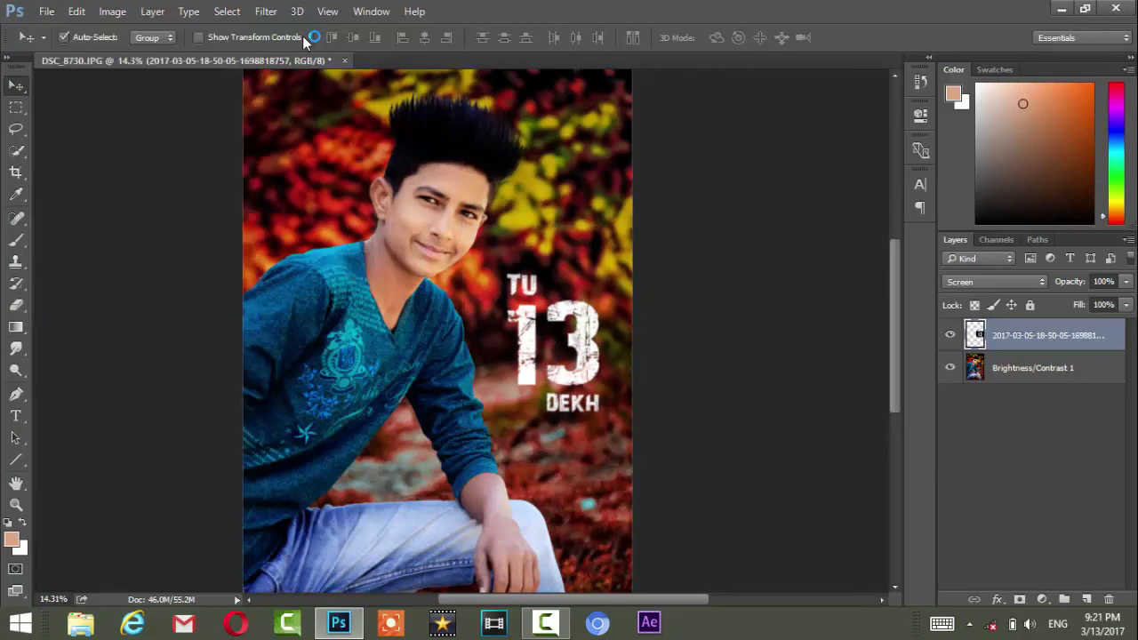
pyautogui.press('Escape')
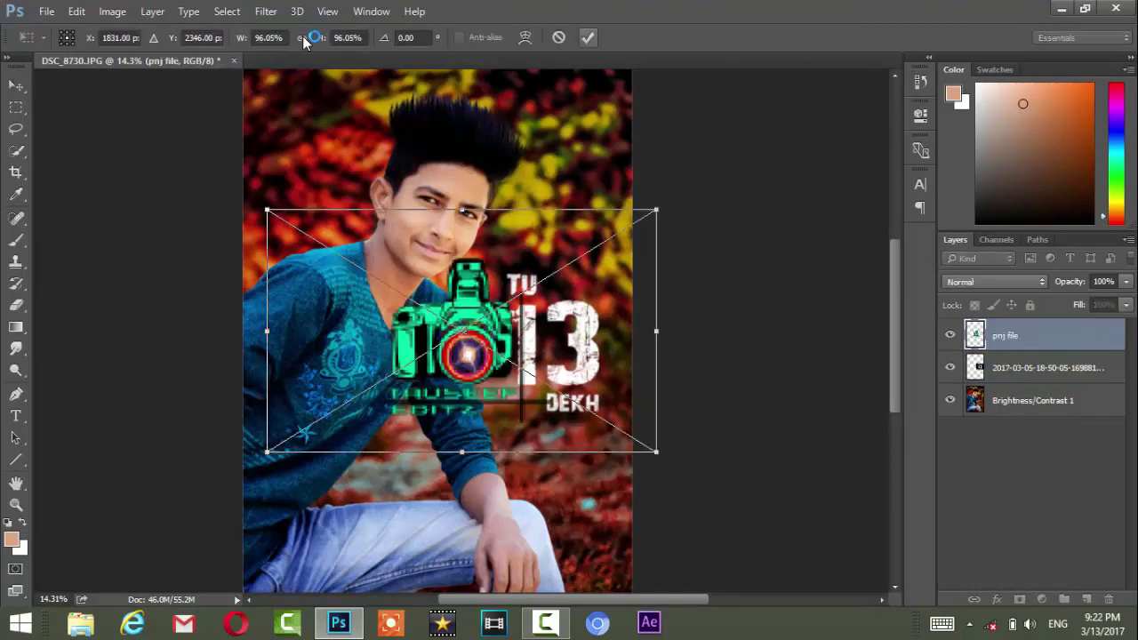
pyautogui.press('Return')
pyautogui.moveTo(453, 342); pyautogui.dragTo(564, 196)
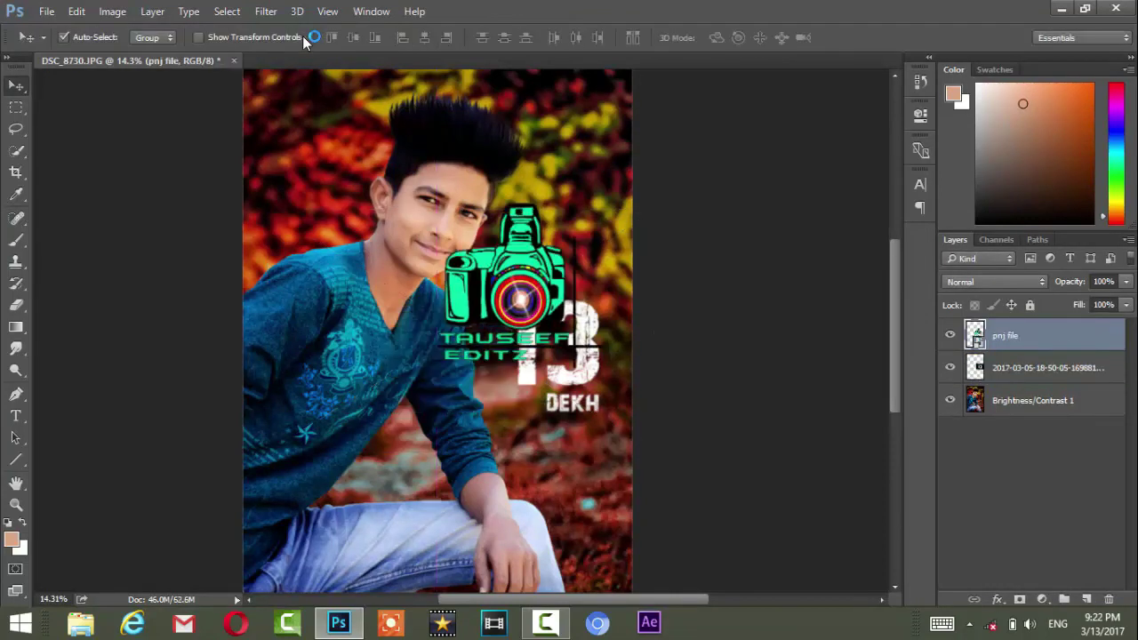
pyautogui.click(301, 38)
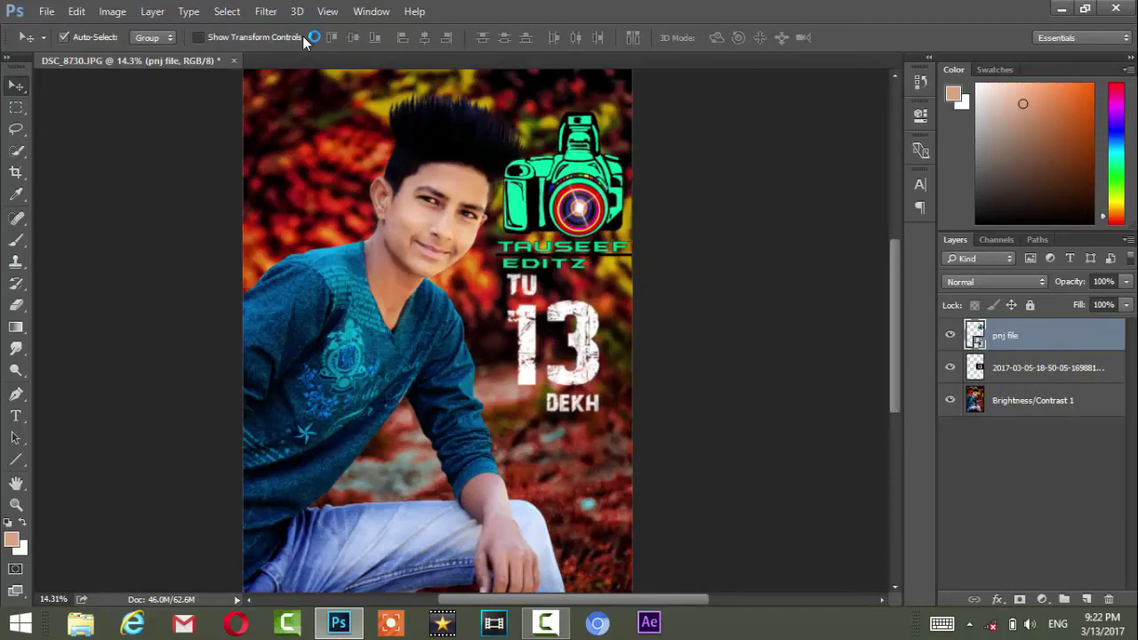
pyautogui.moveTo(578, 191); pyautogui.dragTo(529, 266)
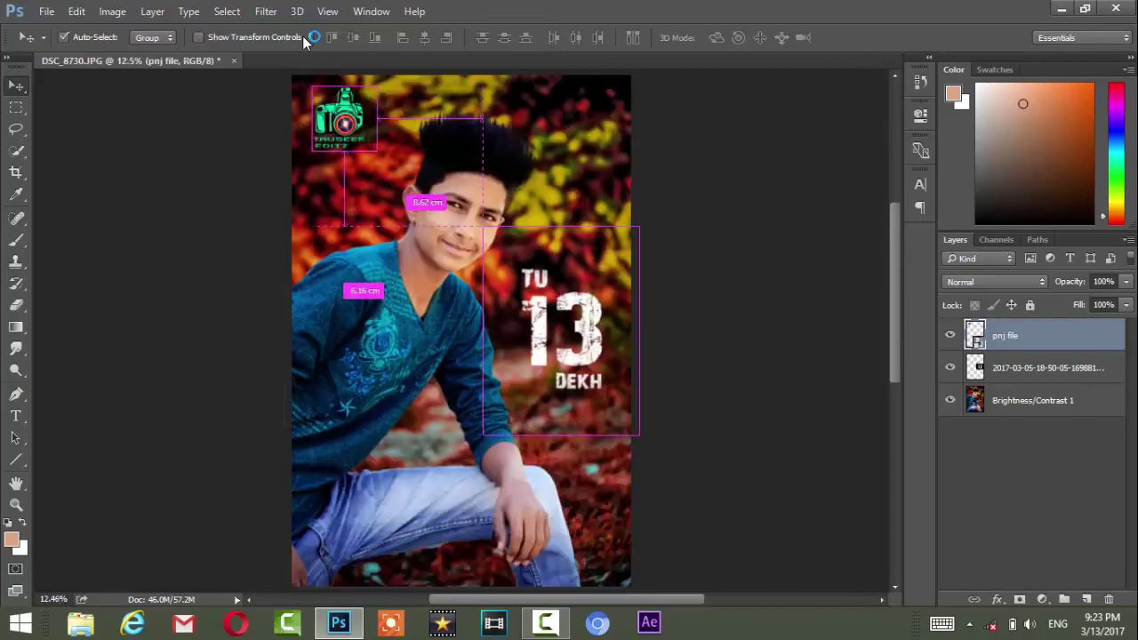
# - Select the bottom Brightness/Contrast 1 layer
pyautogui.hotkey('alt', 't')
pyautogui.press('Escape')
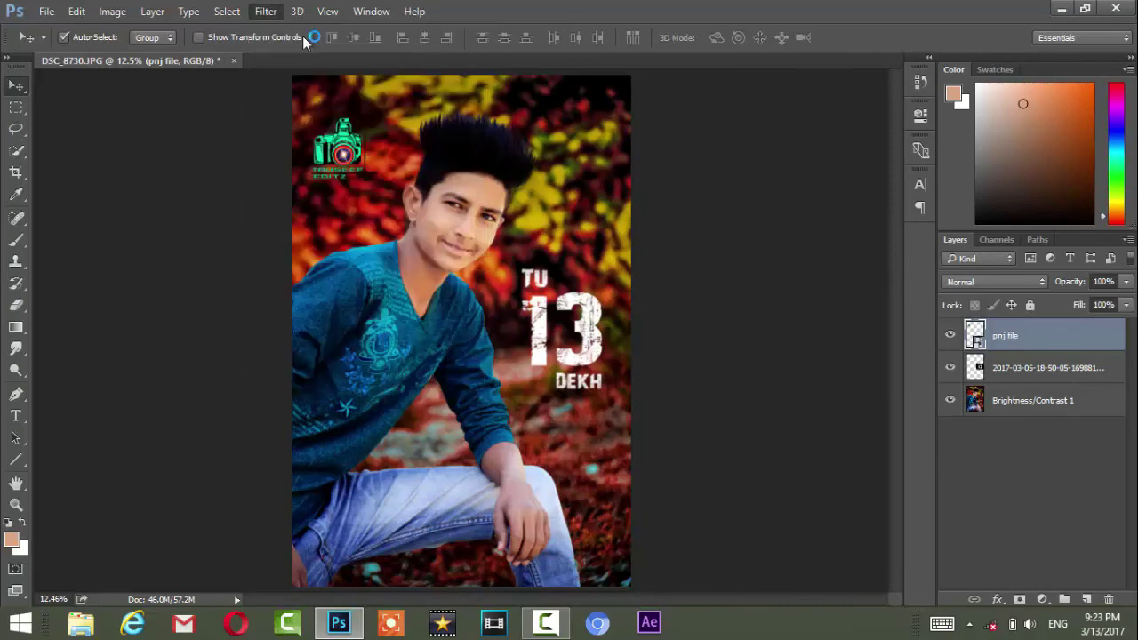
pyautogui.hotkey('alt', ',')
# - Flatten the image, then add a Camera Raw vignette with Amount -29 and Midpoint 35
pyautogui.rightClick(1009, 400)
pyautogui.click(711, 573)
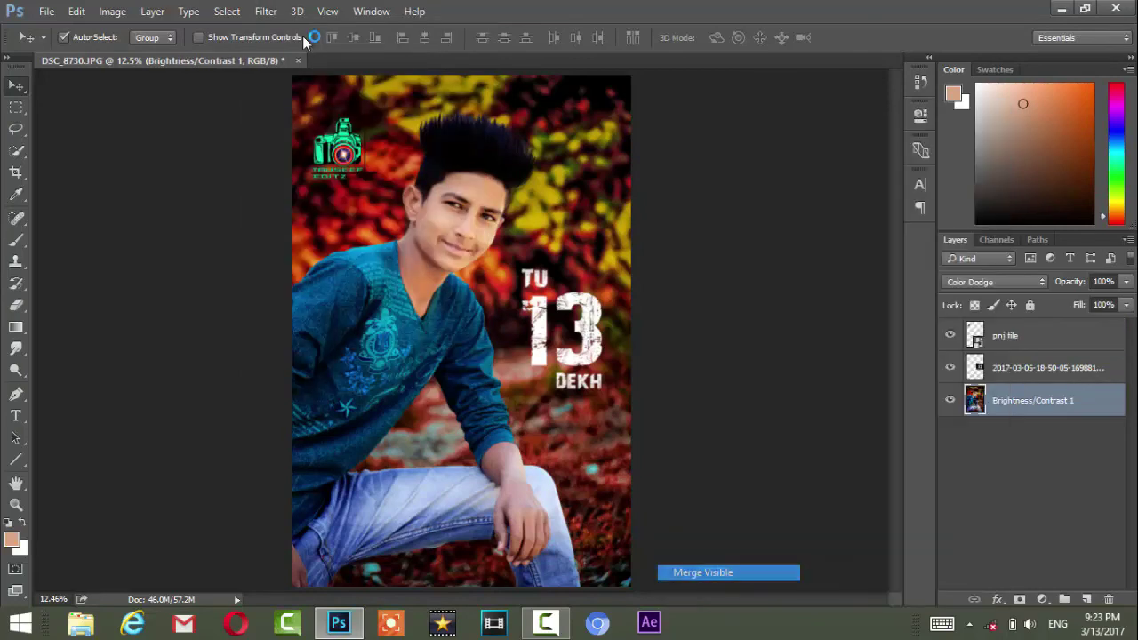
pyautogui.hotkey('alt', 't')
pyautogui.press('Down')
pyautogui.press('Down')
pyautogui.press('Down')
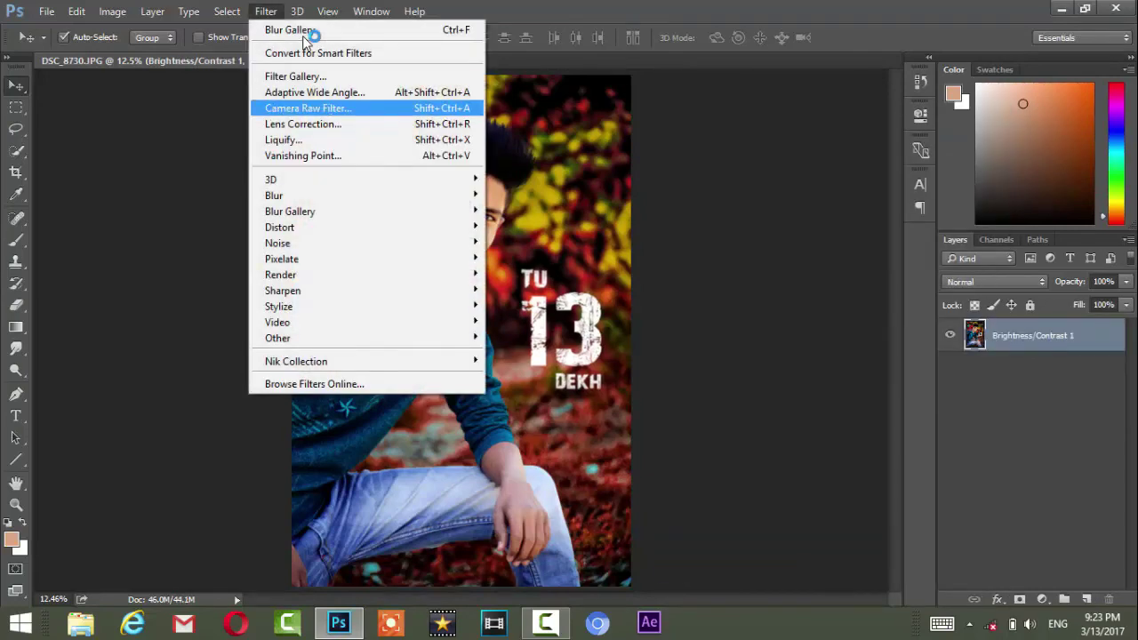
pyautogui.press('Return')
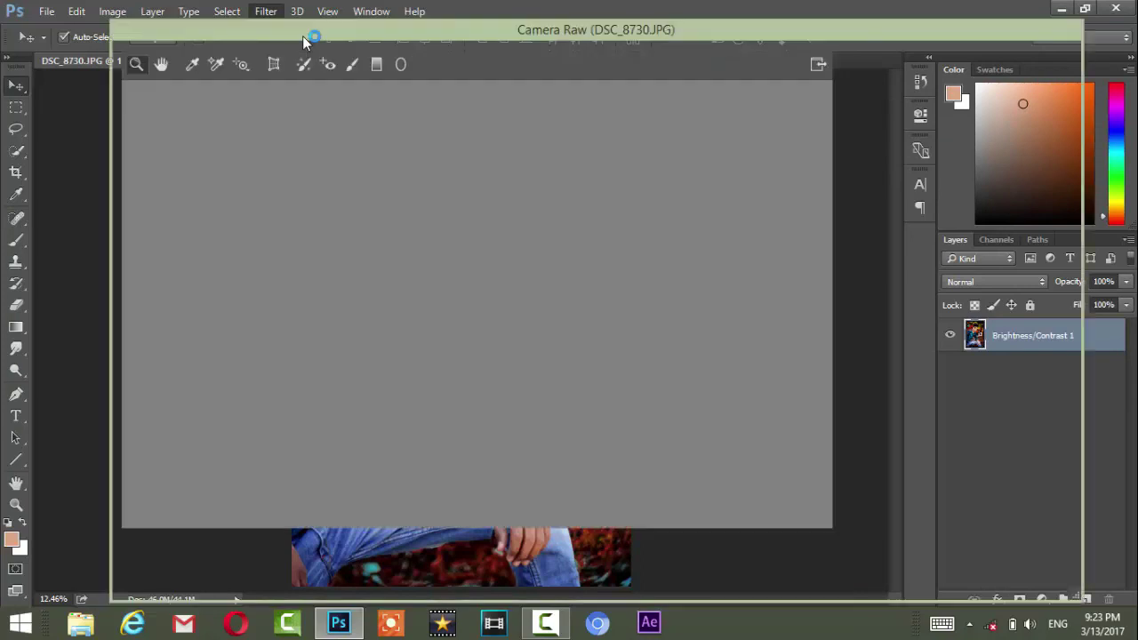
pyautogui.hotkey('ctrl', 'alt', '7')
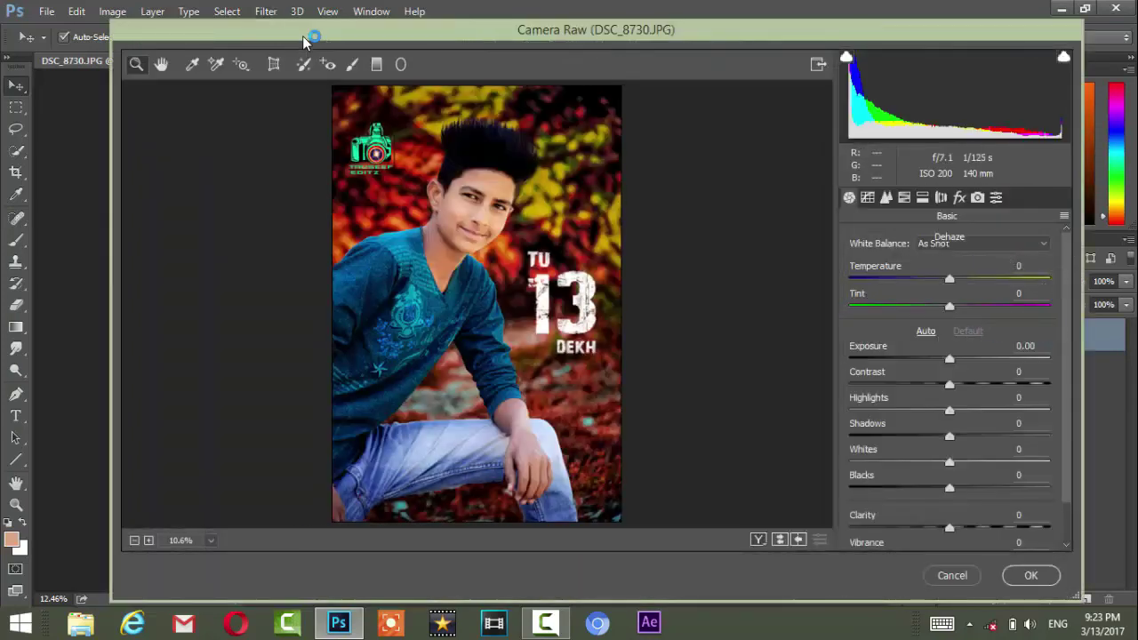
pyautogui.write('-49')
pyautogui.press('Return')
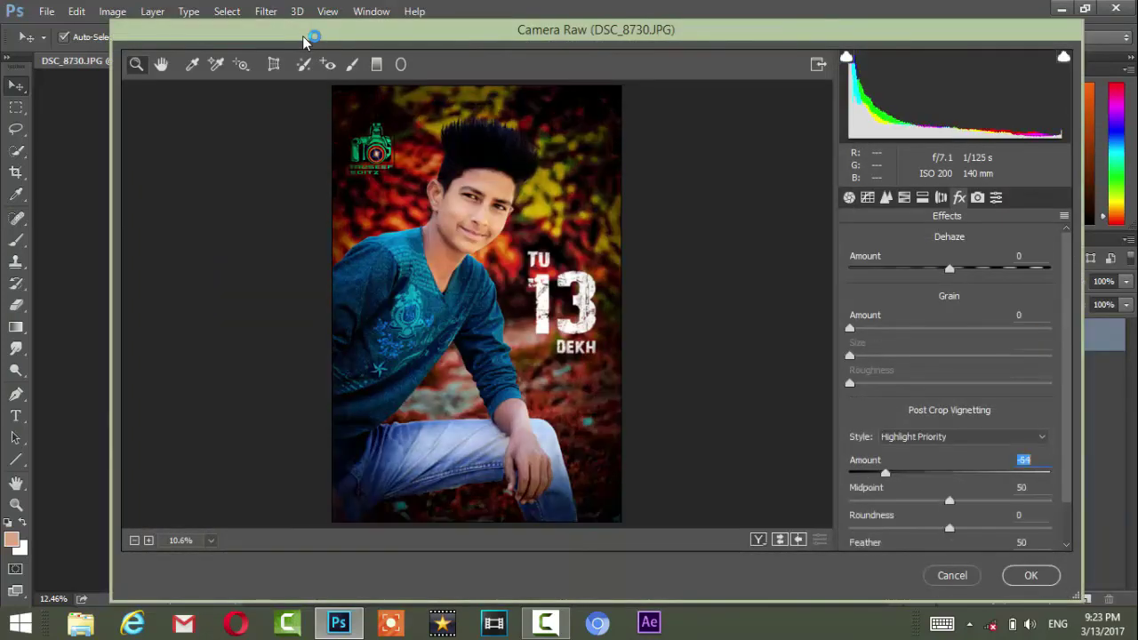
pyautogui.press('Up')
pyautogui.press('Up')
pyautogui.press('Up')
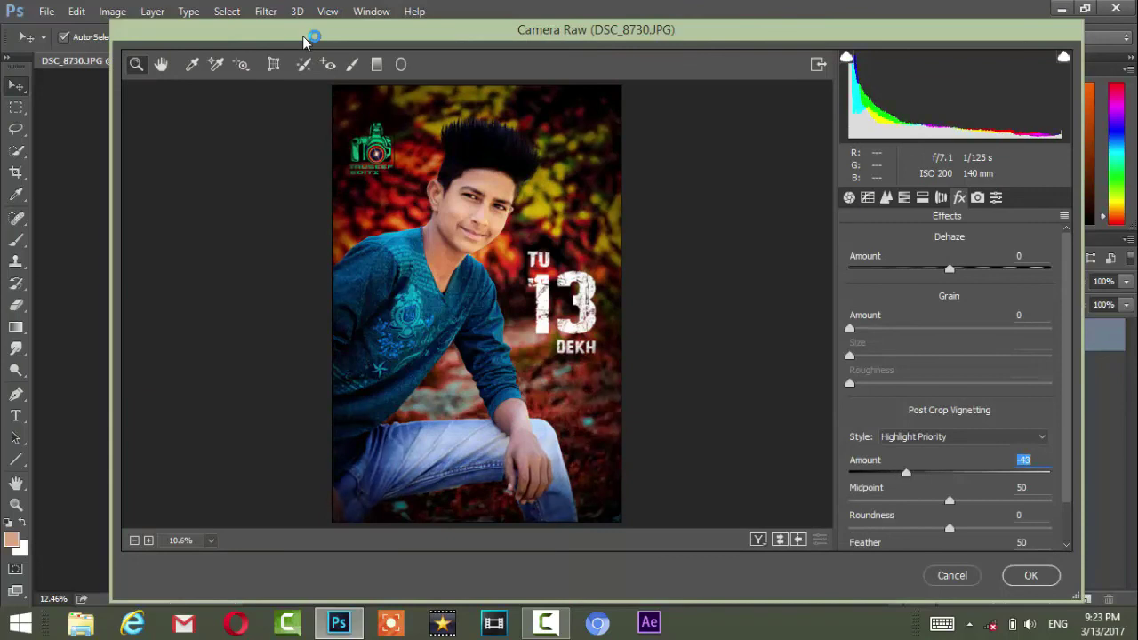
pyautogui.press('Up')
pyautogui.press('Up')
pyautogui.press('Up')
pyautogui.press('Up')
pyautogui.press('Up')
pyautogui.press('Up')
pyautogui.press('Tab')
pyautogui.press('Down')
pyautogui.press('Down')
pyautogui.press('Down')
pyautogui.press('Return')
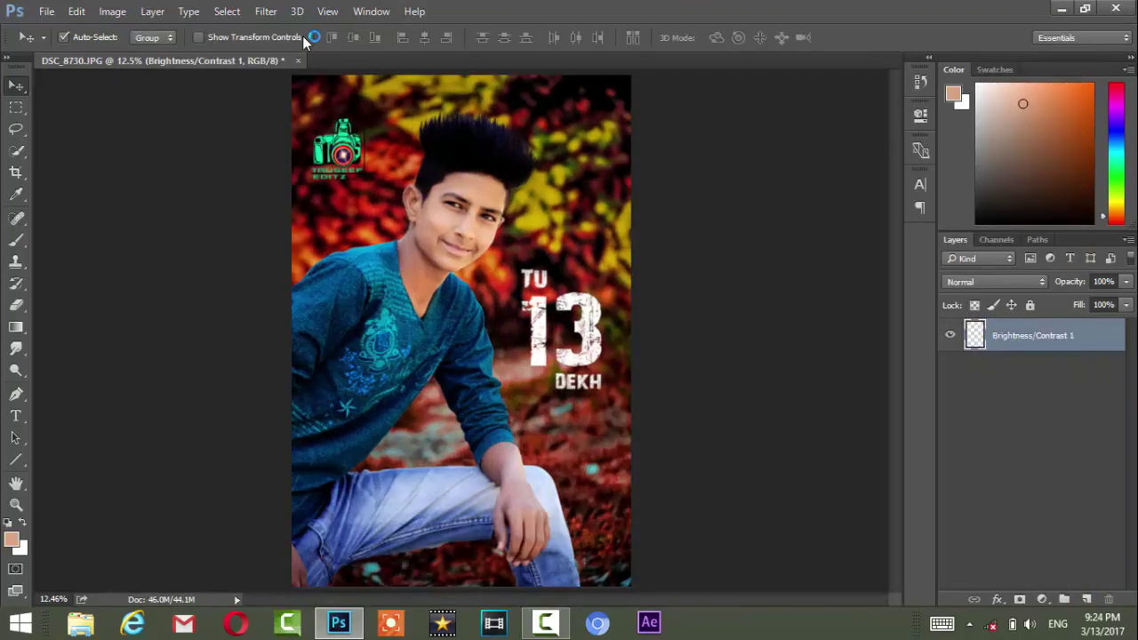
# - Zoom out to view the whole portrait and save the finished image
pyautogui.hotkey('ctrl', '-')
pyautogui.hotkey('ctrl', '+')
pyautogui.hotkey('ctrl', '-')
pyautogui.hotkey('ctrl', '+')
pyautogui.hotkey('ctrl', '-')
pyautogui.hotkey('alt', 'f')
pyautogui.press('Down')
pyautogui.press('Down')
pyautogui.press('Down')
pyautogui.press('Down')
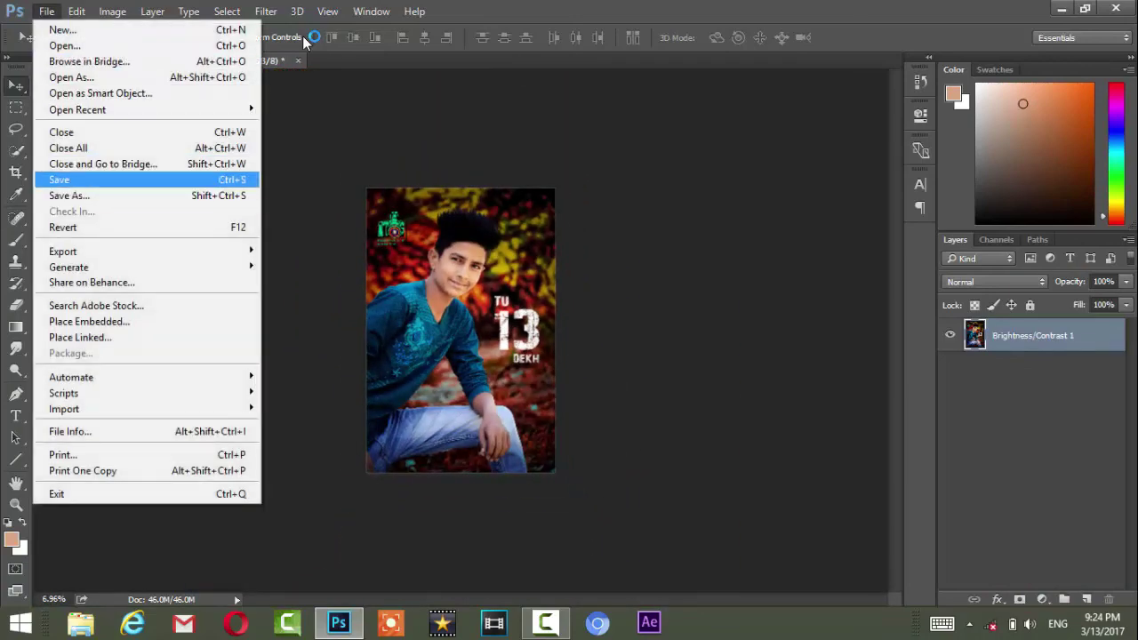